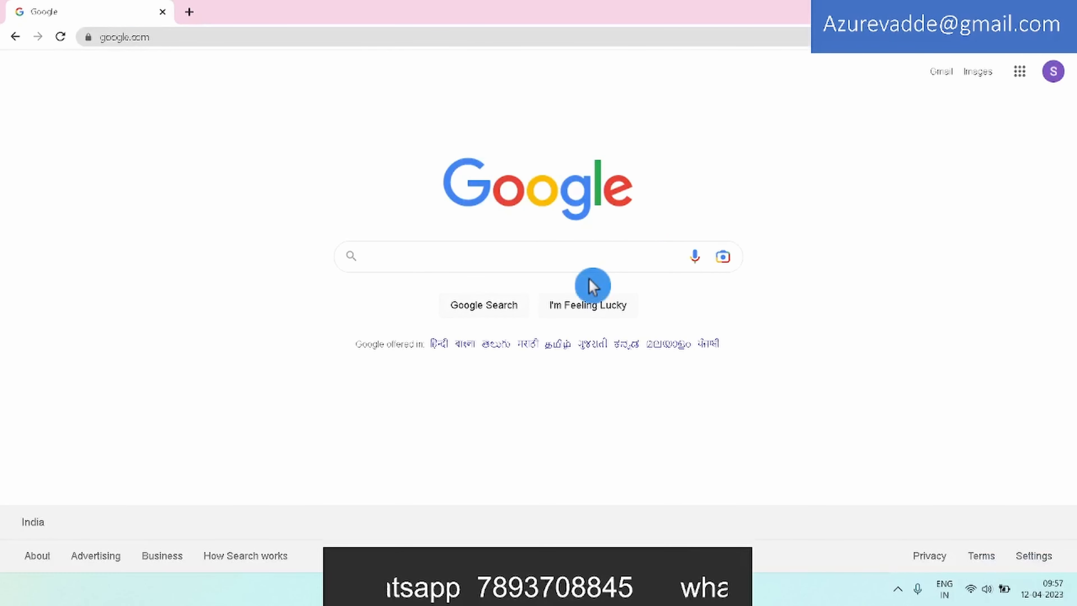
Search Google for 'create azure free account' and open Microsoft's Azure free account page.
type("Create")
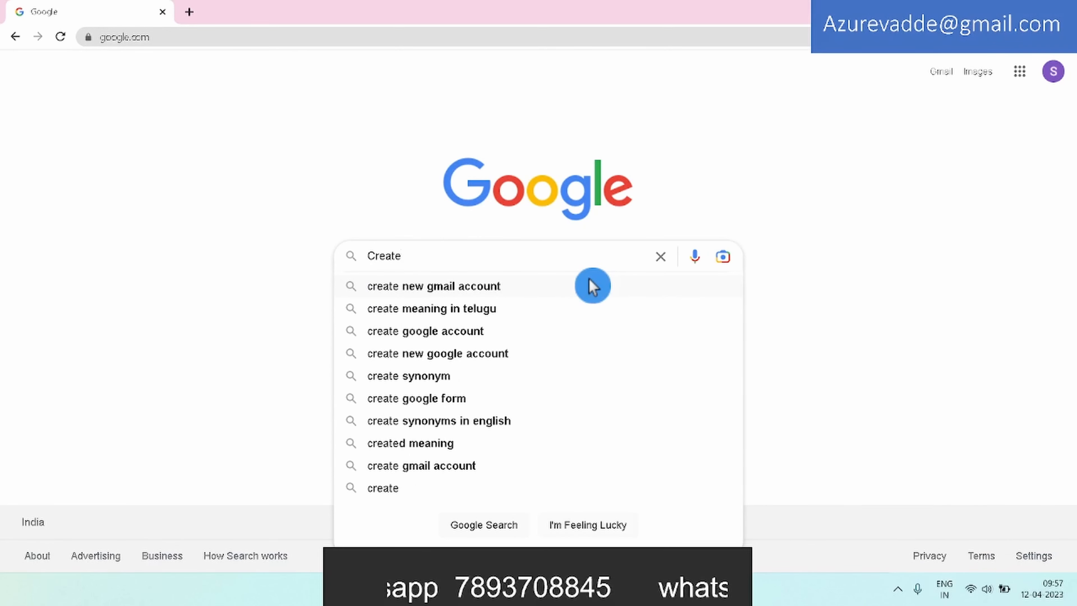
type(" azu")
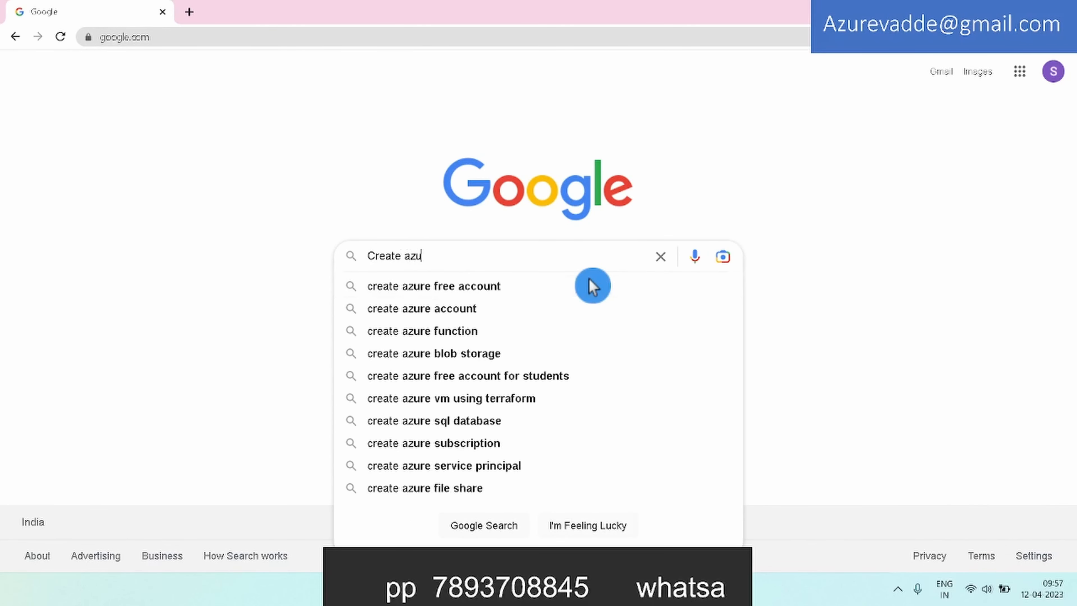
type("re")
left_click(593, 287)
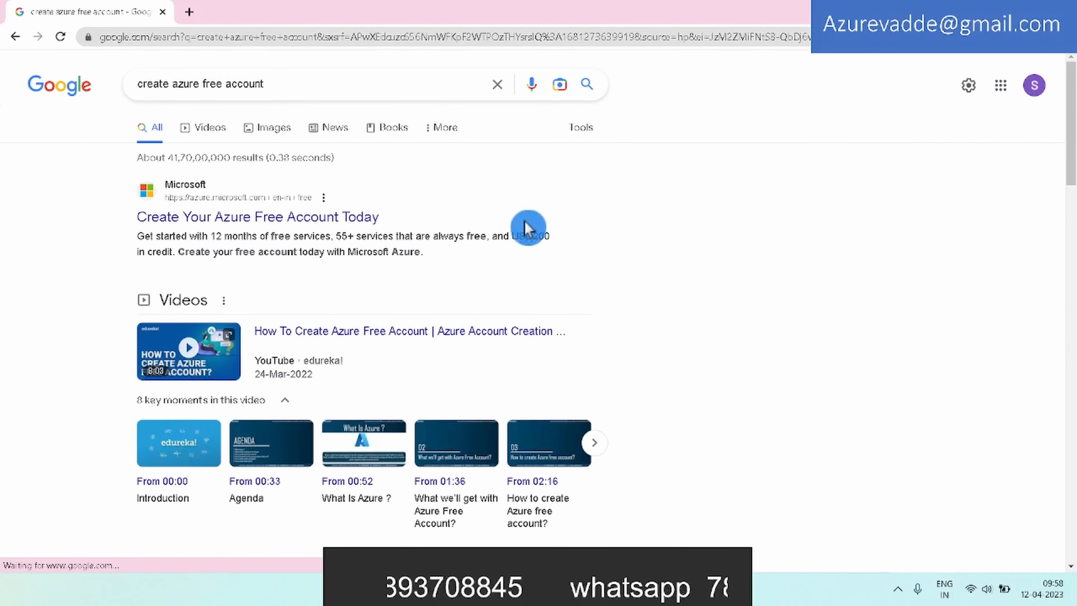
left_click(238, 217)
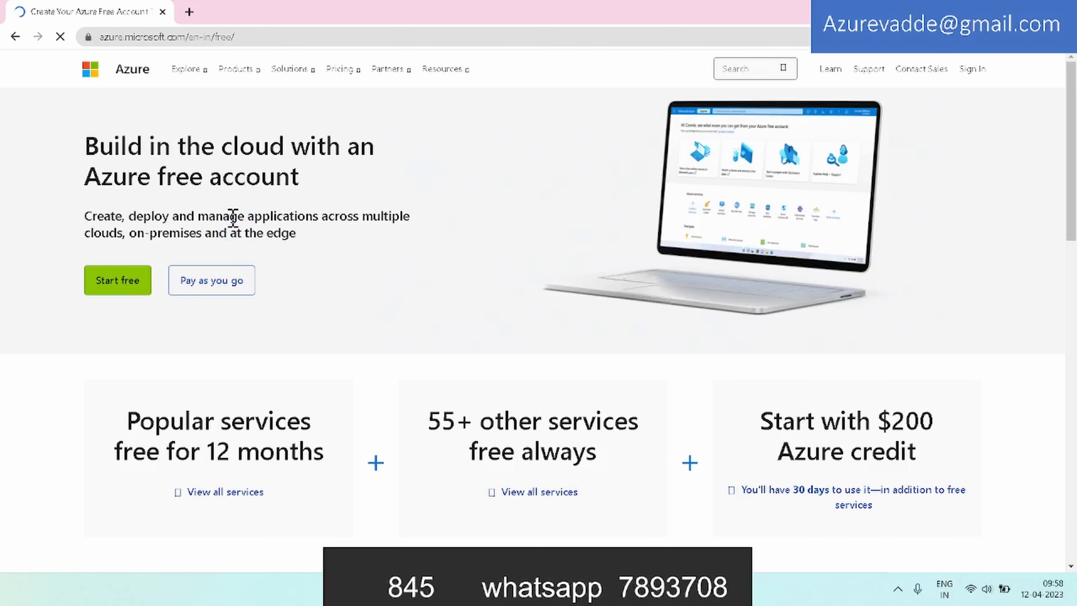
Start the free Azure account sign-up with the 'Start free' button.
left_click(115, 283)
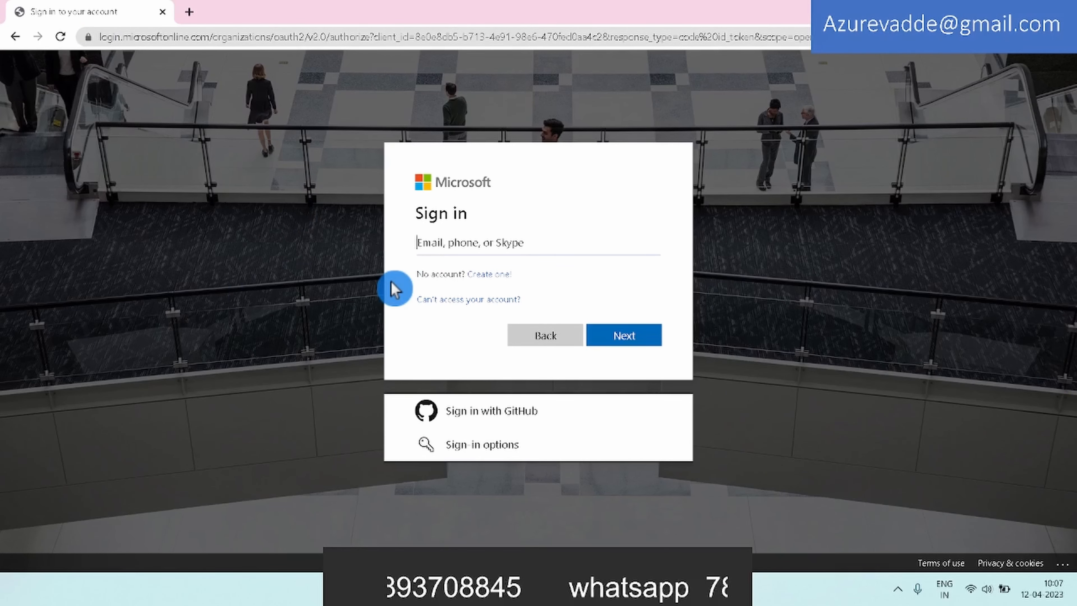
Try the 'Create one!' option to make a new Microsoft account.
left_click(496, 274)
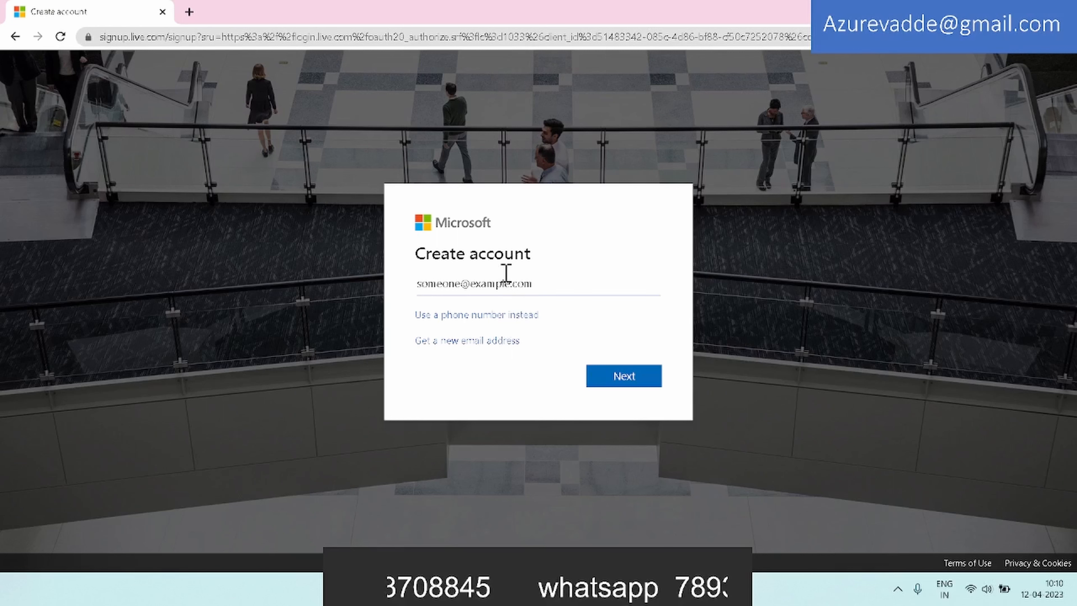
left_click(508, 307)
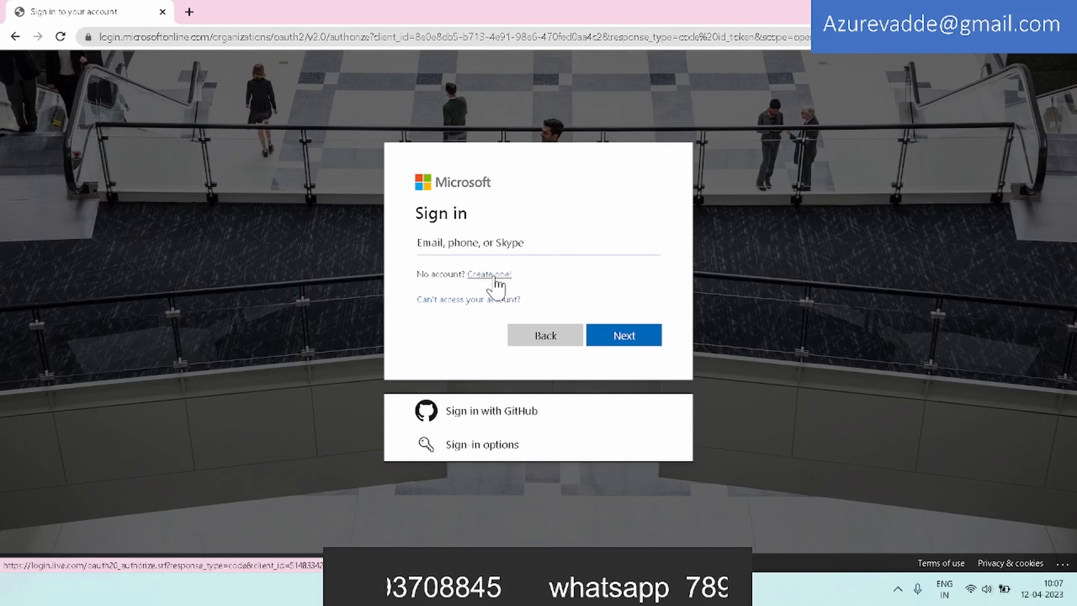
left_click(499, 289)
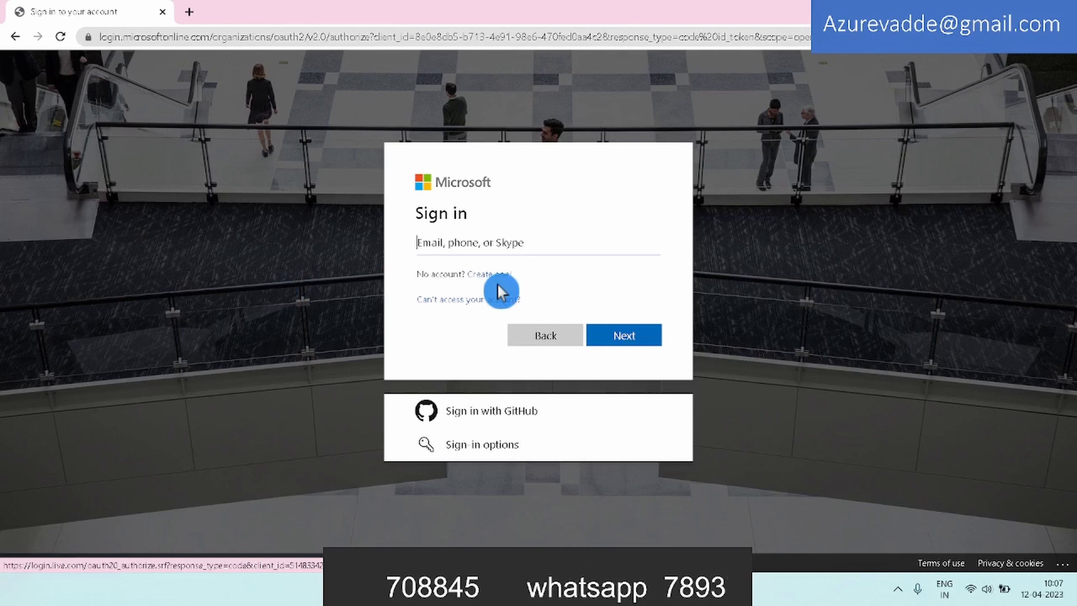
left_click(498, 277)
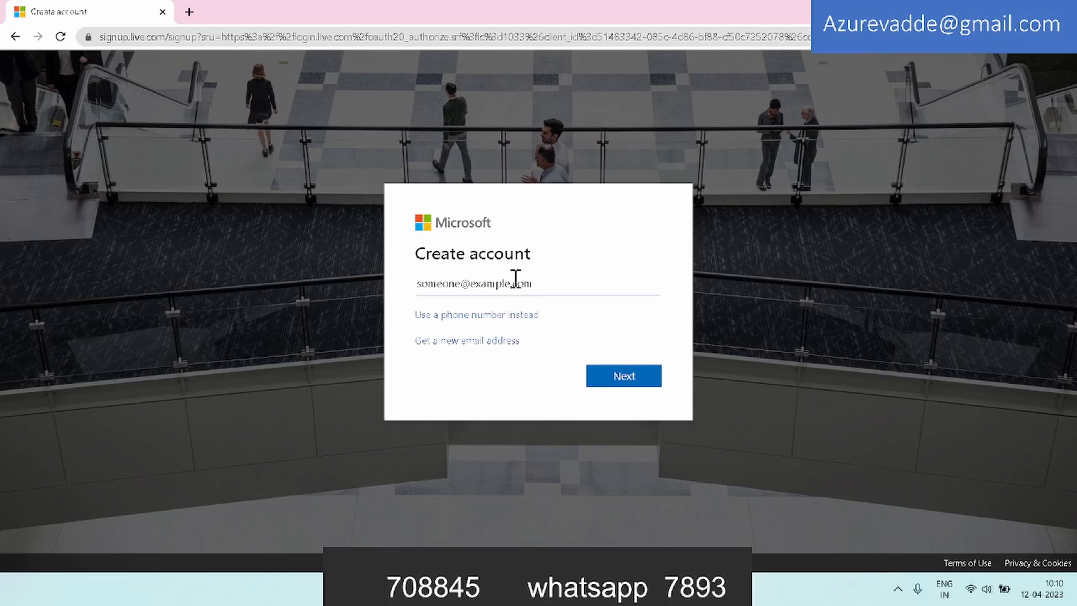
left_click(511, 314)
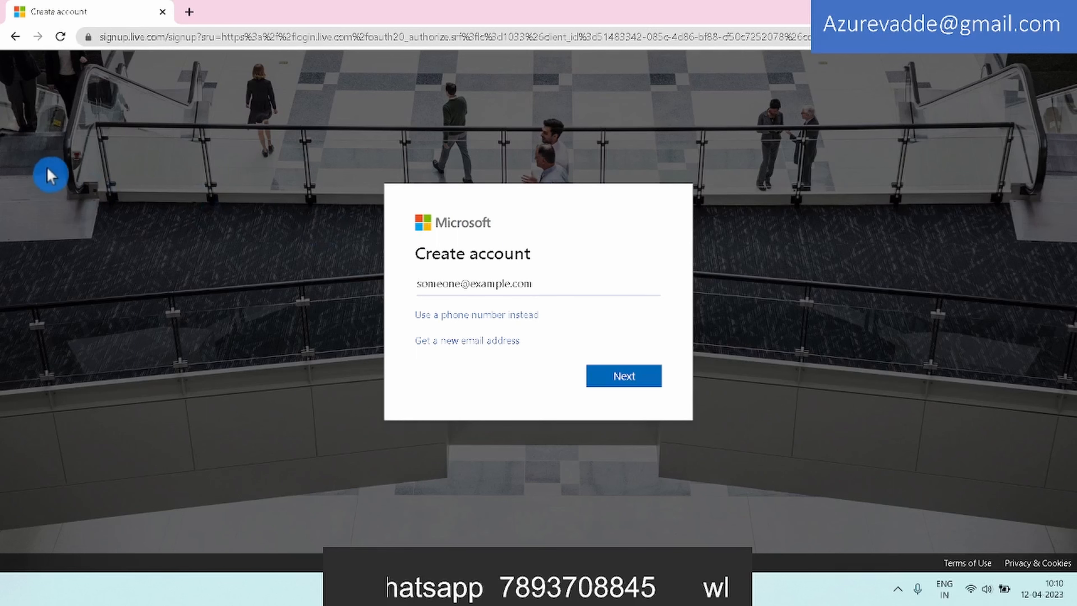
Go back to sign-in and sign in with the existing saved Microsoft account and its password.
left_click(16, 37)
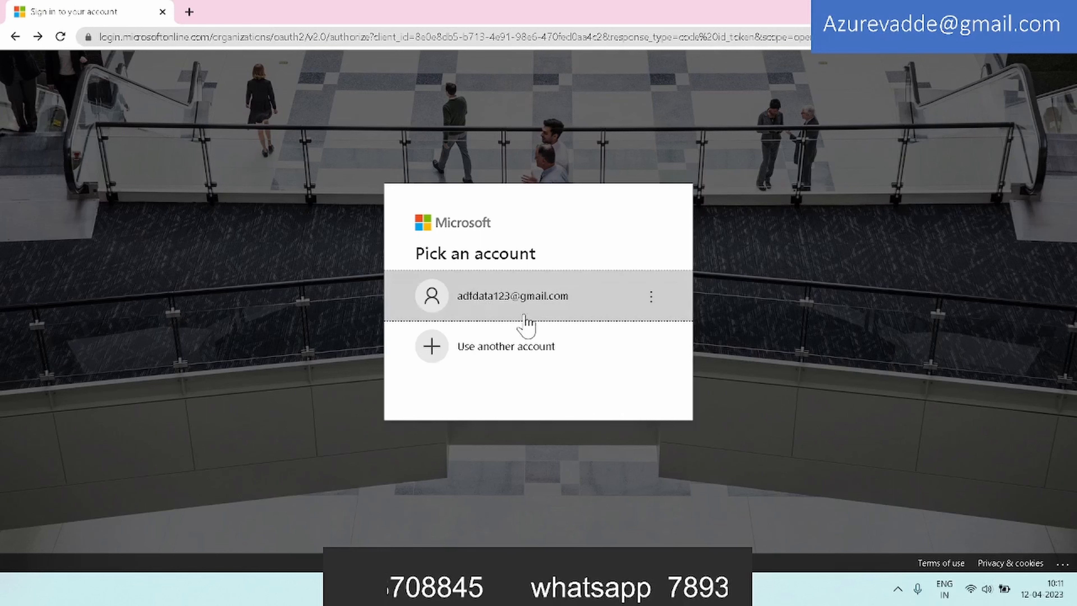
left_click(502, 291)
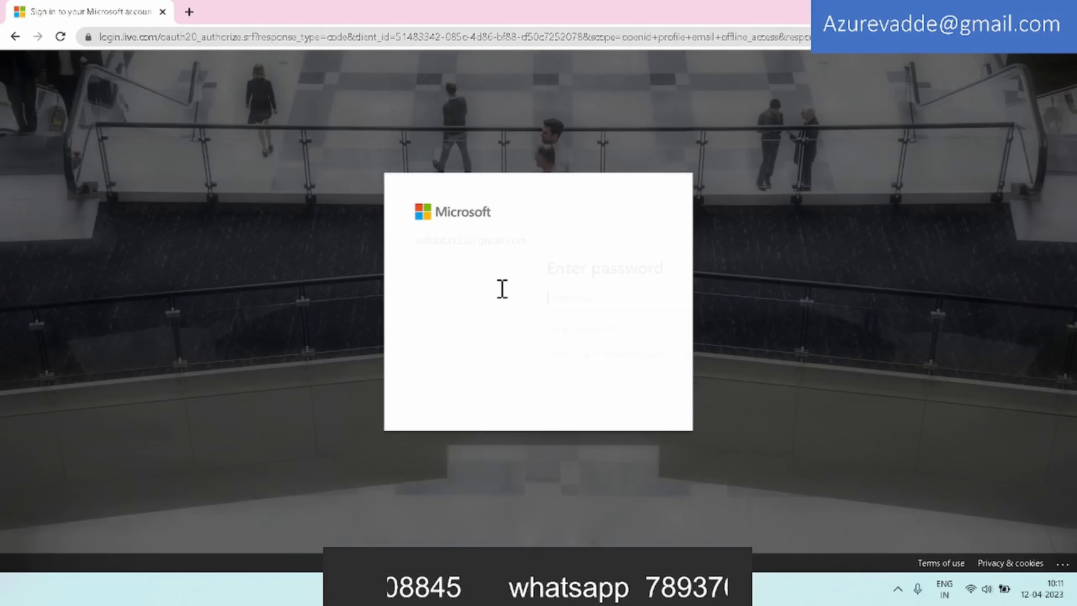
left_click(371, 356)
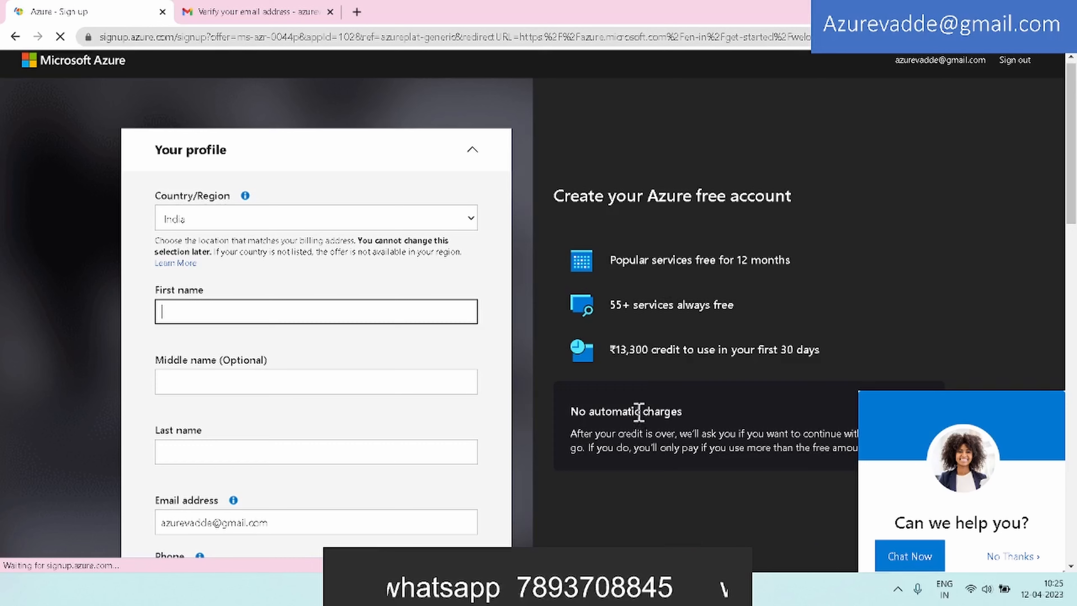
Dismiss the help chat with 'No Thanks' and review the free-services lines.
scroll(638, 418, "down", 3)
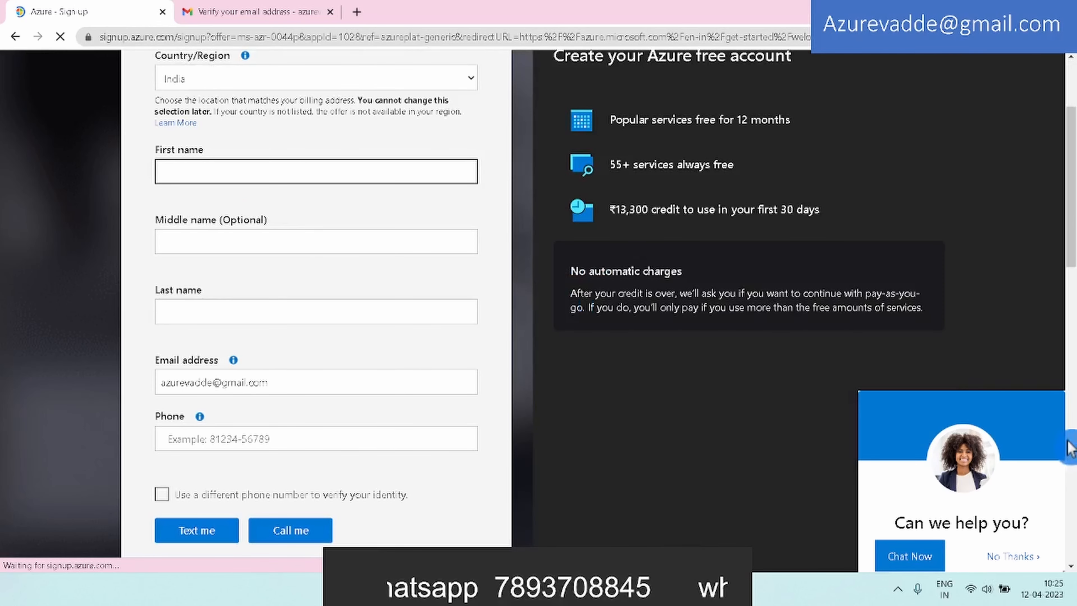
left_click(998, 557)
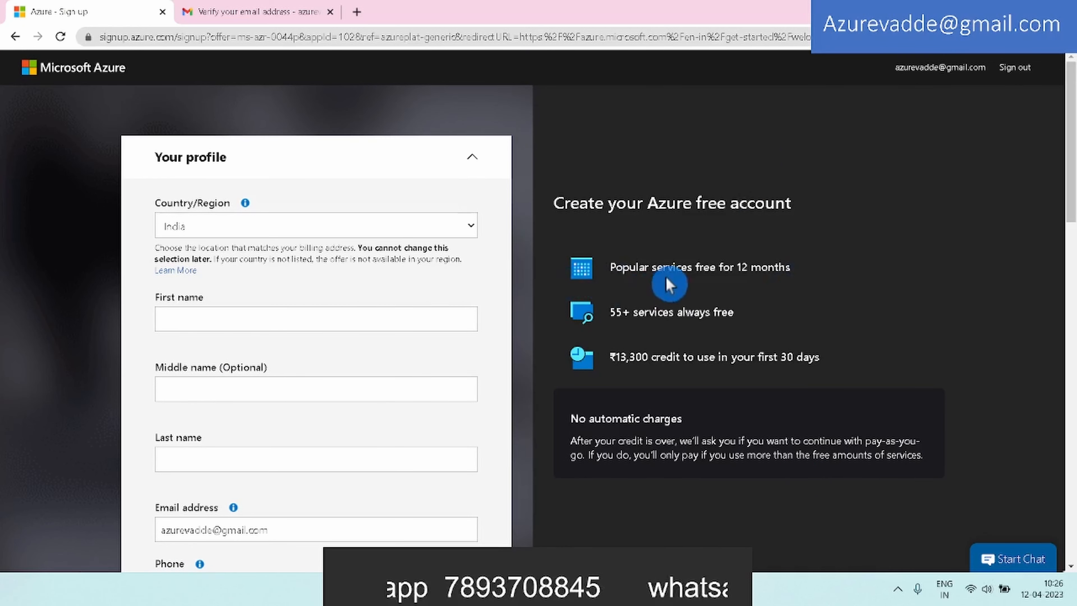
left_click_drag(816, 274, 577, 266)
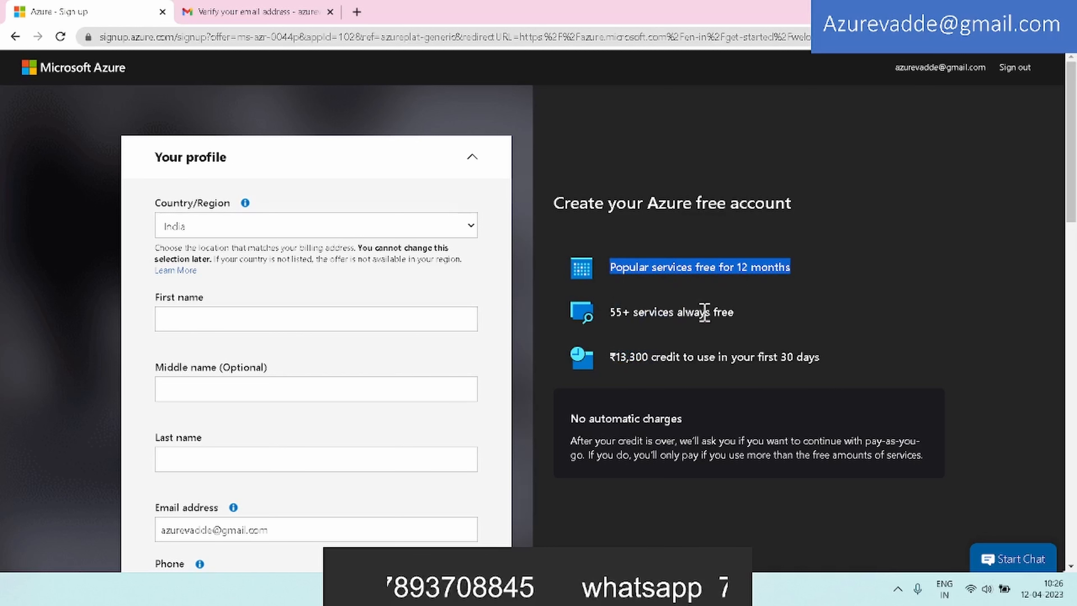
left_click_drag(745, 313, 585, 312)
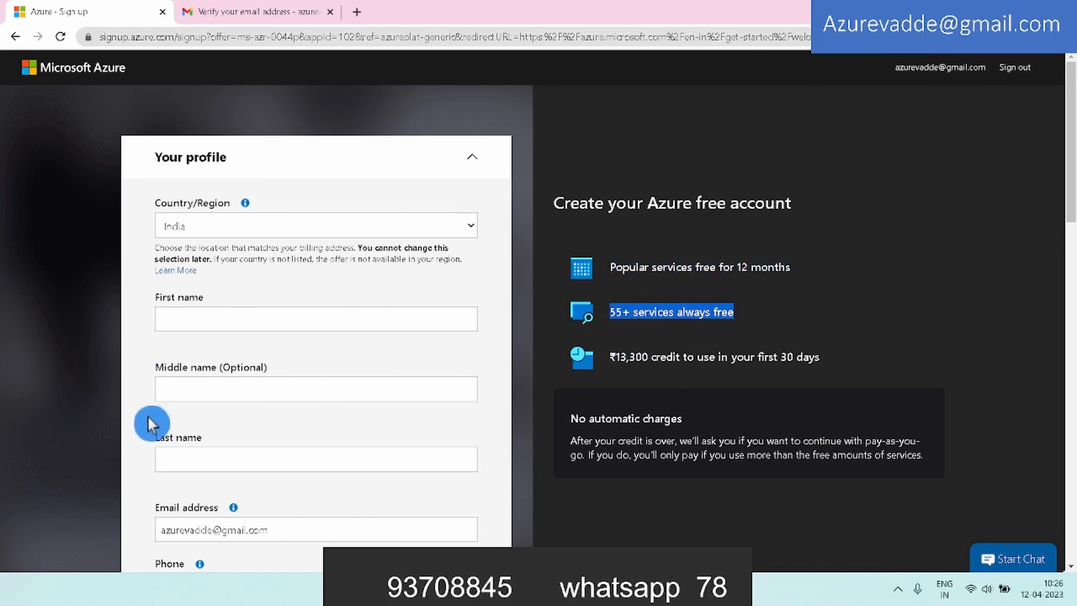
left_click(964, 233)
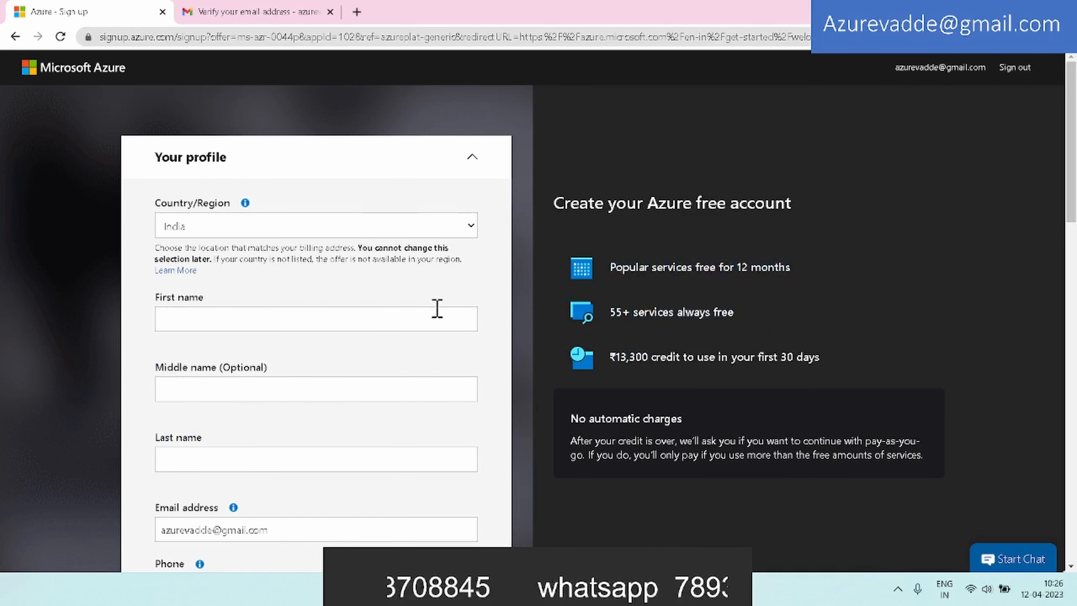
Fill in the profile's first name, last name and phone number for verification.
left_click(228, 241)
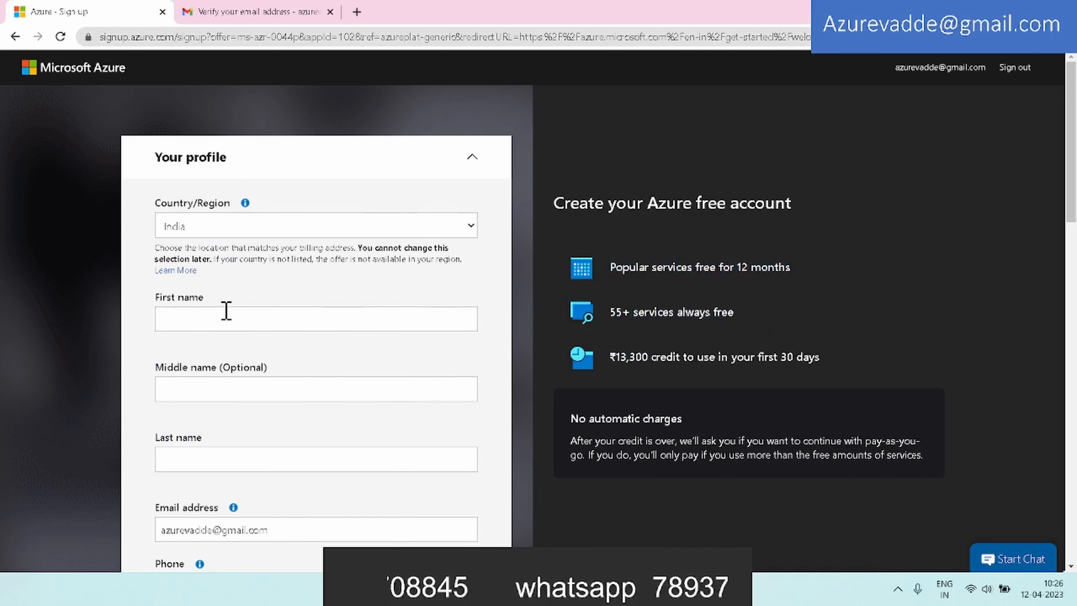
left_click(229, 316)
type("Sr")
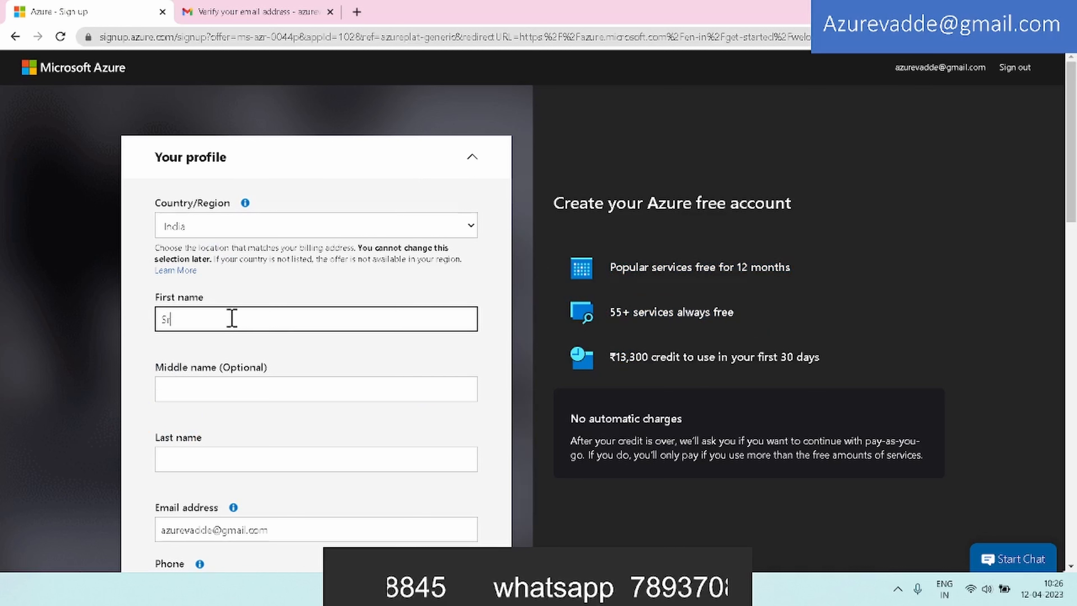
type("ee")
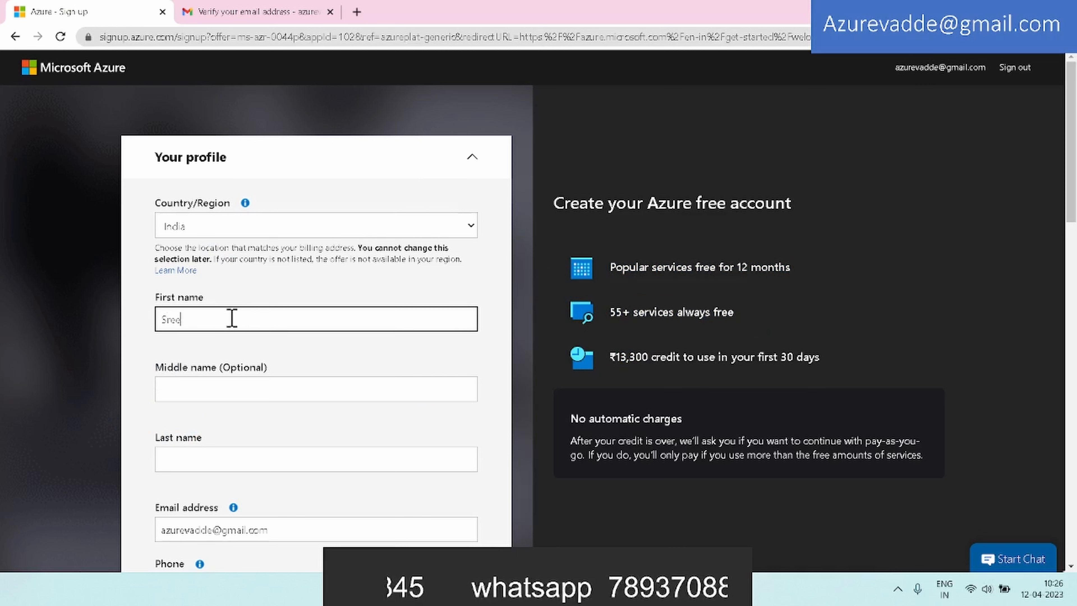
type("ivas")
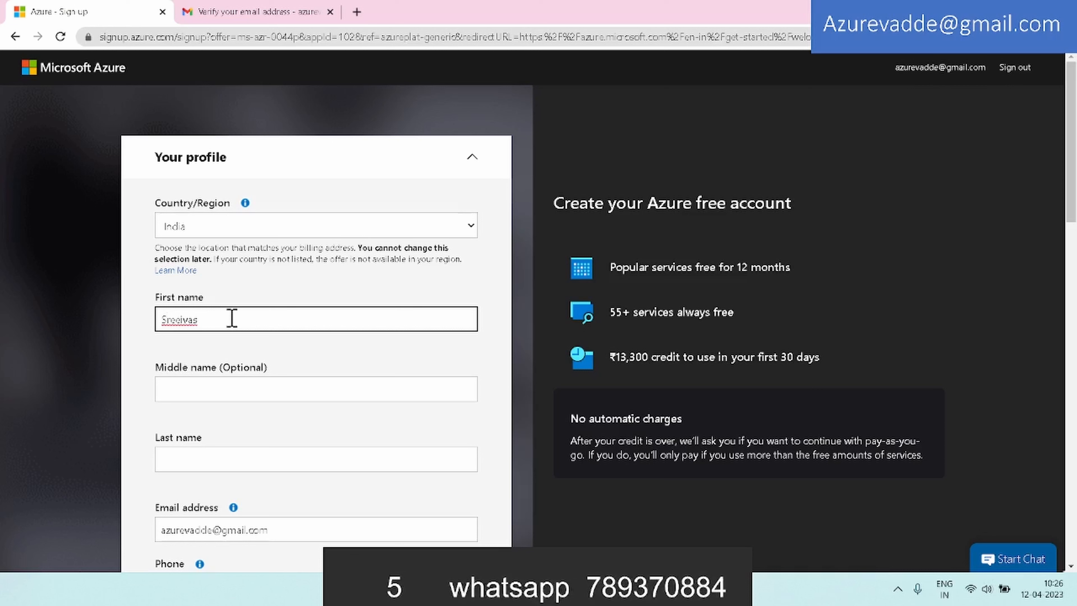
left_click(297, 457)
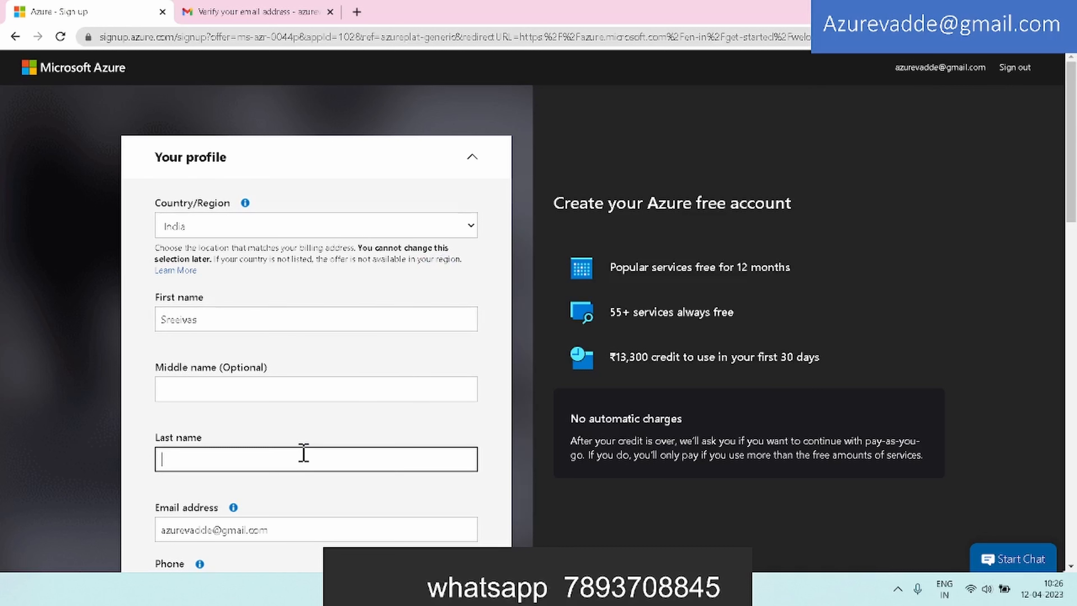
type("Vadde")
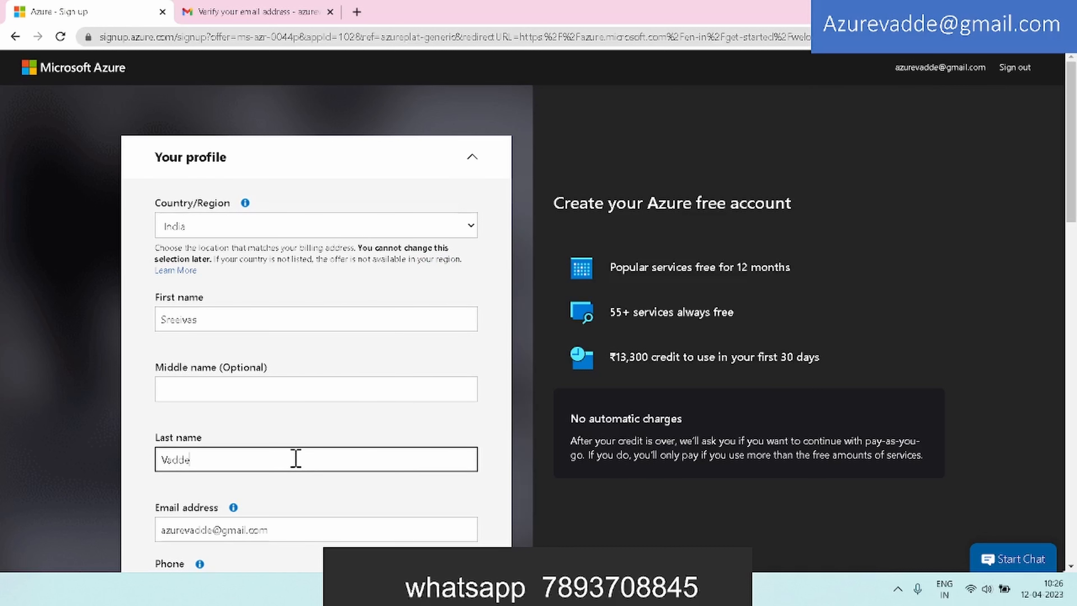
scroll(212, 375, "down", 3)
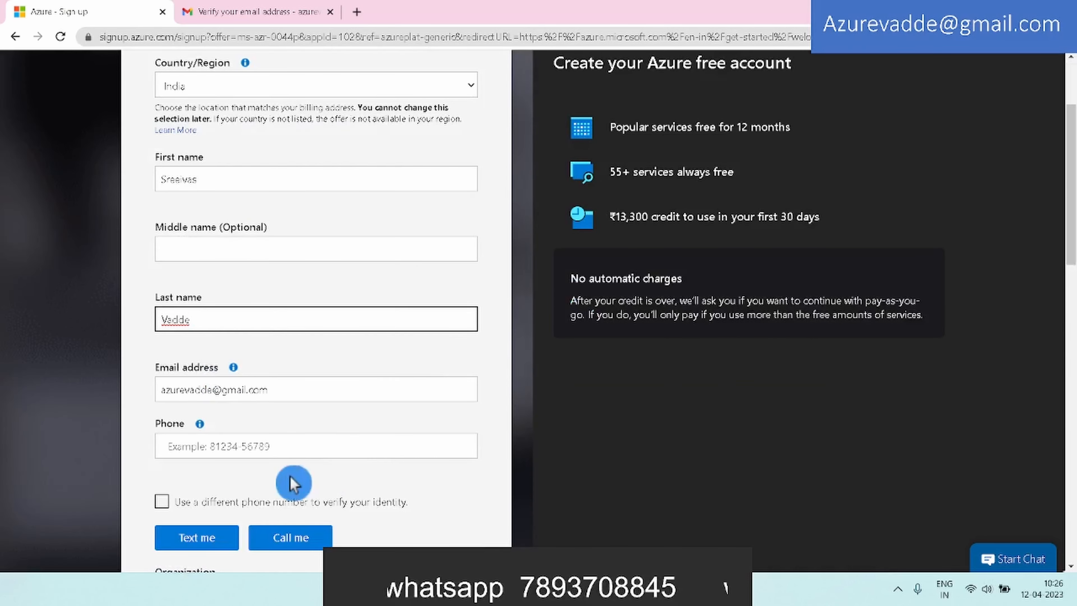
left_click(238, 445)
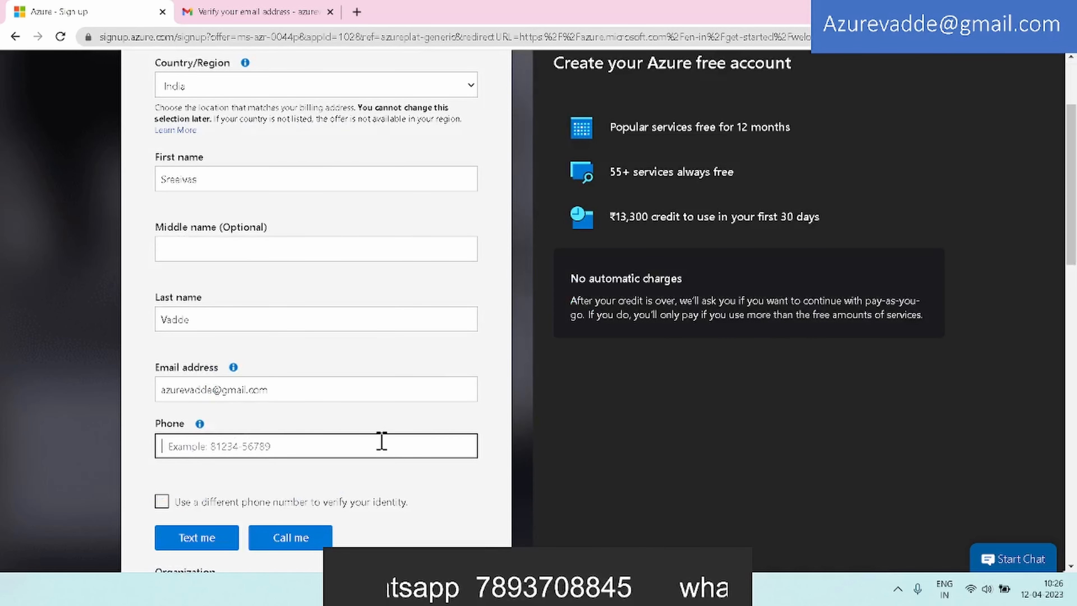
left_click(317, 437)
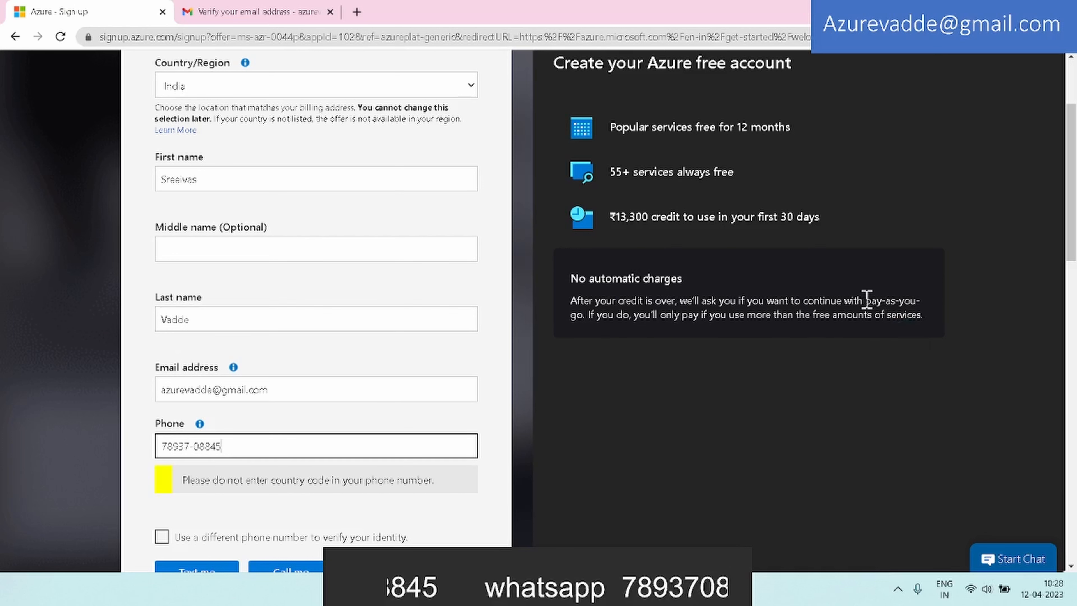
Enter the texted phone verification code in the Verification code field.
left_click_drag(865, 300, 921, 301)
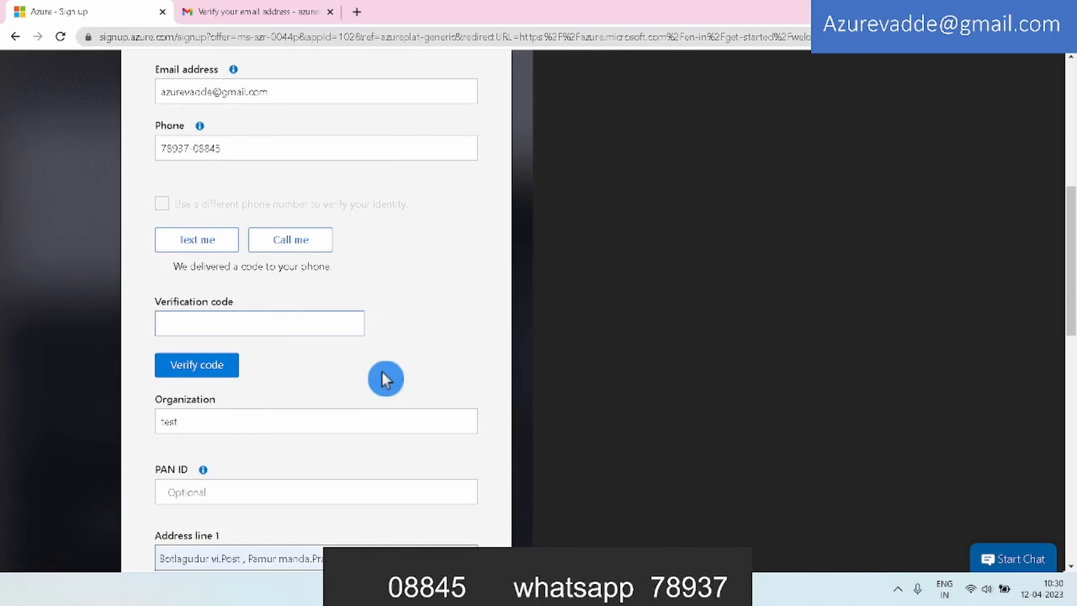
left_click(240, 158)
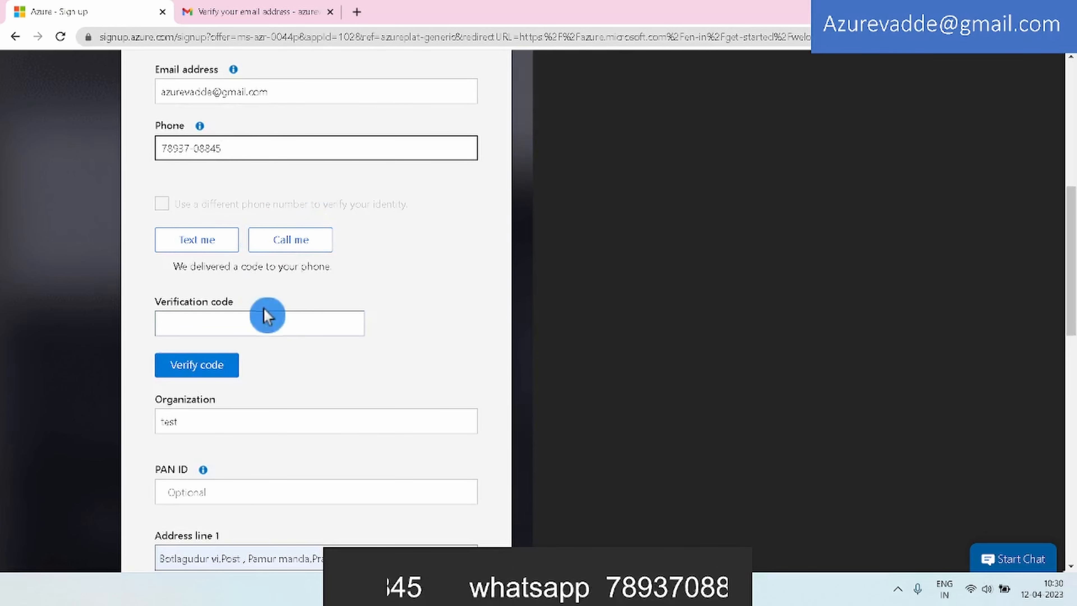
left_click(266, 327)
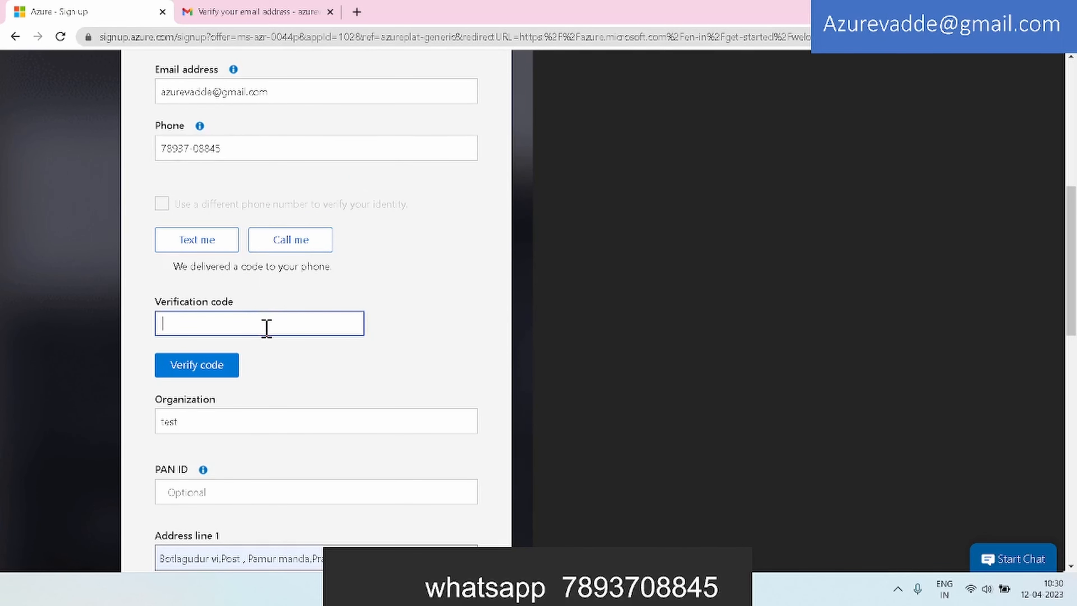
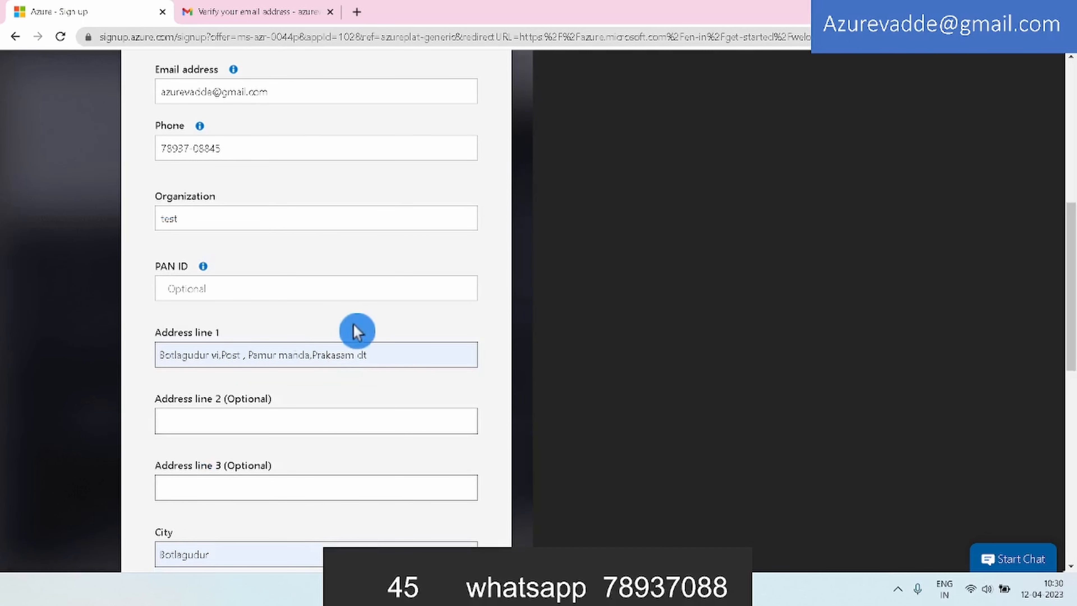
Fill the address from the saved suggestion, leave lines 2 and 3 blank, accept the agreement, and continue.
scroll(220, 313, "down", 3)
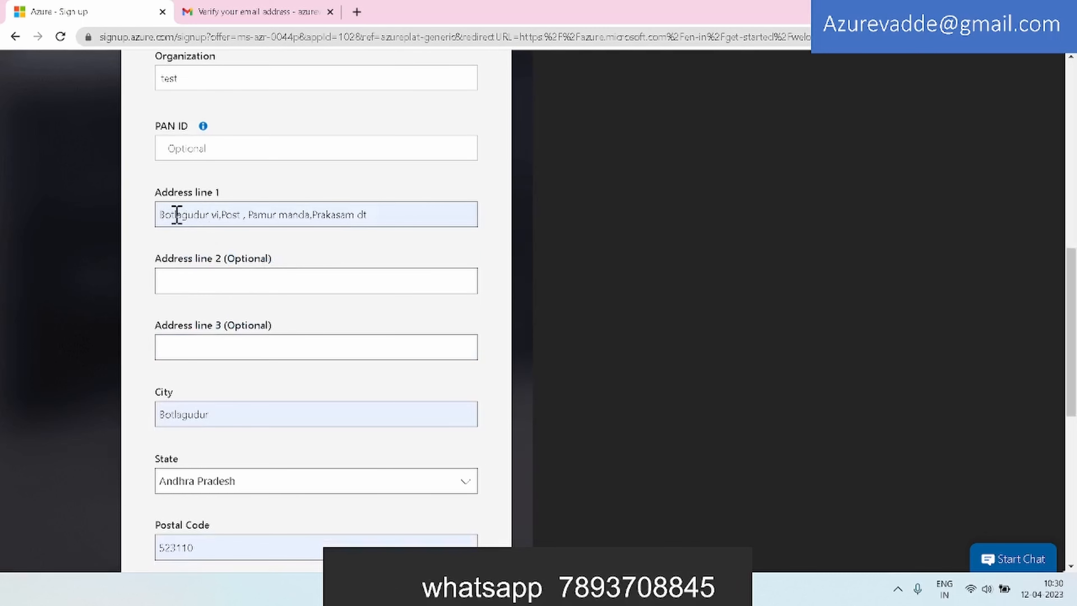
left_click(155, 294)
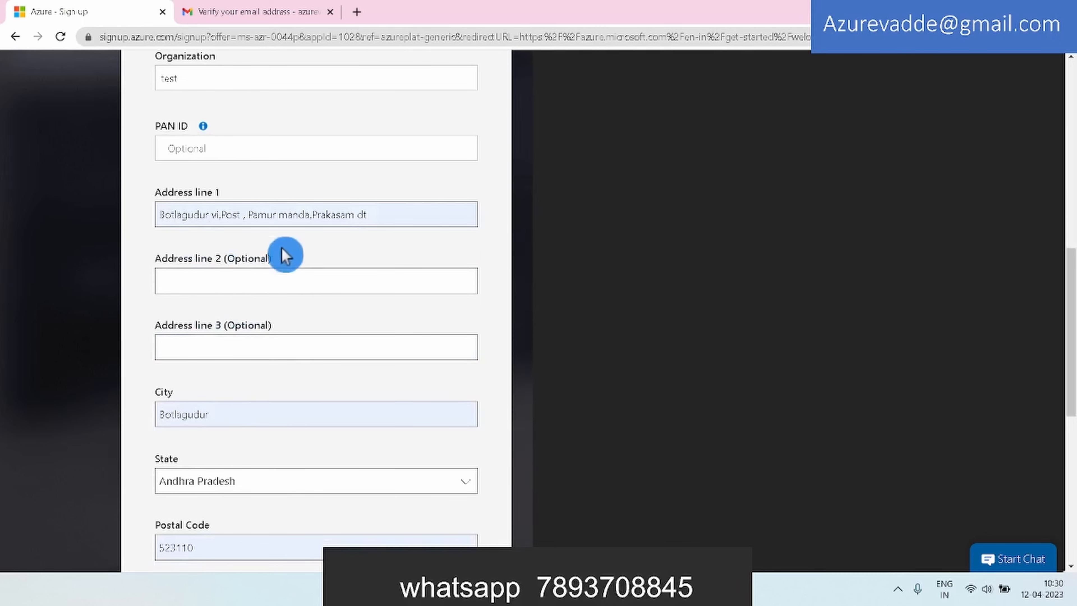
left_click(268, 282)
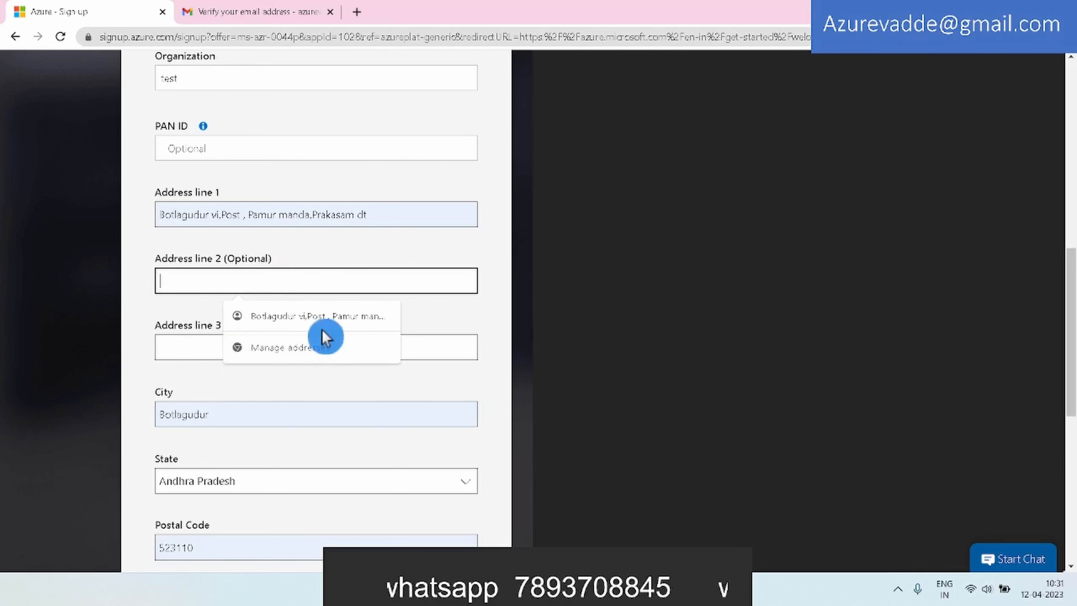
left_click(315, 319)
left_click(196, 270)
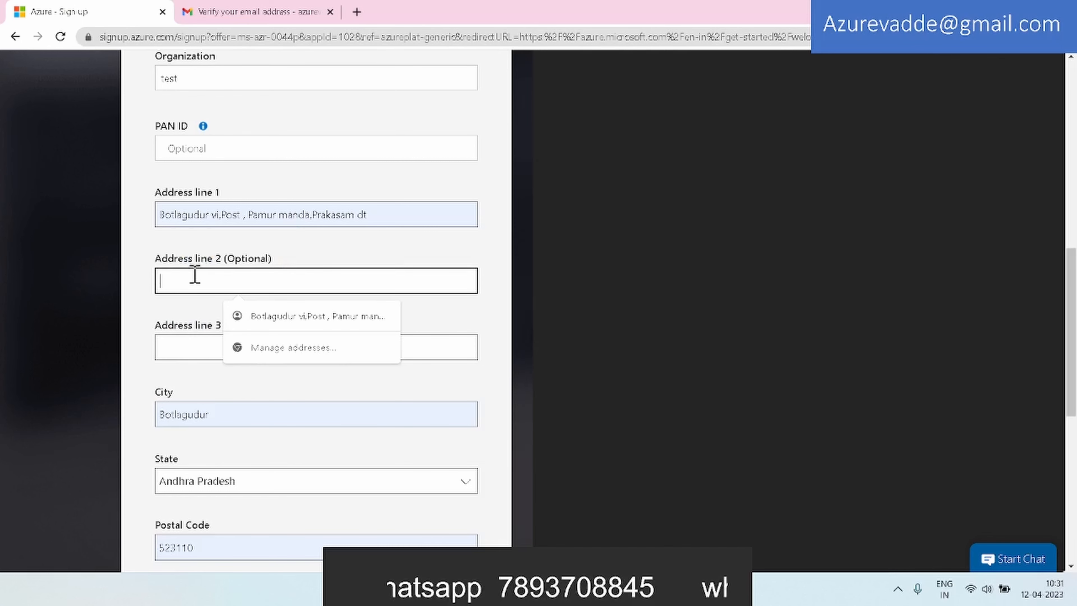
left_click(259, 317)
left_click(201, 355)
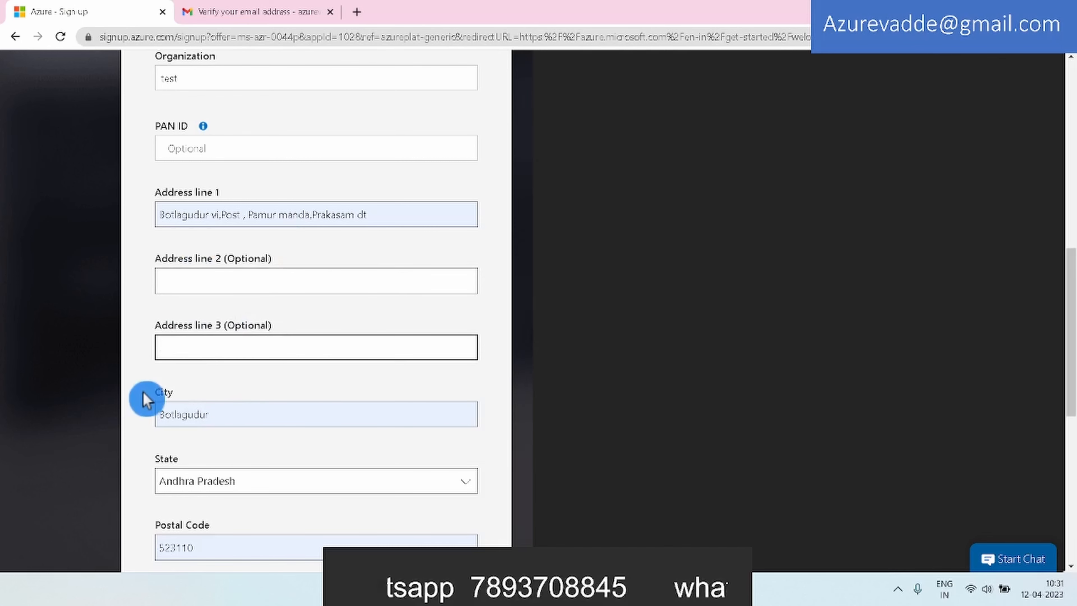
left_click(146, 437)
scroll(182, 452, "down", 8)
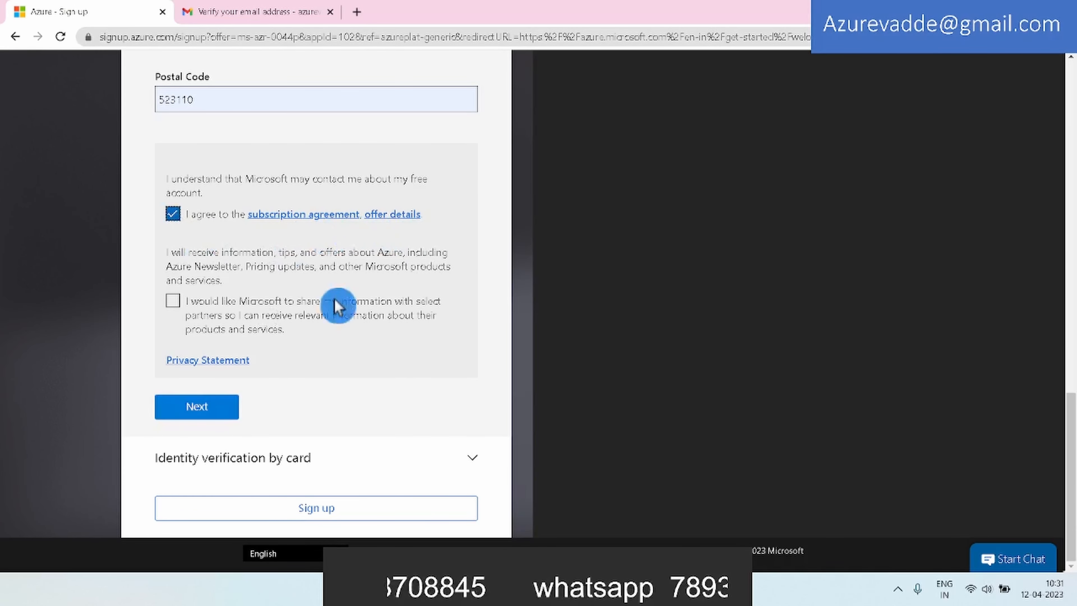
left_click(205, 411)
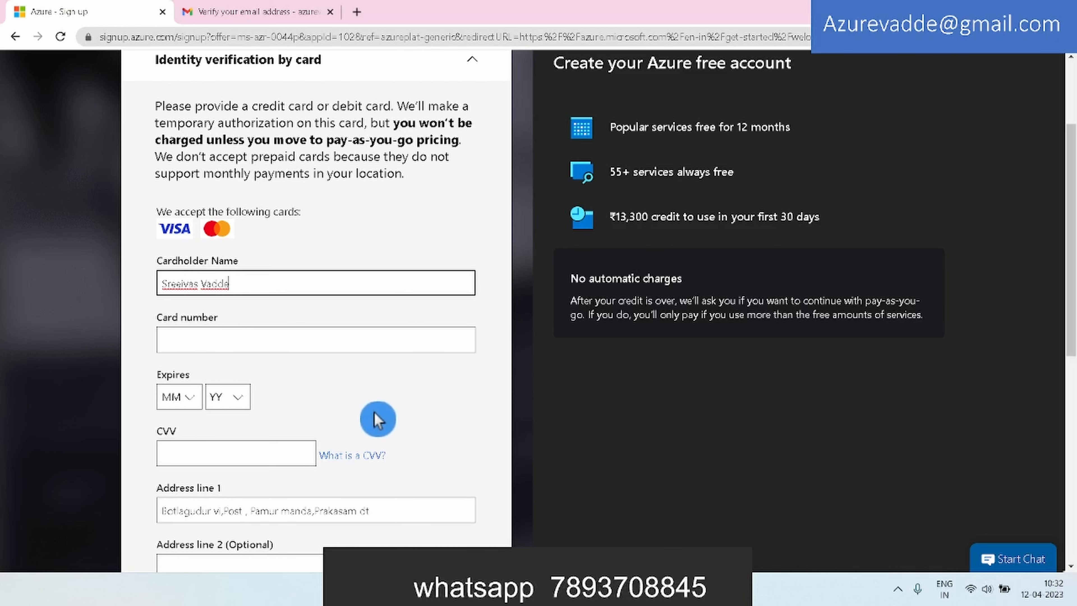
Submit the card verification details with Sign up, then start a Google search for 'portal.a'.
scroll(392, 409, "down", 10)
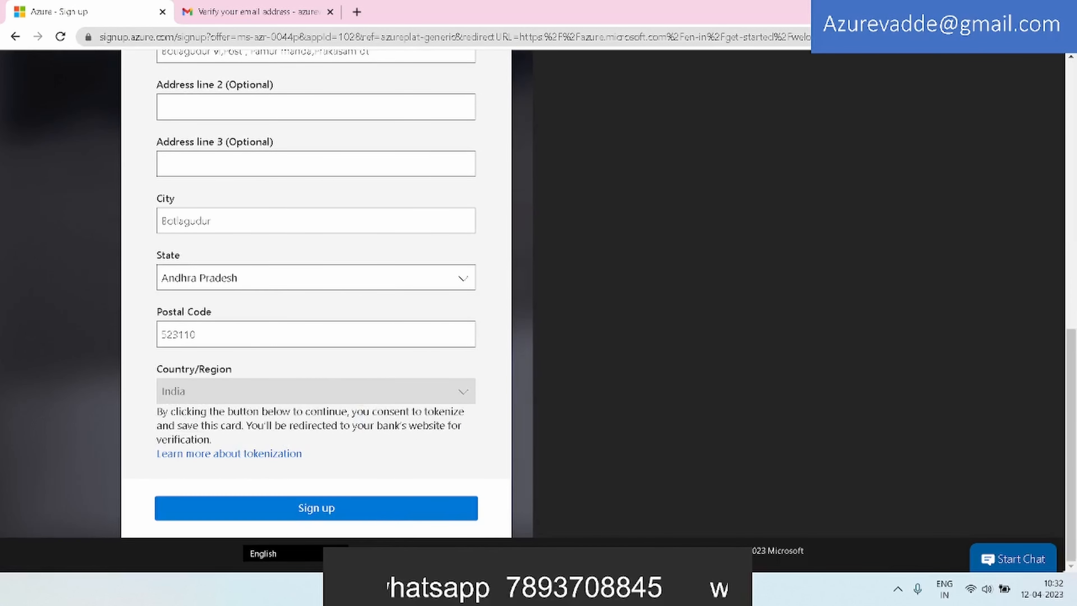
left_click(394, 509)
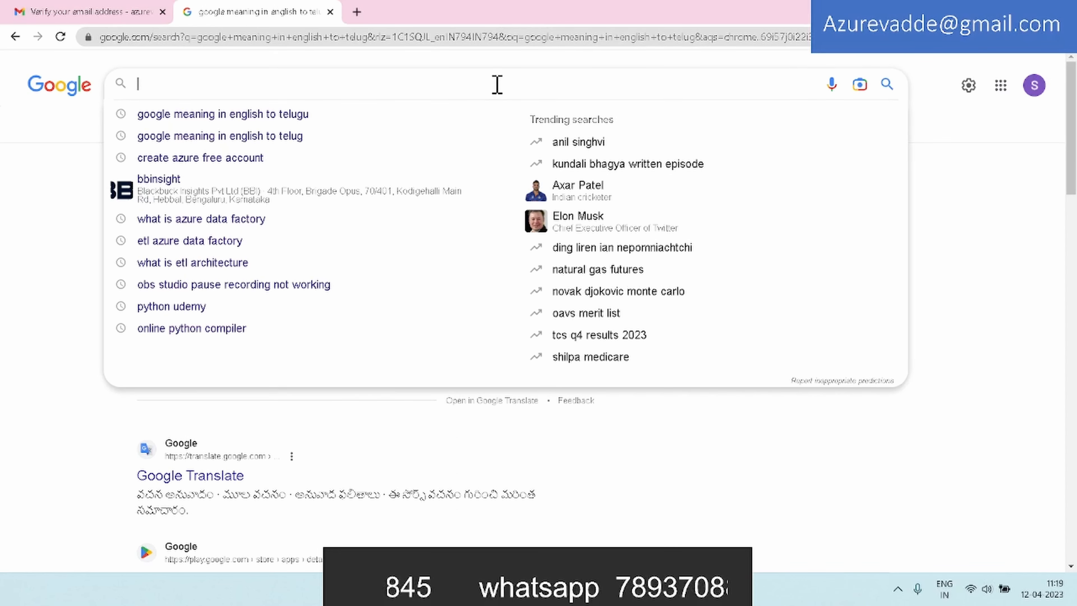
type("por")
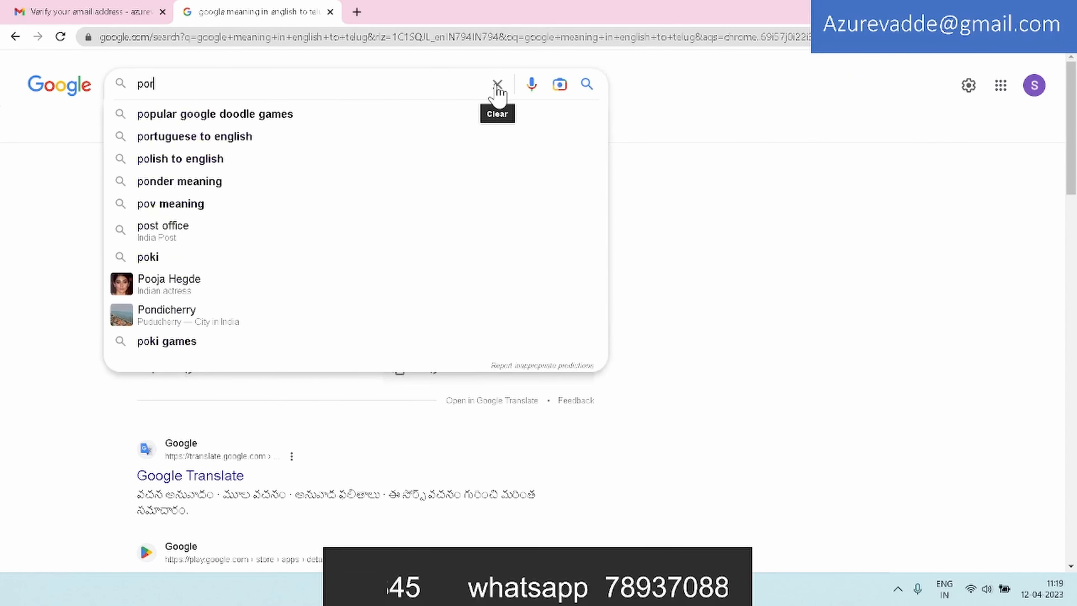
type("tal")
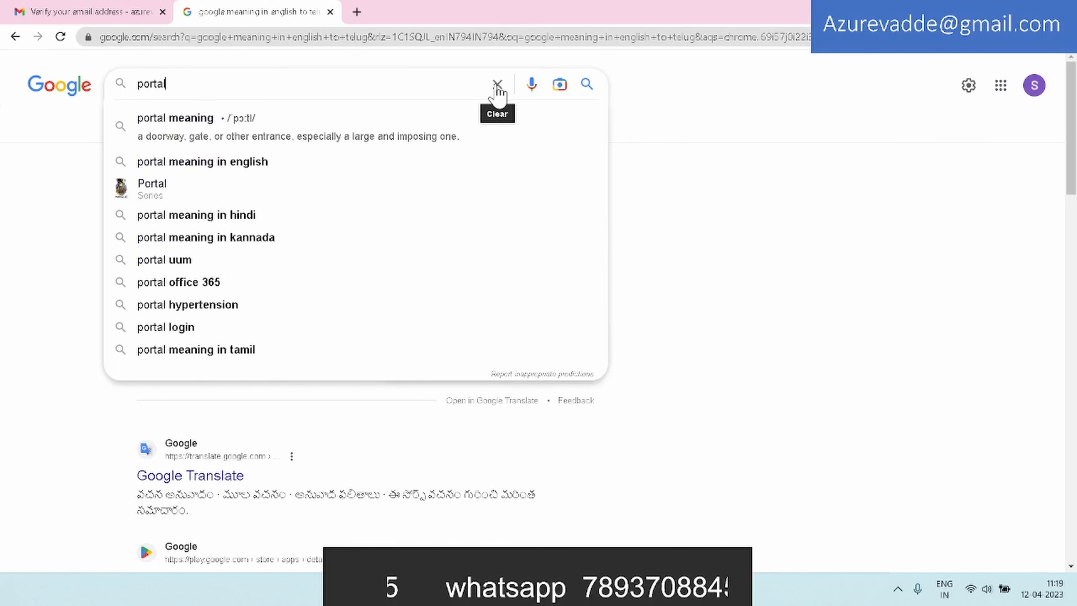
type(".")
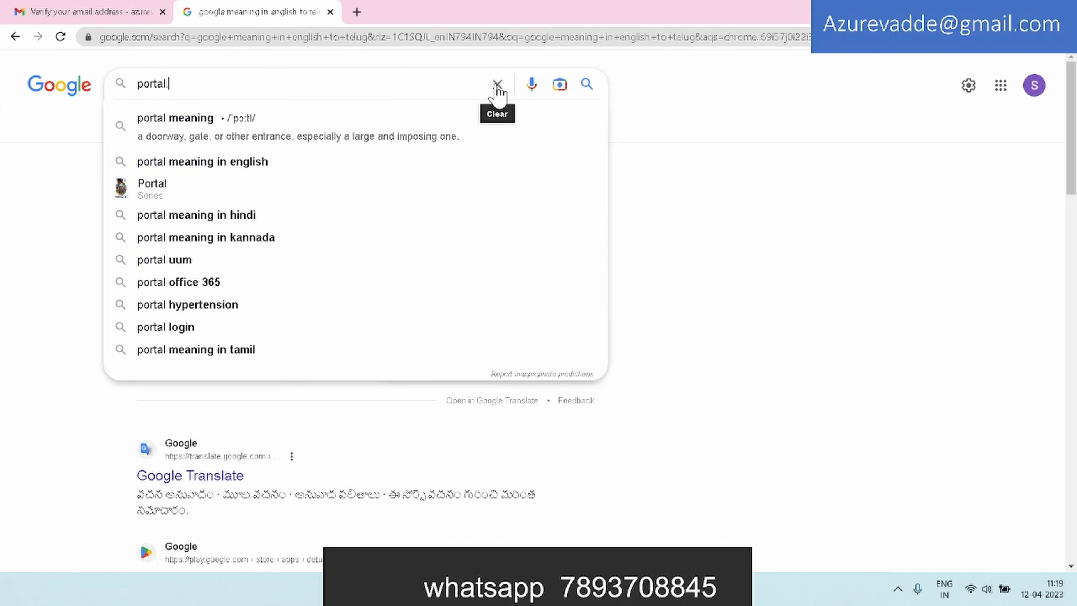
type("a")
Search Google for portal.azure.com and open the Microsoft Azure Portal result.
key("Down")
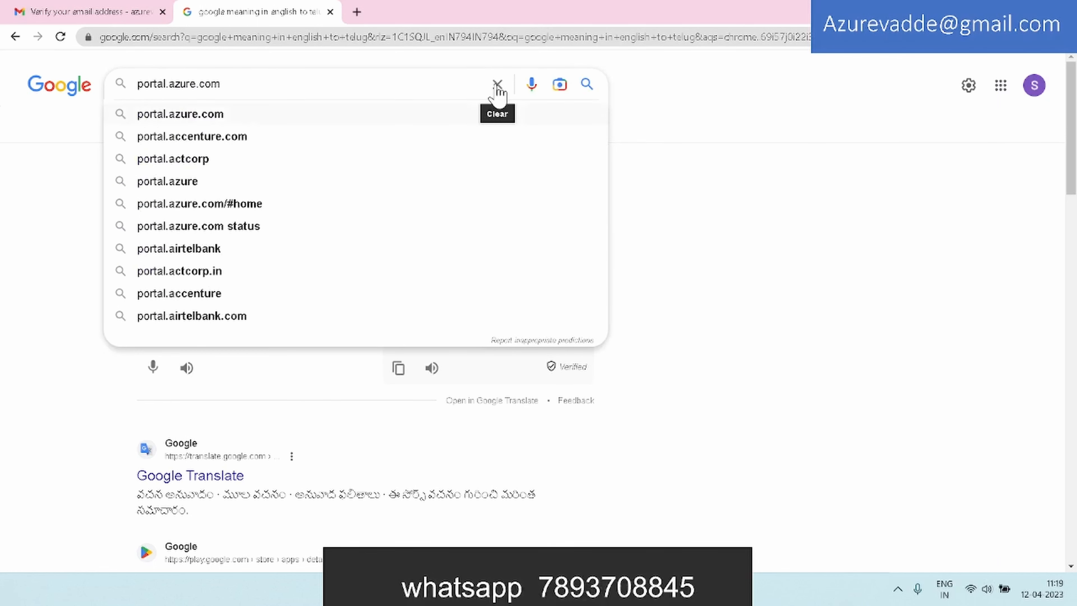
key("Return")
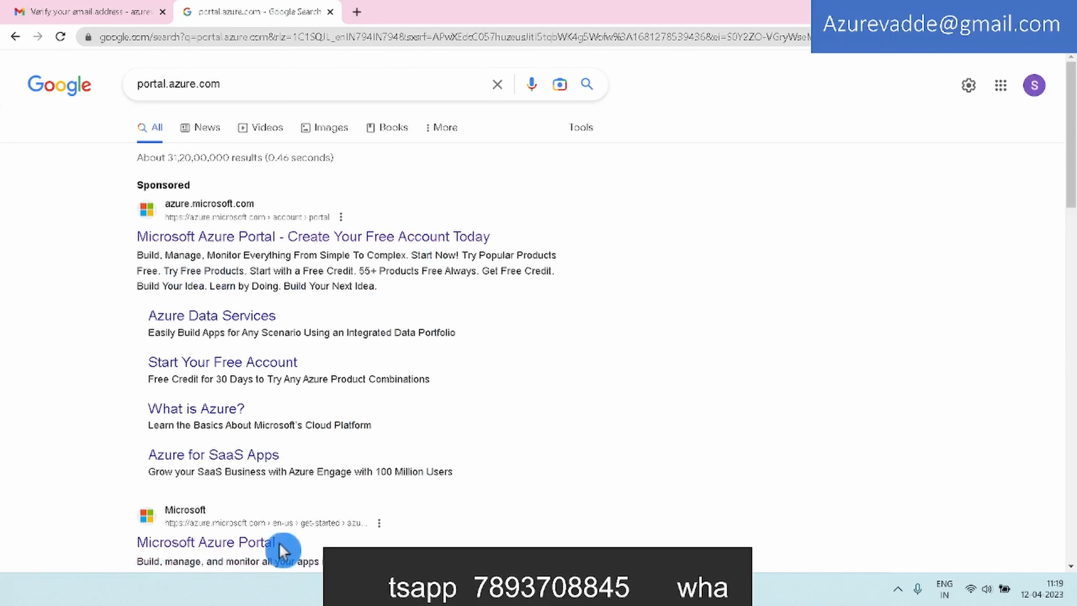
left_click(254, 549)
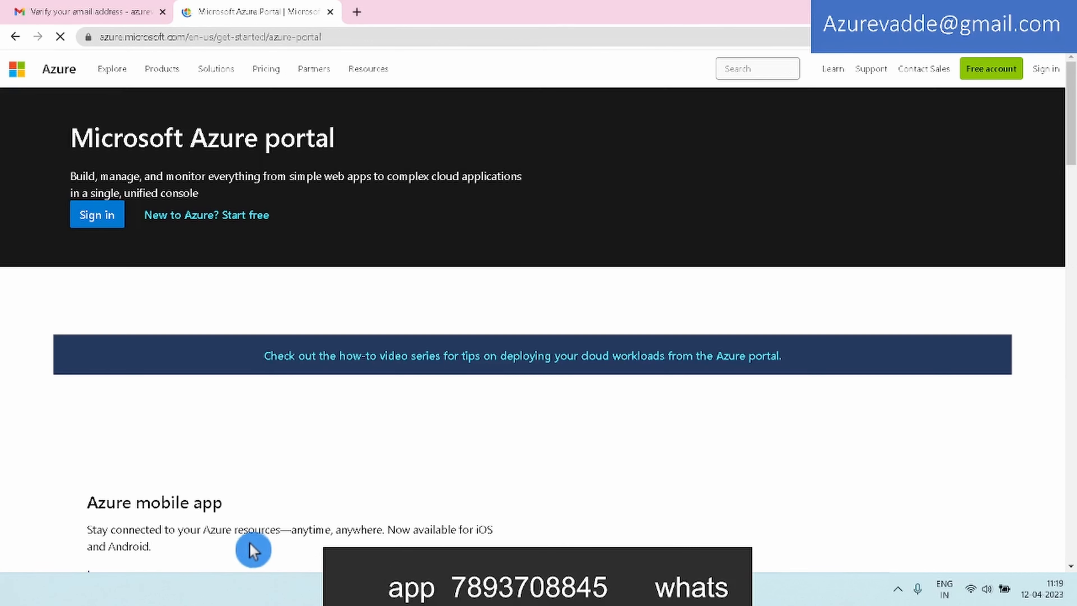
Sign in to the Azure portal and choose Create under Storage account.
left_click(93, 216)
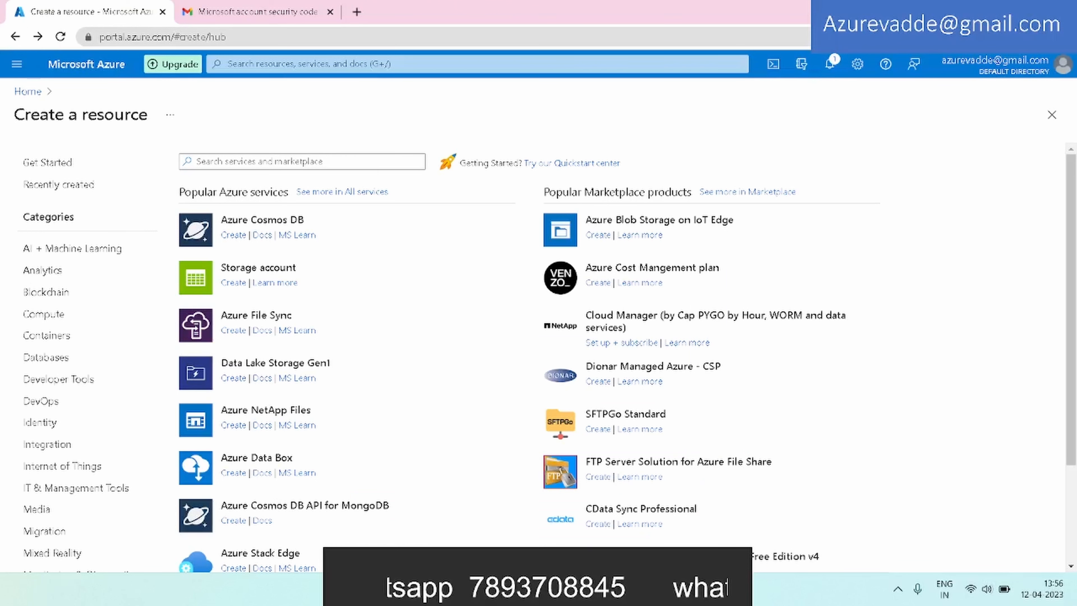
scroll(63, 508, "down", 3)
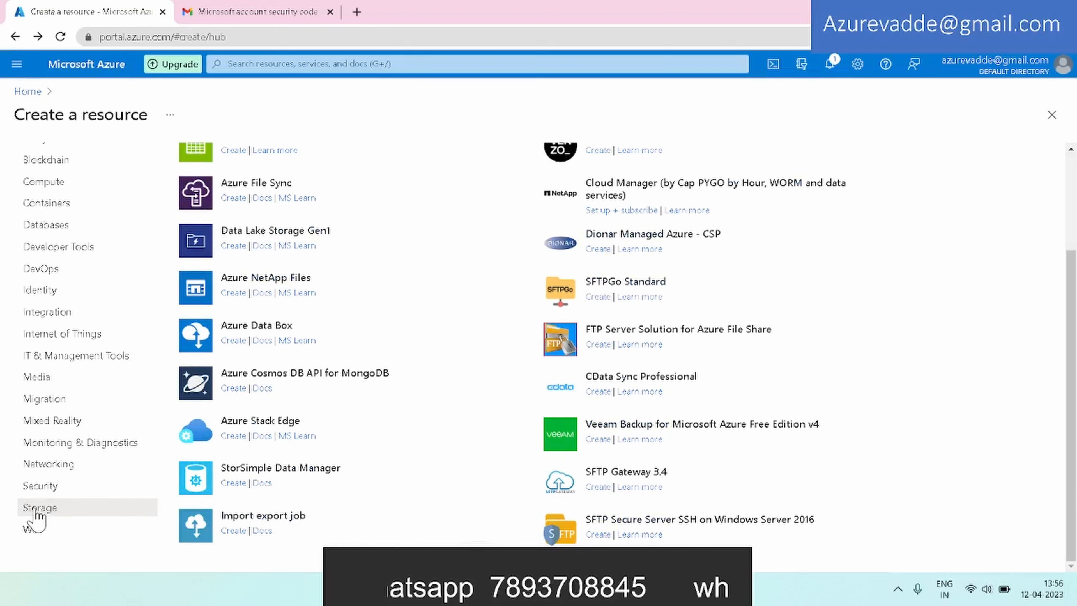
scroll(335, 251, "up", 3)
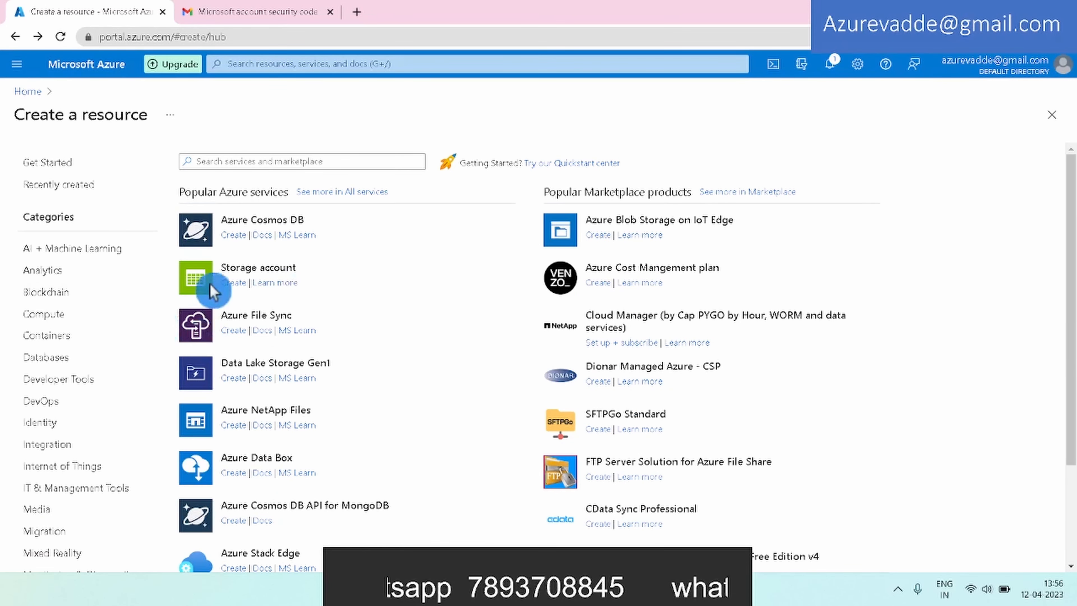
left_click(250, 277)
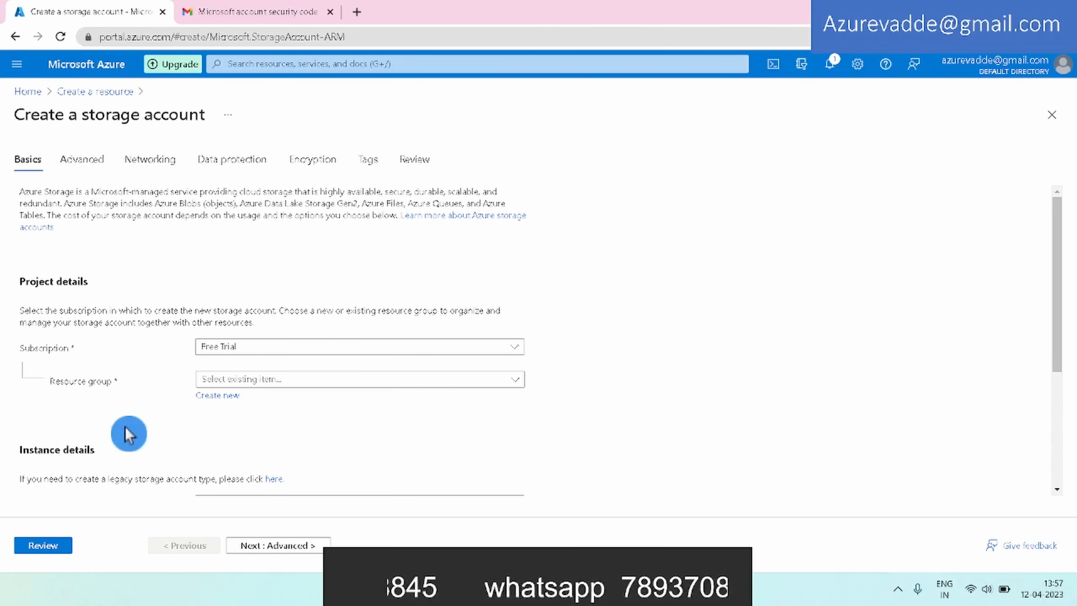
Choose the Free Trial subscription and create the new resource group ADFvadde_demo_RG.
left_click(282, 347)
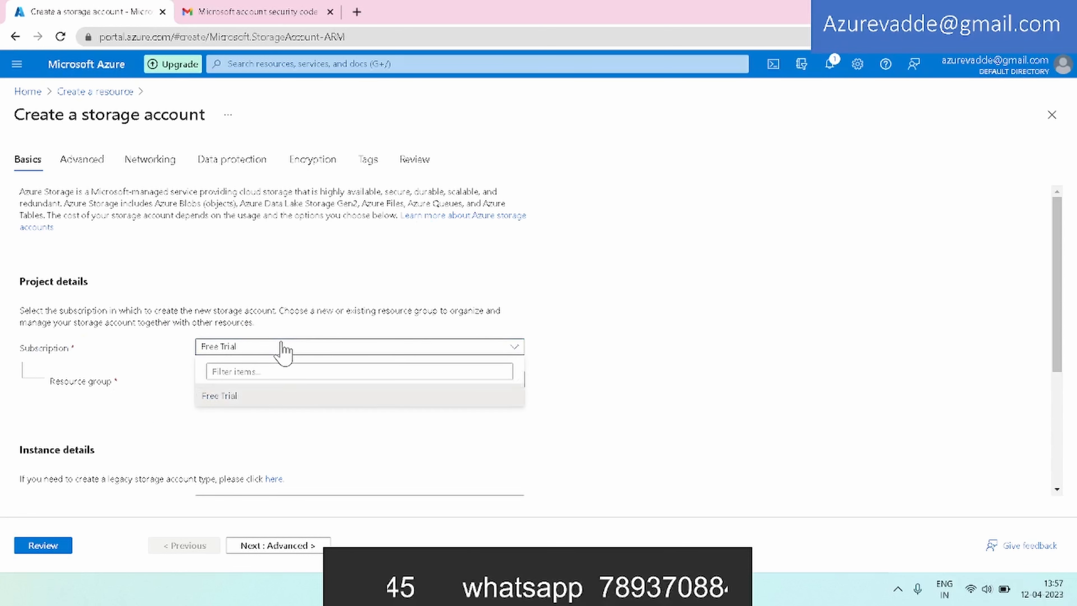
left_click(229, 395)
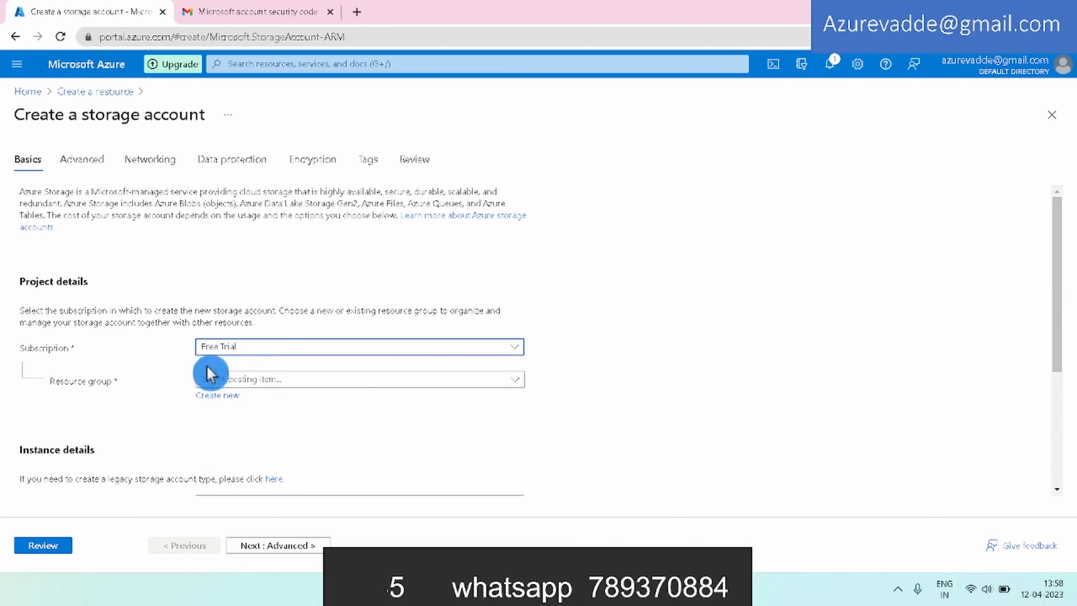
left_click(219, 396)
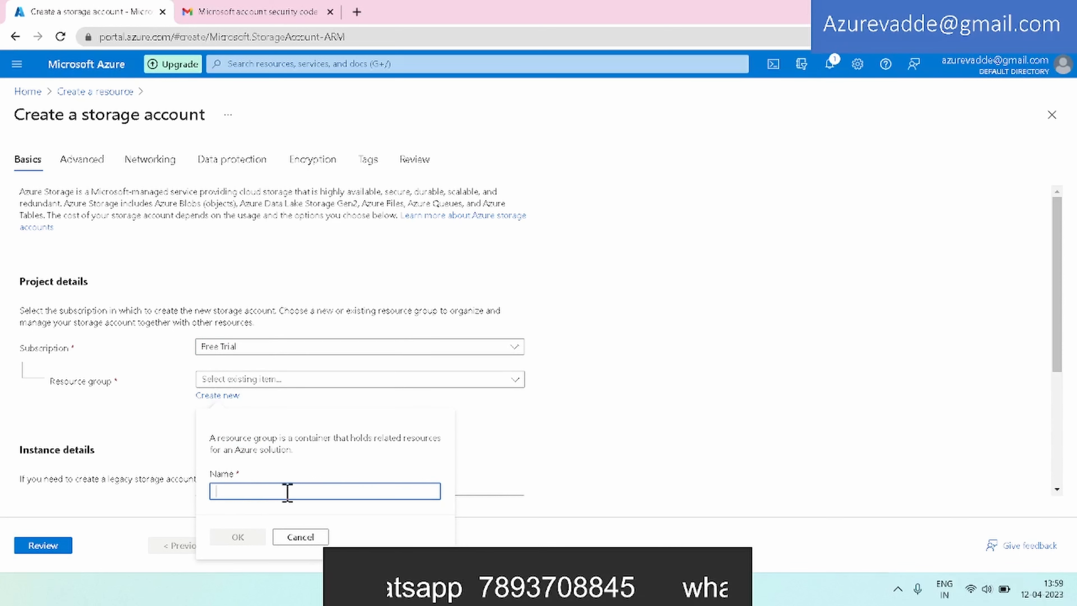
type("ADF")
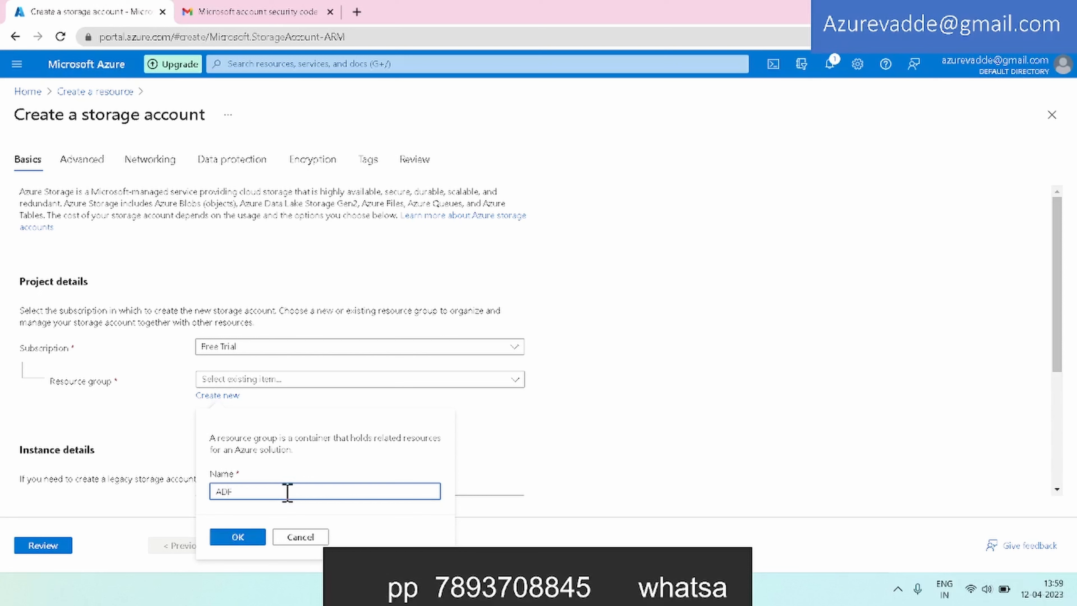
type("vadde")
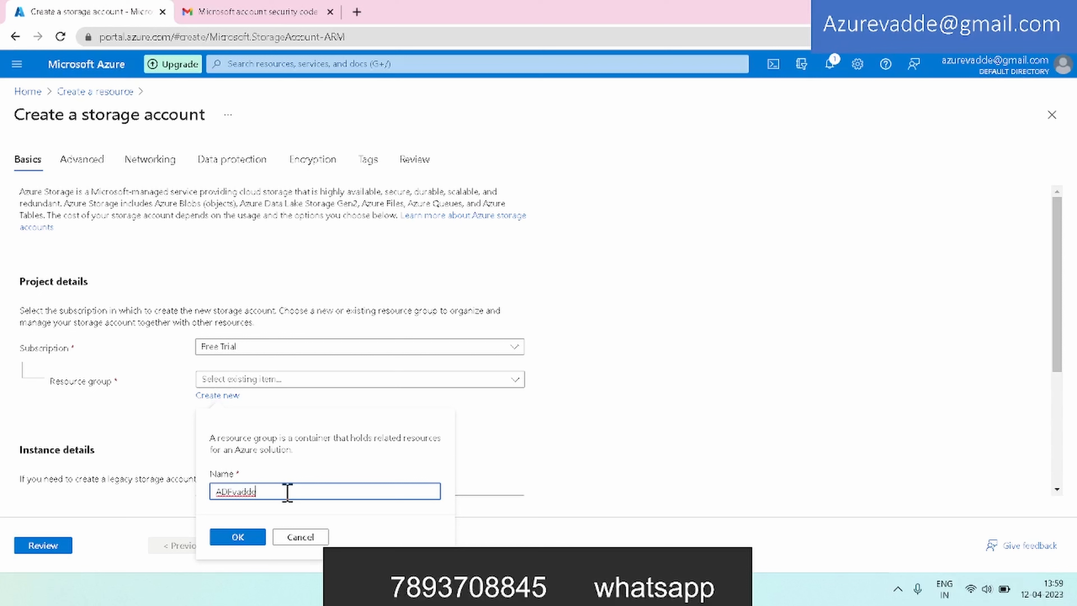
type("_demo")
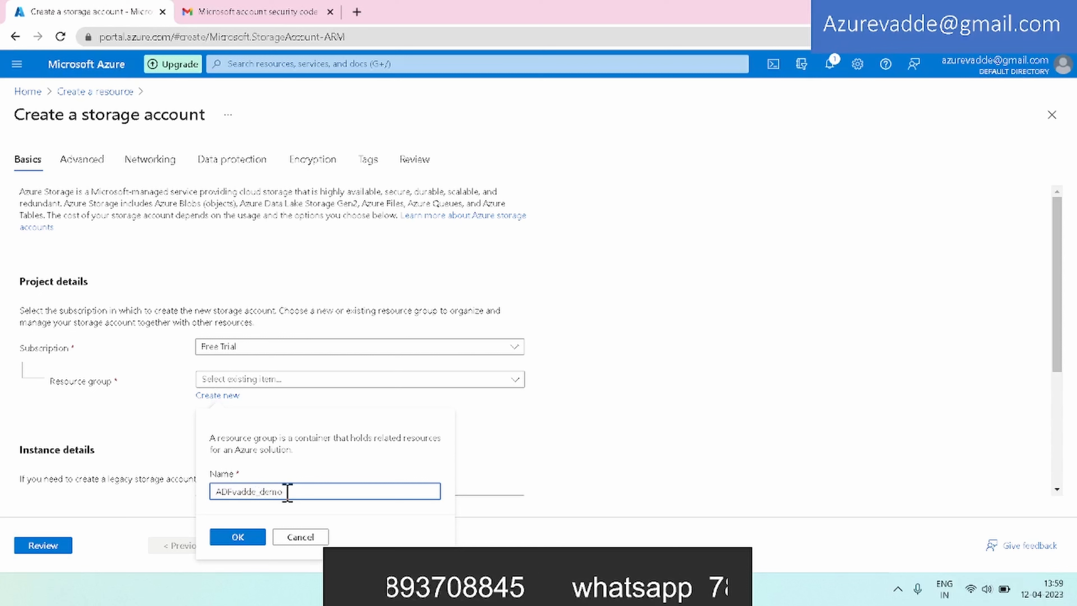
type("_")
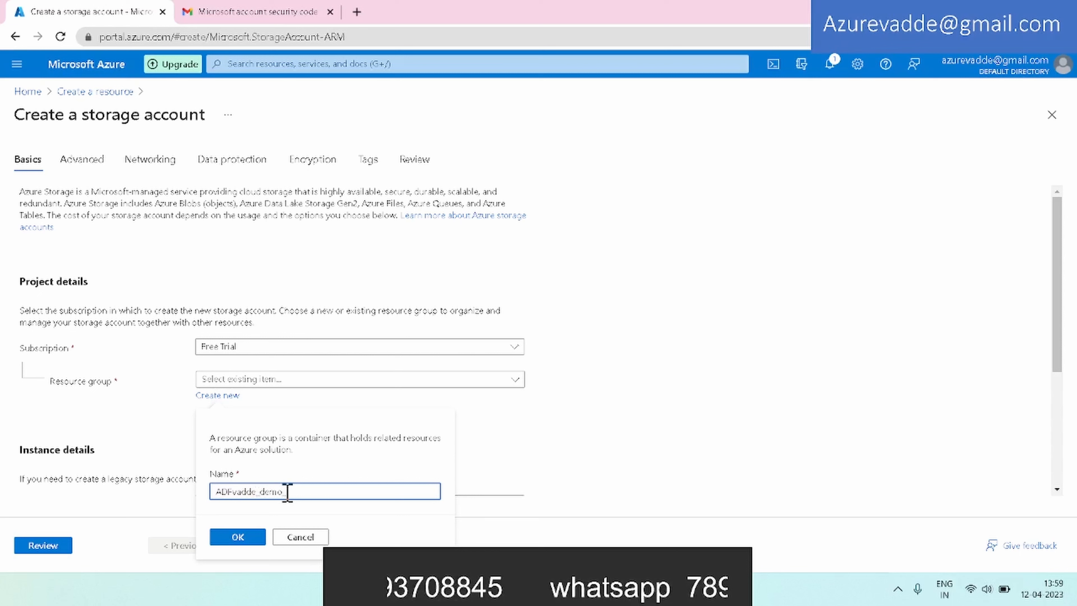
type("r")
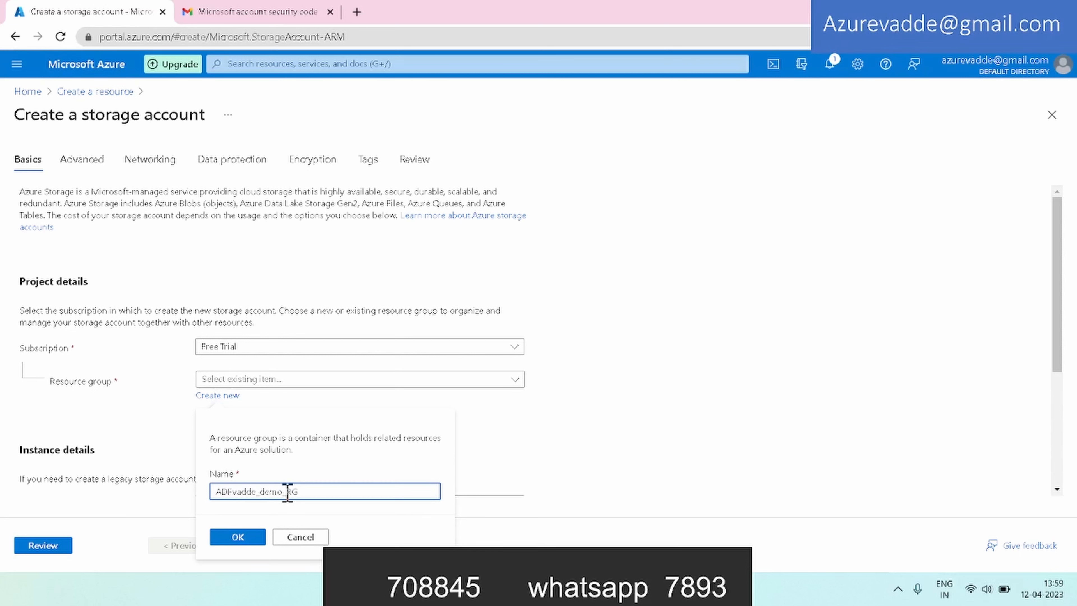
left_click(234, 537)
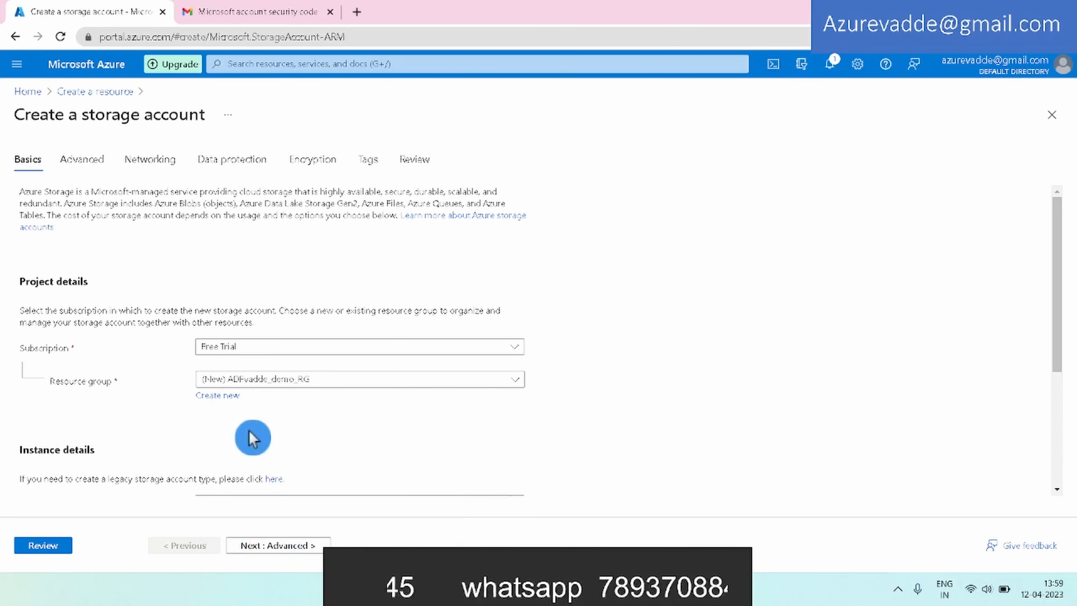
scroll(656, 351, "down", 3)
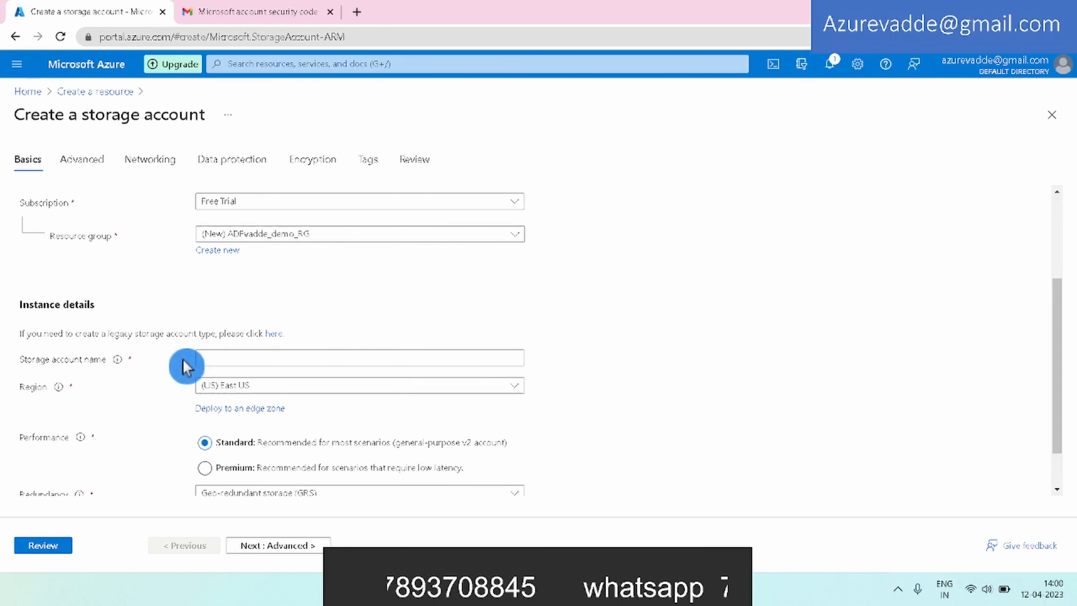
Check the naming rules shown for the storage account name field.
left_click(277, 359)
mouse_move(118, 361)
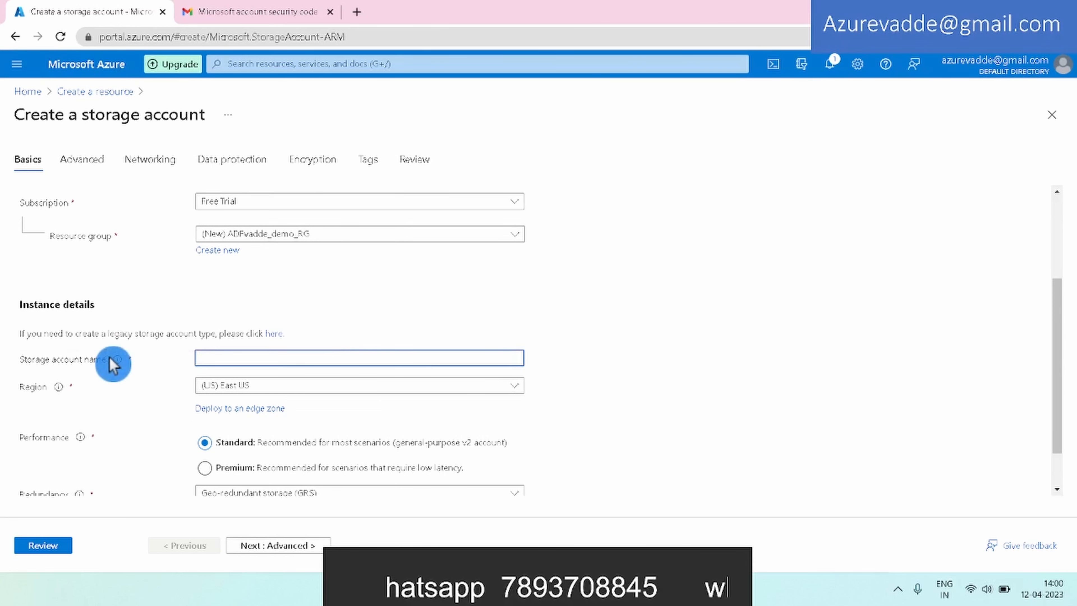
left_click(119, 363)
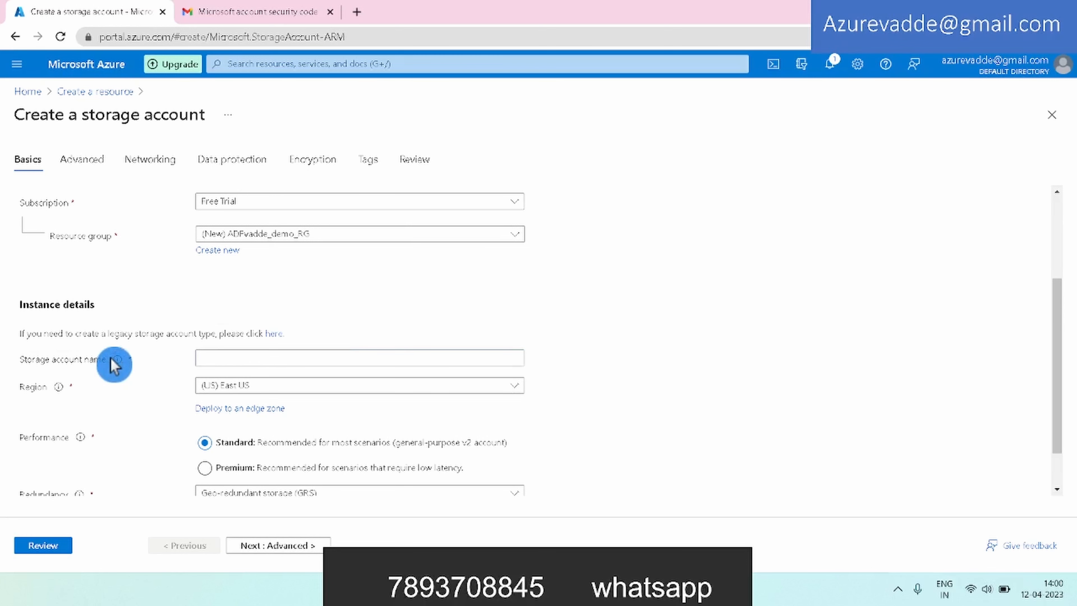
mouse_move(119, 362)
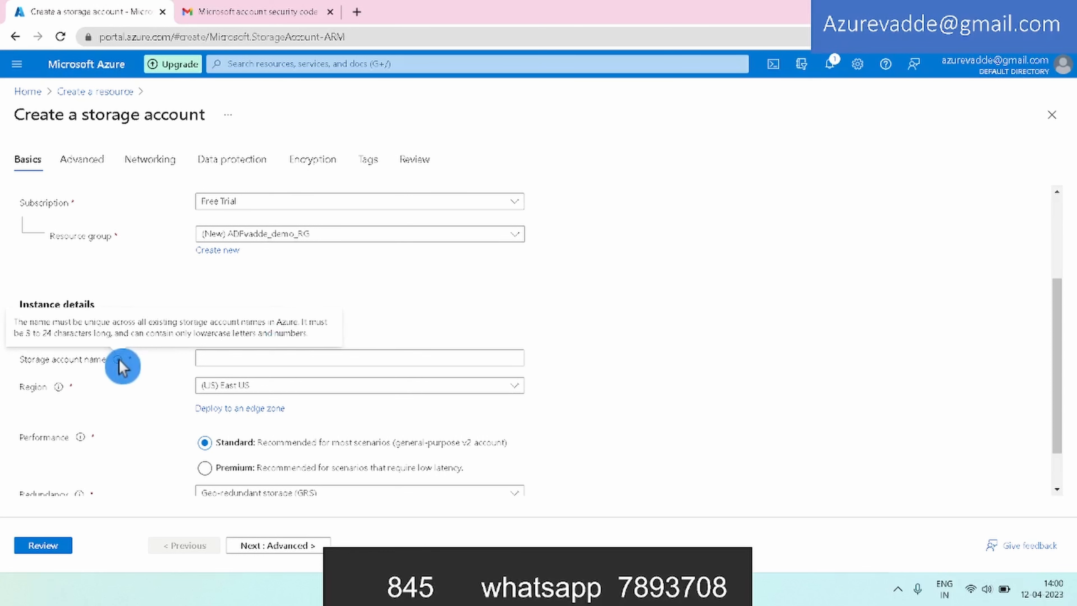
Enter adfvaddedemosa as the storage account name, correcting uppercase letters to lowercase.
left_click(405, 352)
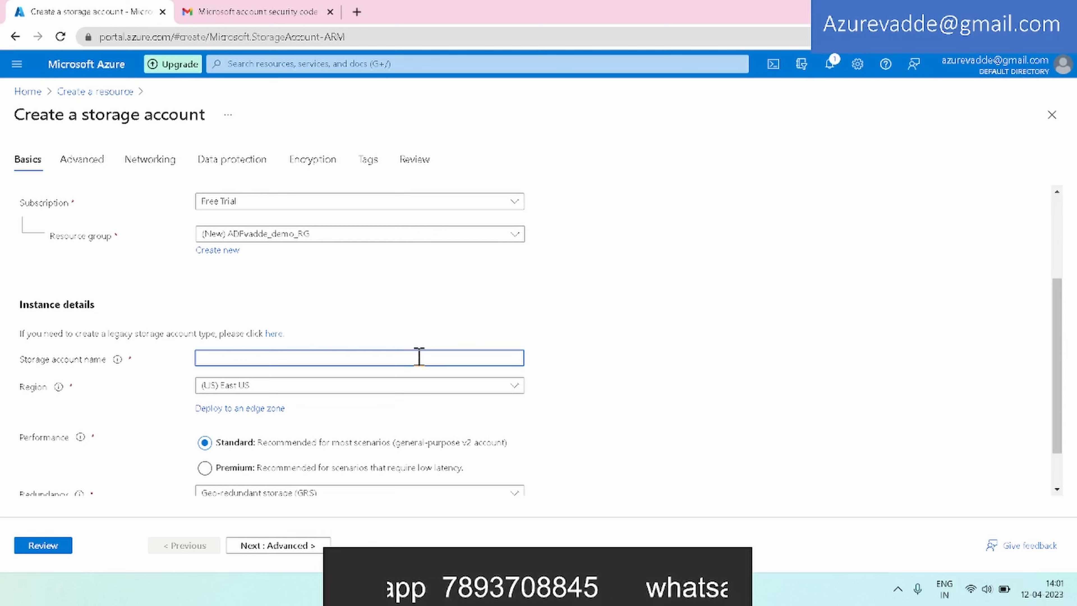
type("A")
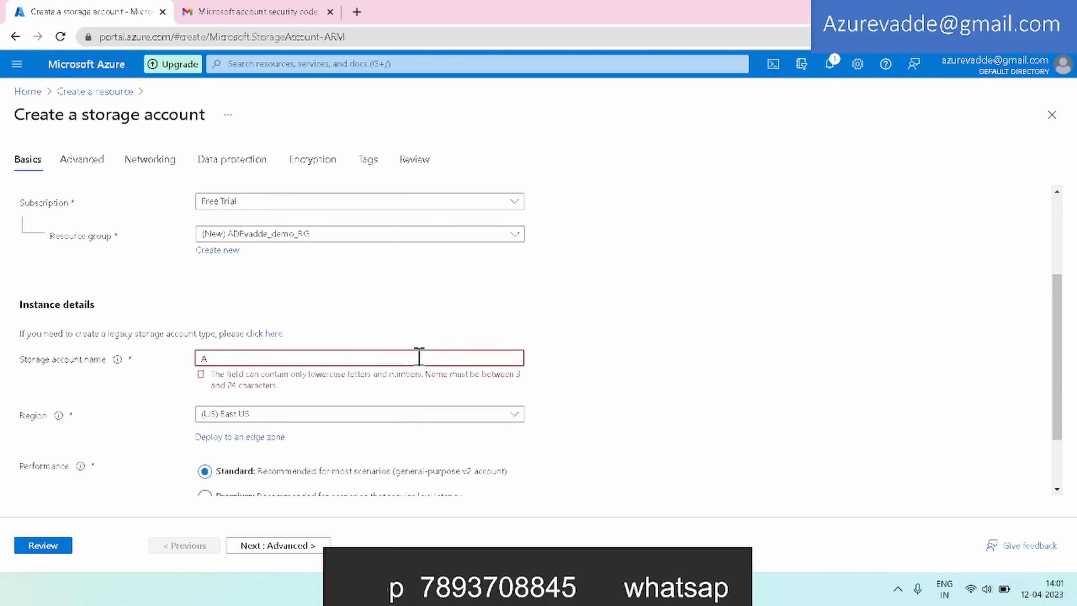
type("DFd")
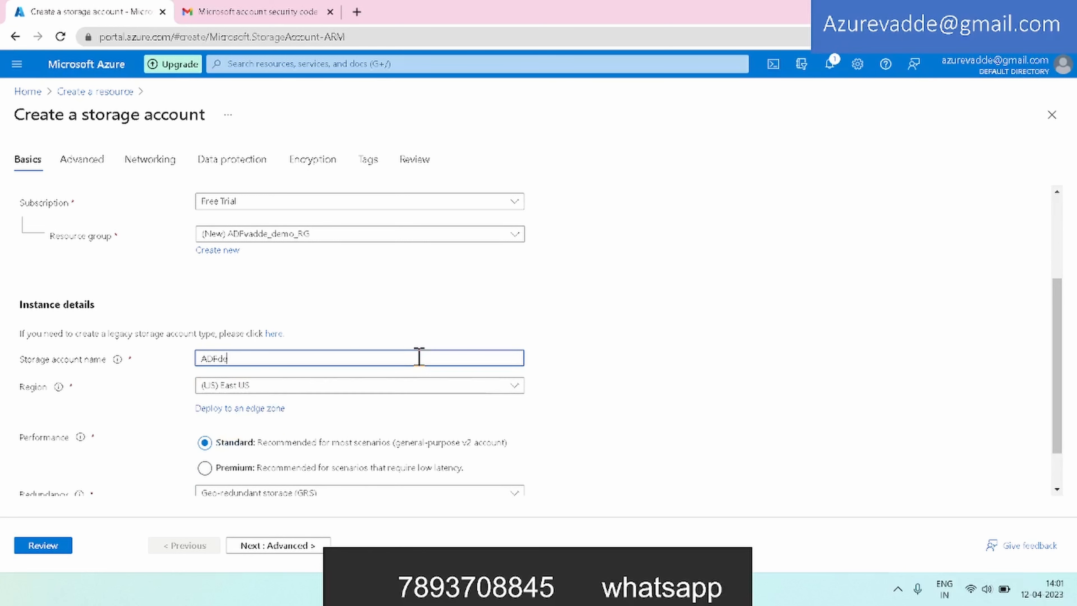
type("d")
key("BackSpace")
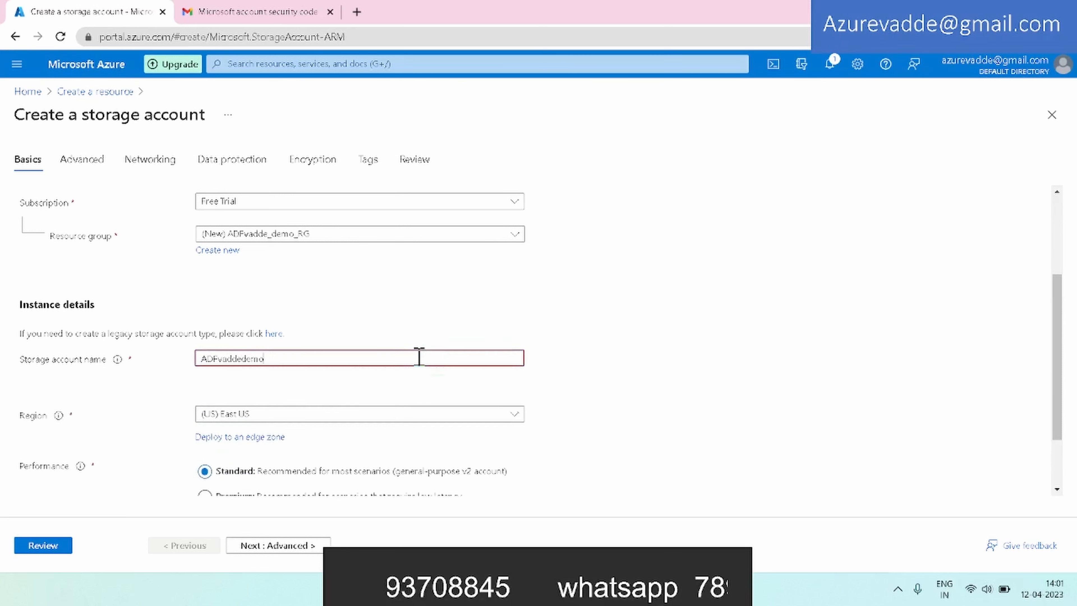
type("addedemo")
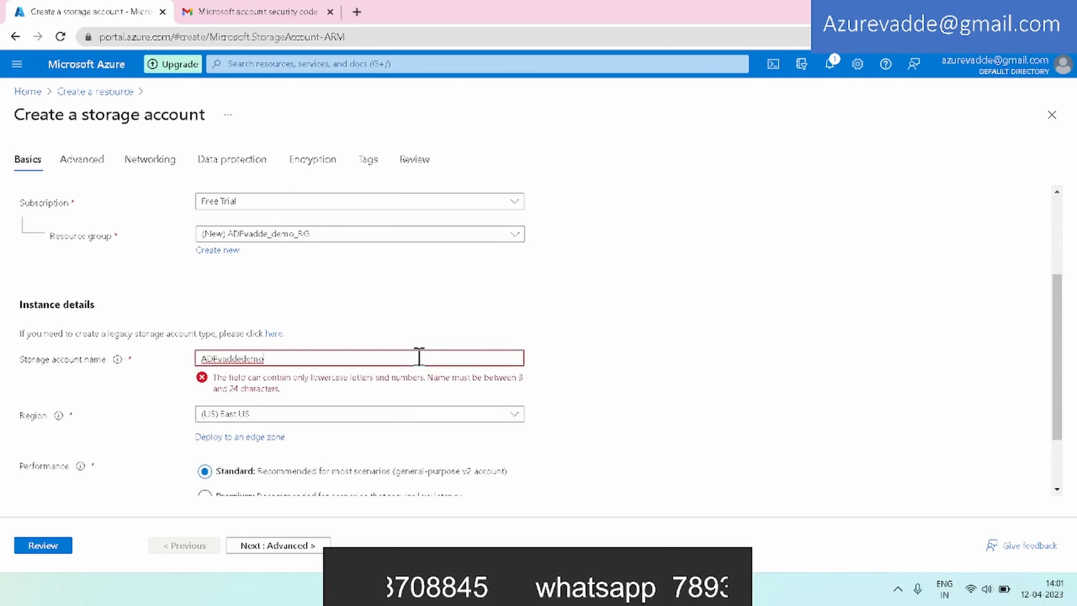
type("SA")
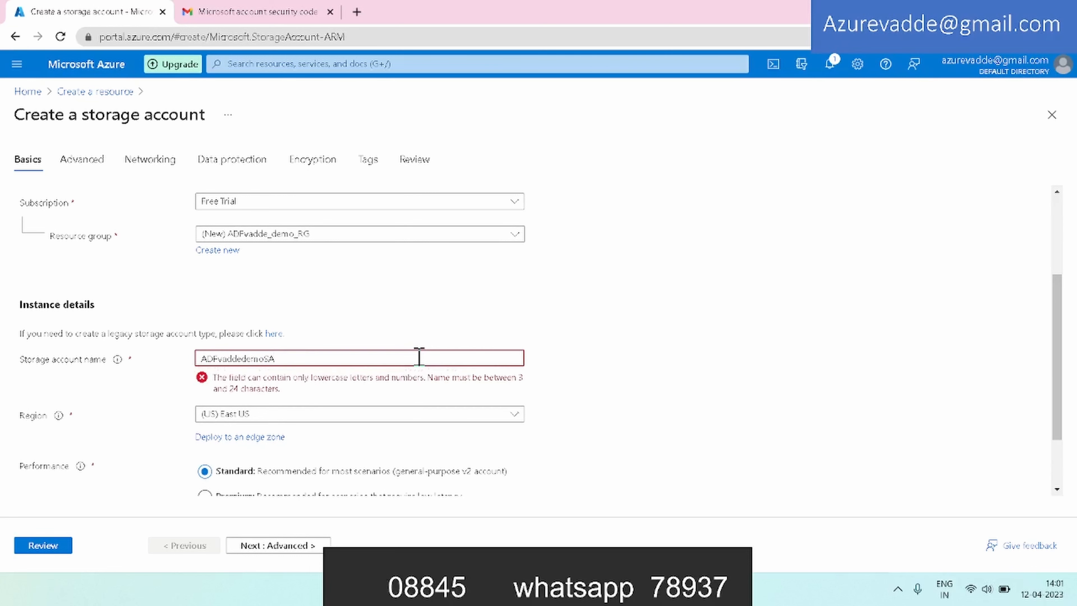
key("BackSpace")
key("BackSpace")
type("sa")
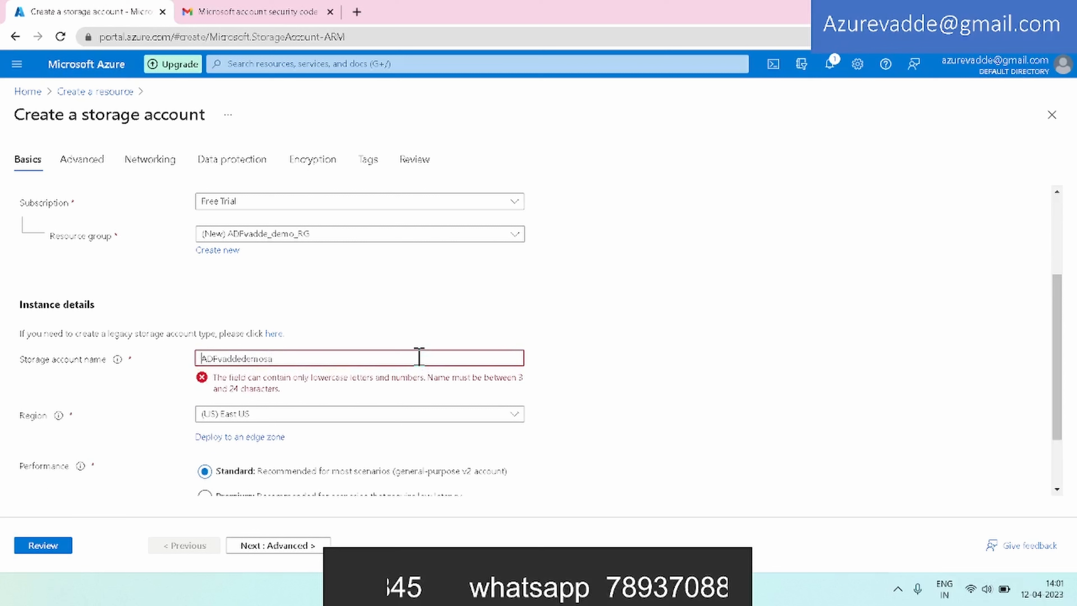
key("Delete")
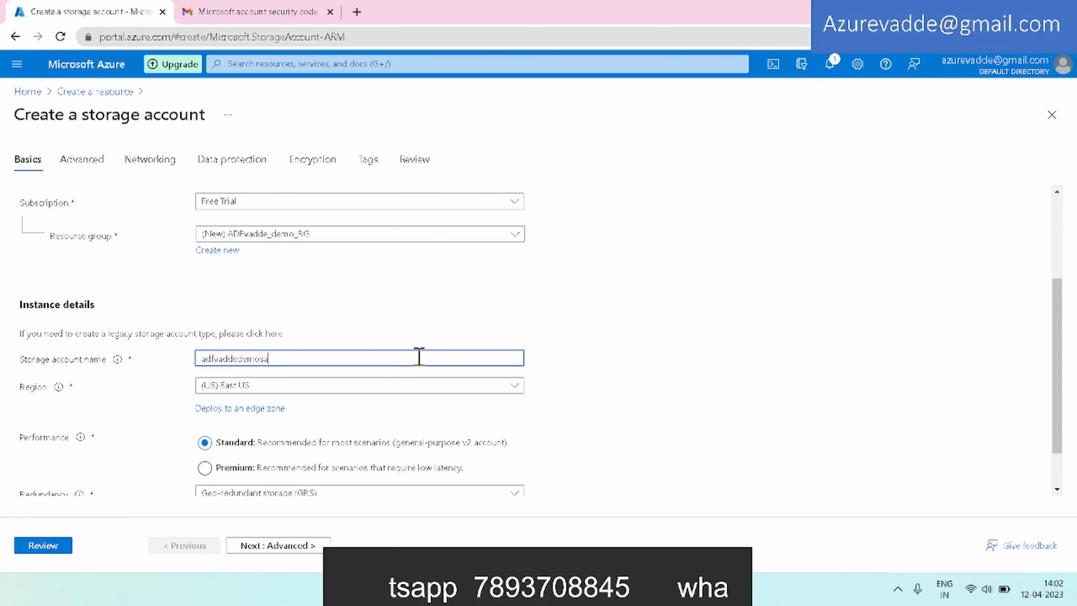
scroll(394, 354, "down", 1)
left_click(369, 352)
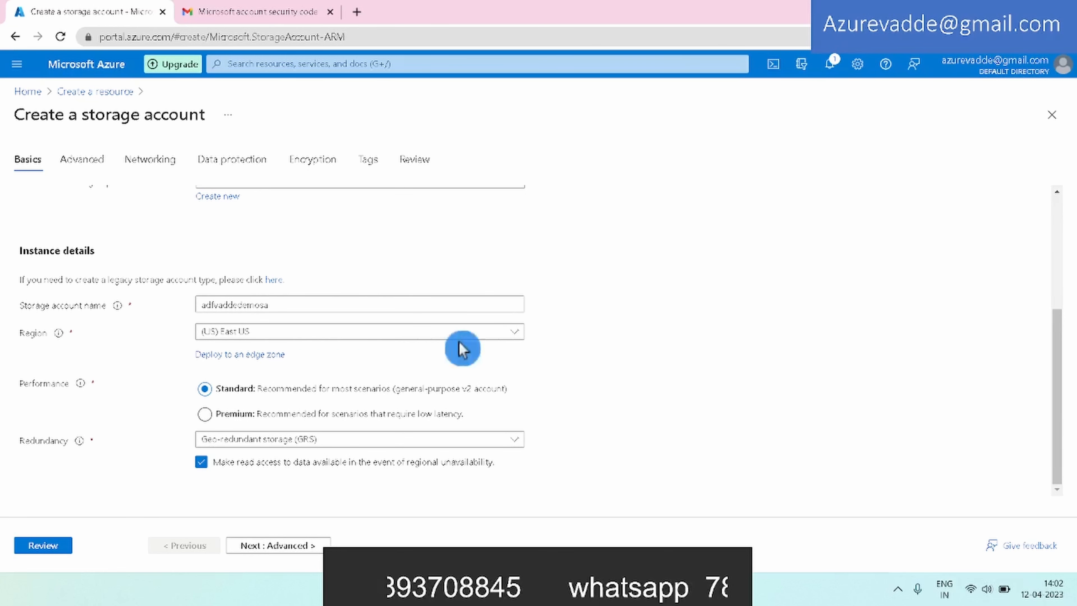
Choose region (US) Central US, keep Standard performance, and select Locally-redundant storage (LRS).
left_click(269, 333)
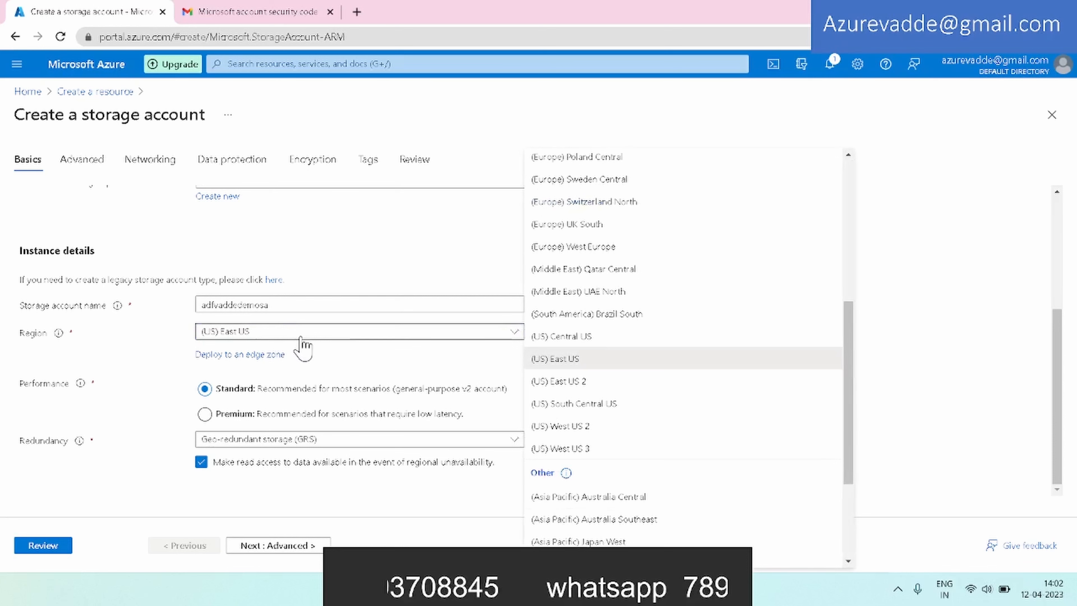
left_click(562, 337)
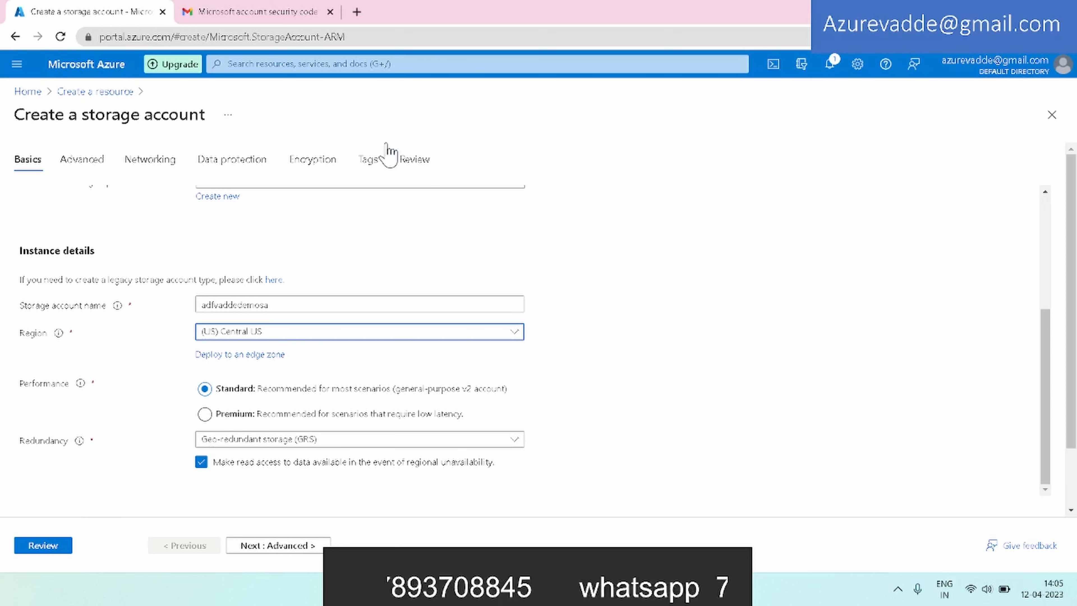
left_click(204, 414)
left_click(204, 390)
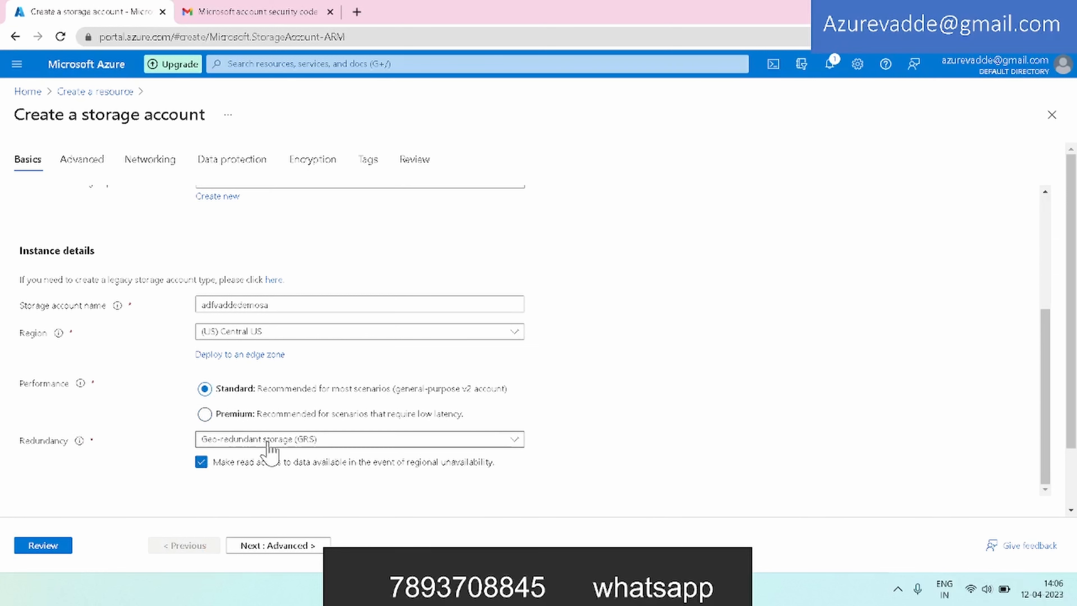
left_click(252, 441)
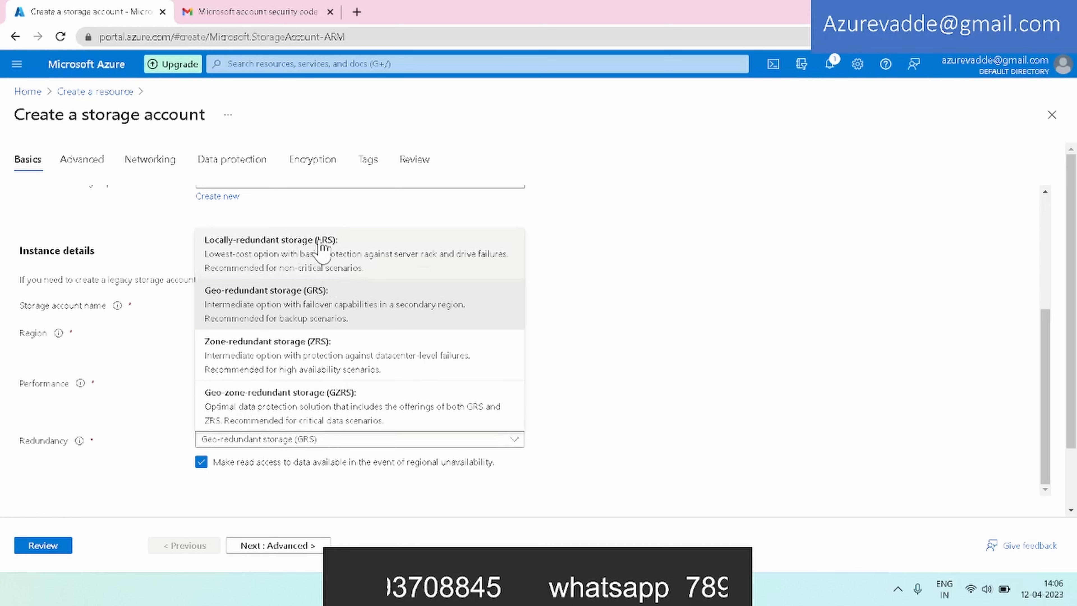
left_click(314, 246)
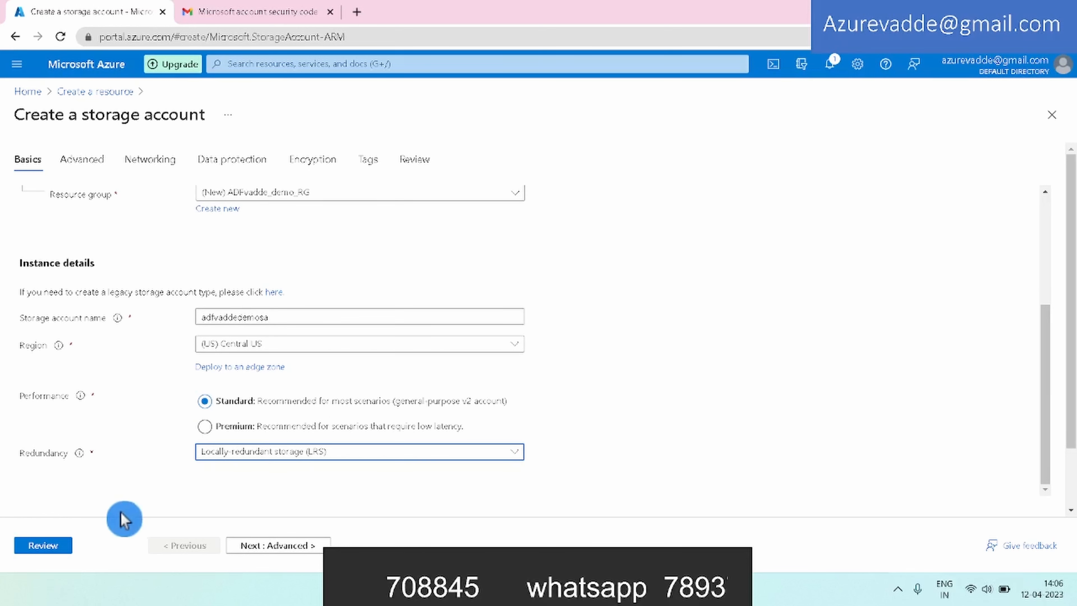
scroll(765, 453, "down", 2)
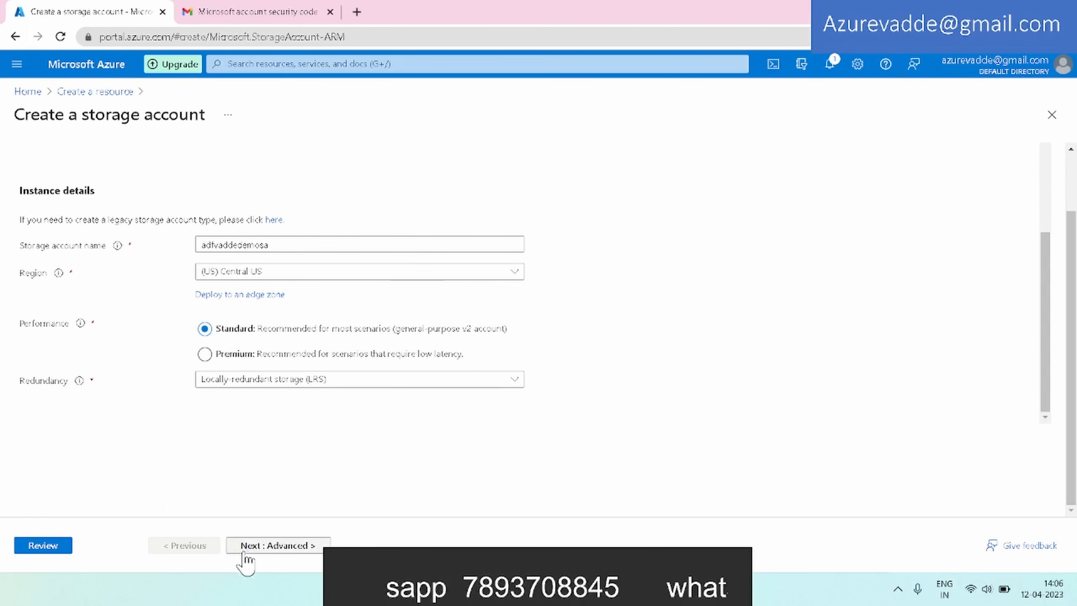
Go to the Advanced tab and look over the security, hierarchical namespace and access protocol defaults.
left_click(291, 550)
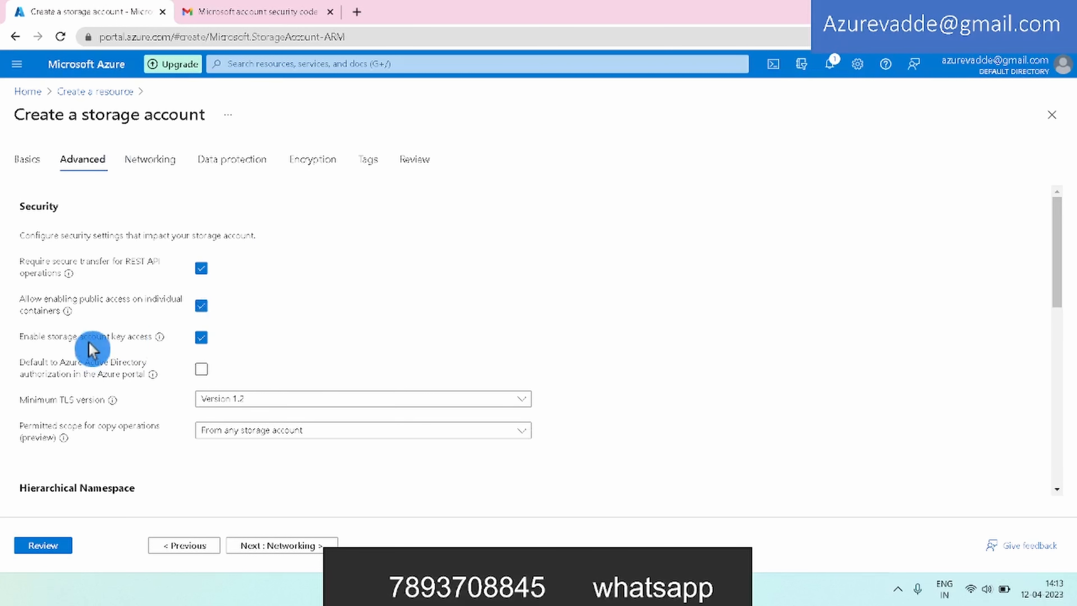
scroll(90, 349, "down", 3)
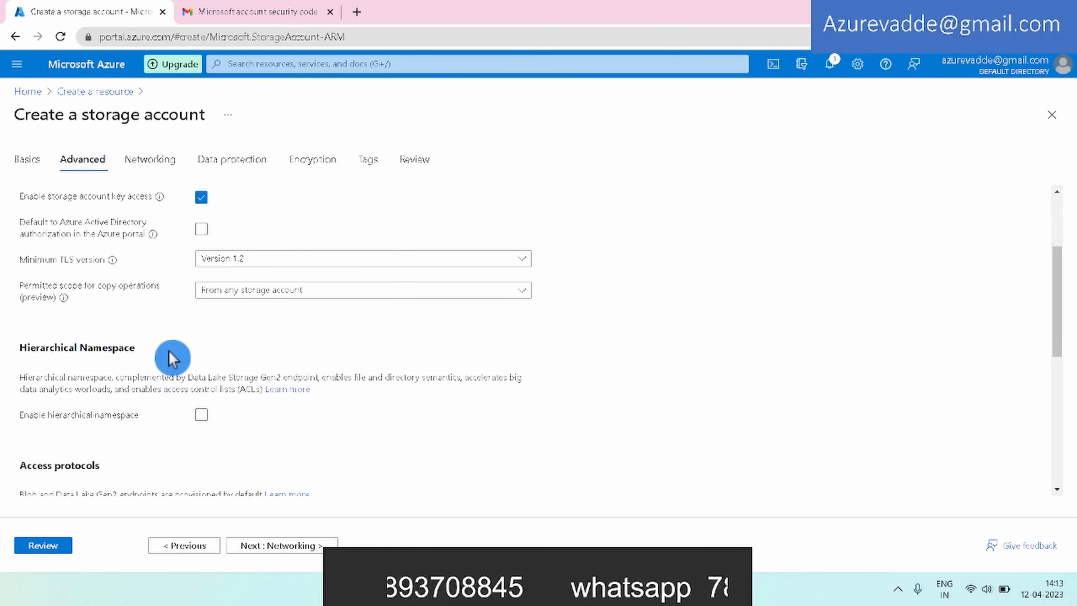
scroll(182, 420, "down", 3)
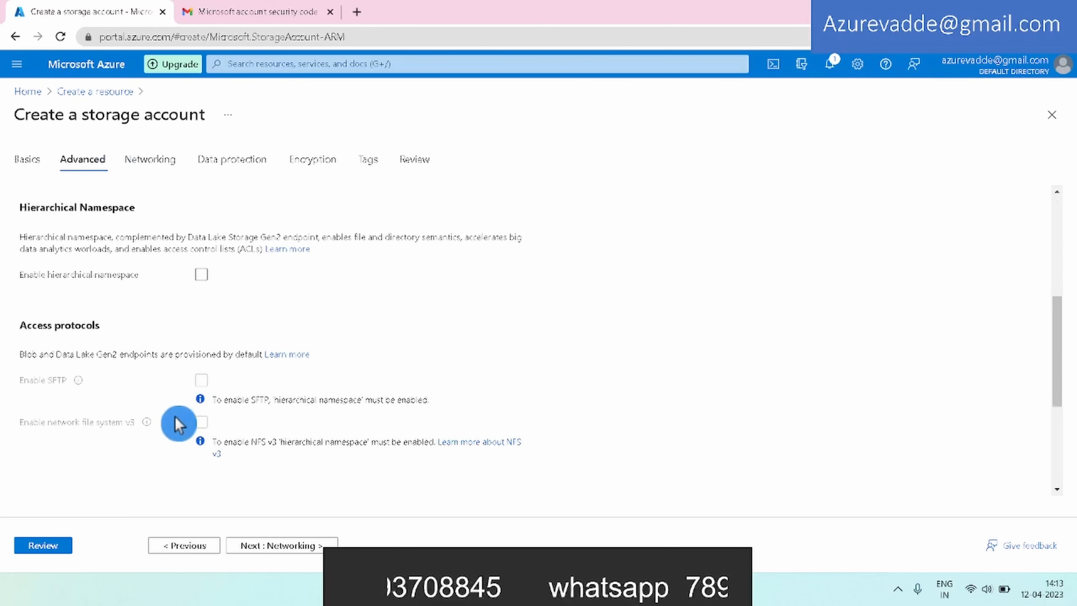
left_click(163, 375)
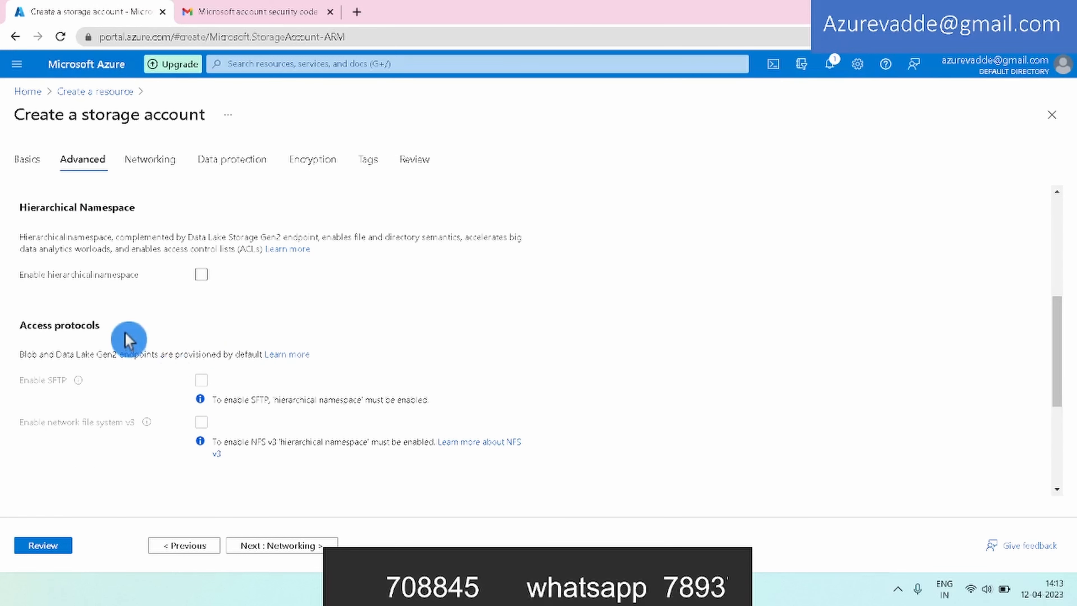
scroll(105, 411, "down", 5)
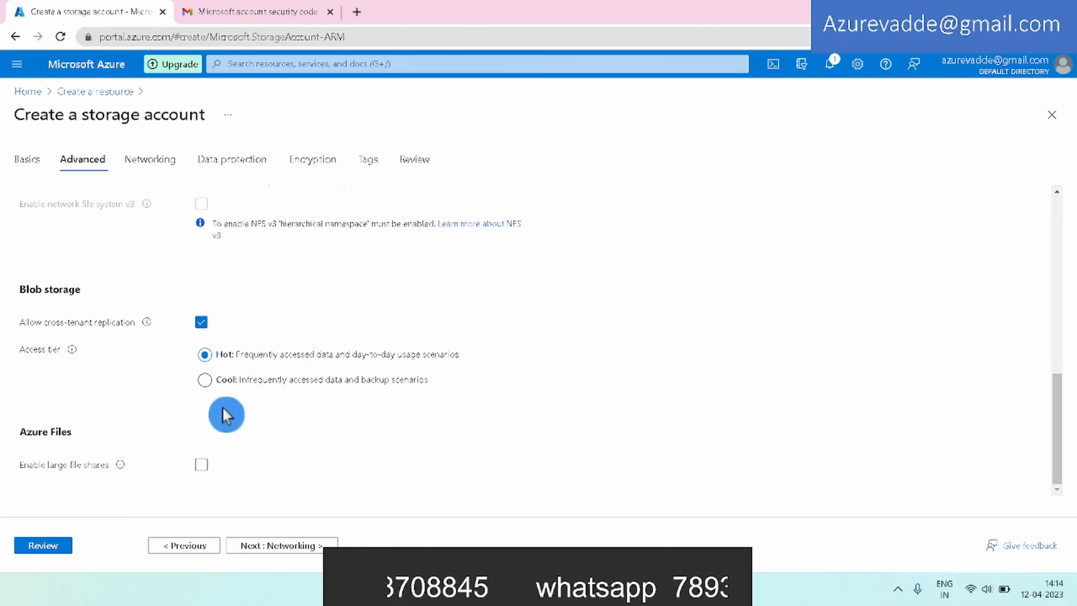
Leave the blob access tier on Hot after trying Cool, then advance to Networking.
left_click(204, 381)
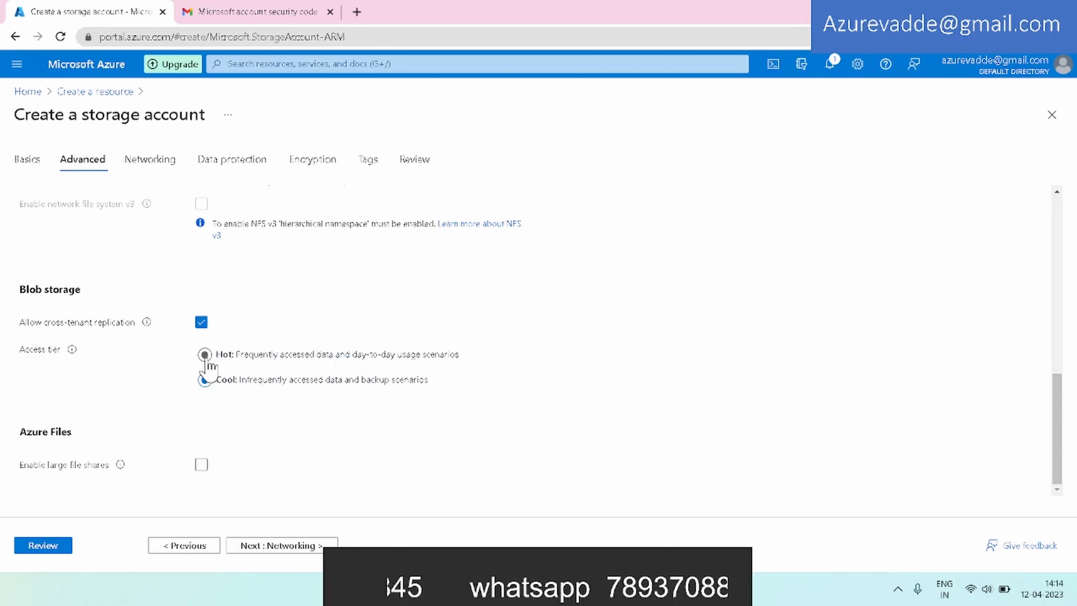
left_click(205, 355)
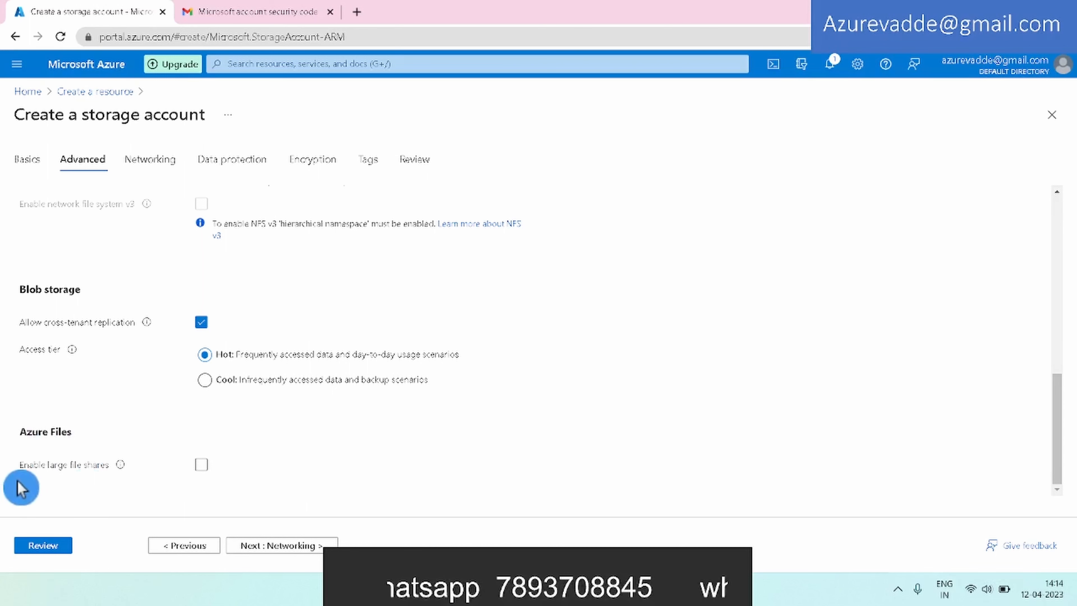
left_click(198, 475)
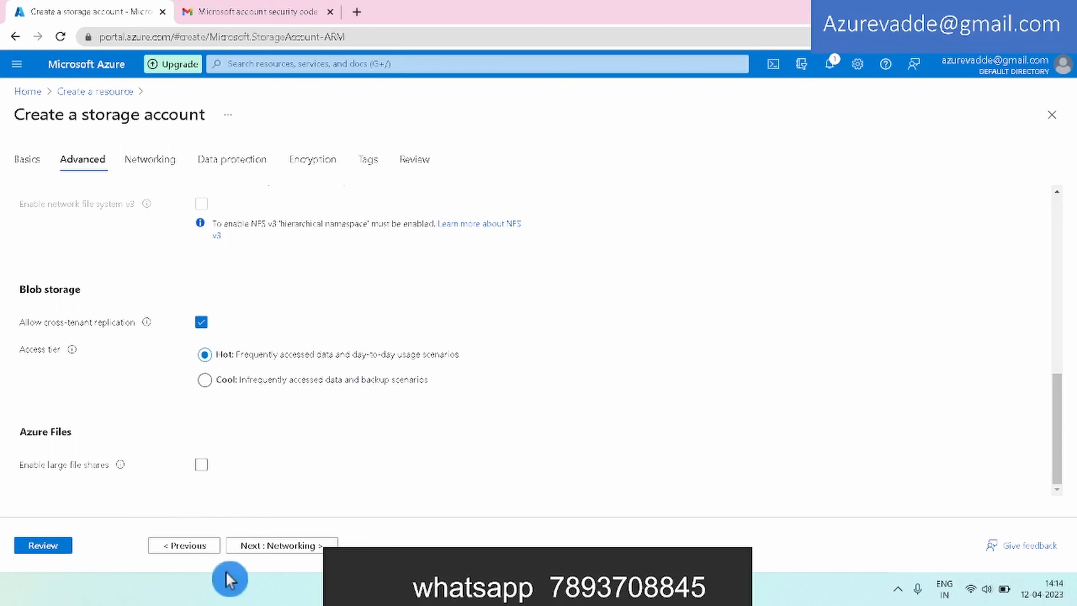
left_click(270, 547)
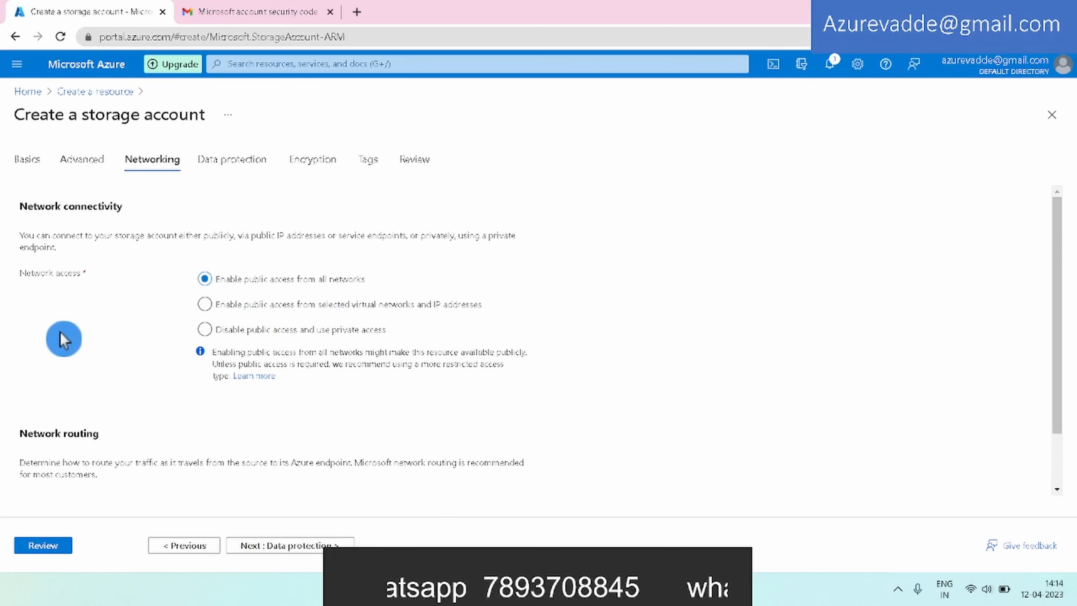
scroll(76, 341, "down", 2)
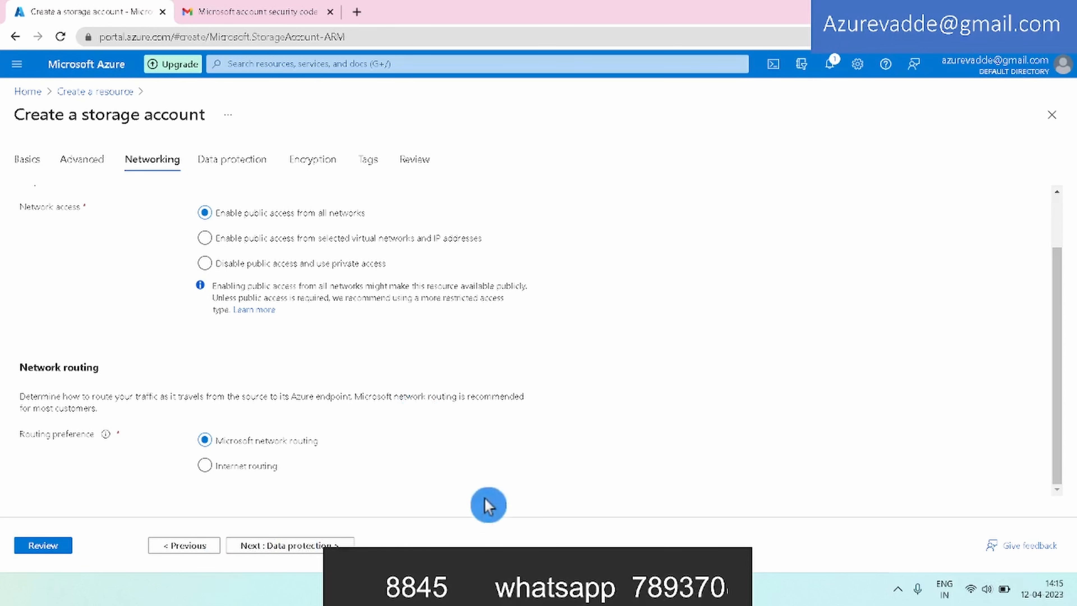
On Data protection, uncheck soft delete for blobs, containers and file shares.
left_click(298, 548)
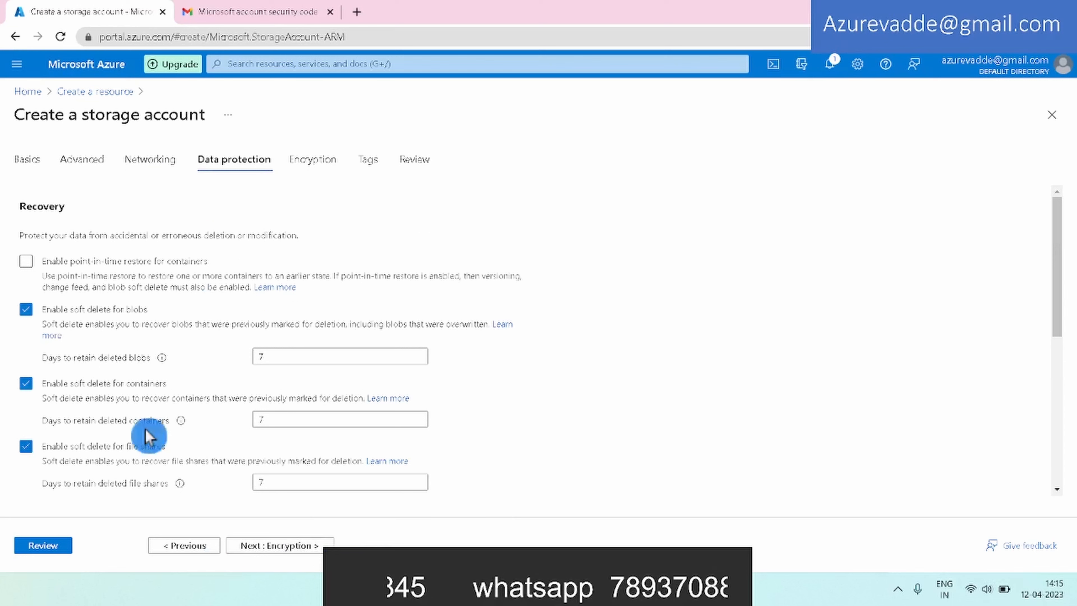
scroll(582, 409, "down", 3)
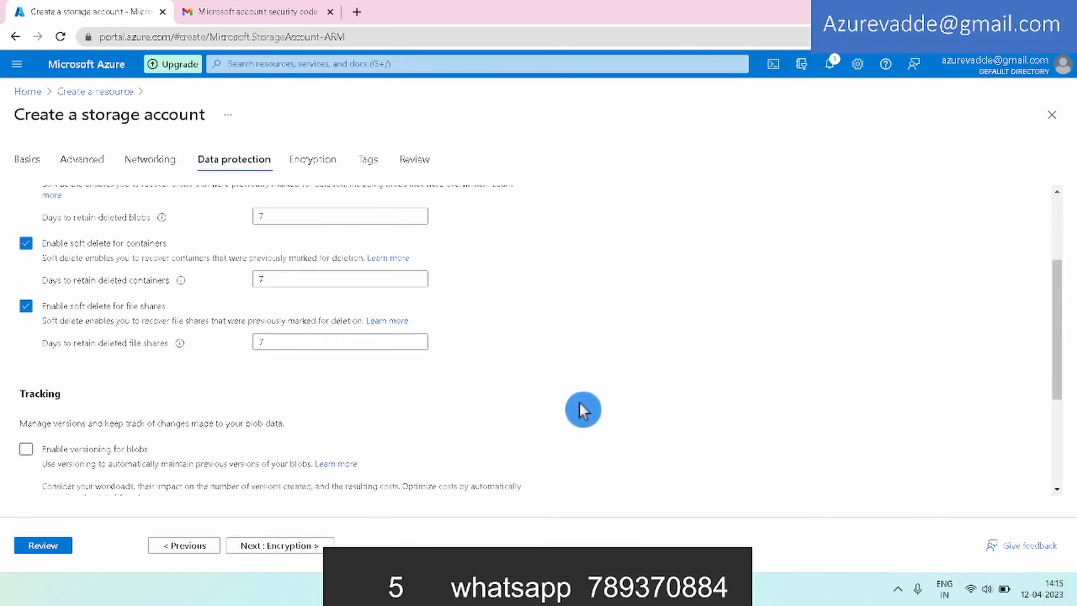
scroll(586, 407, "up", 3)
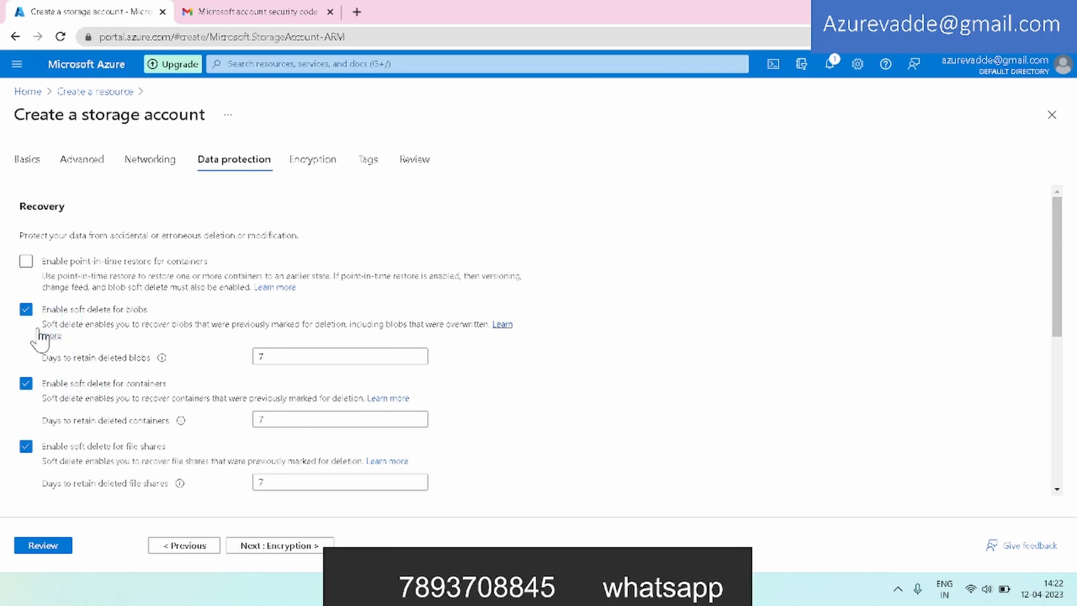
left_click(280, 356)
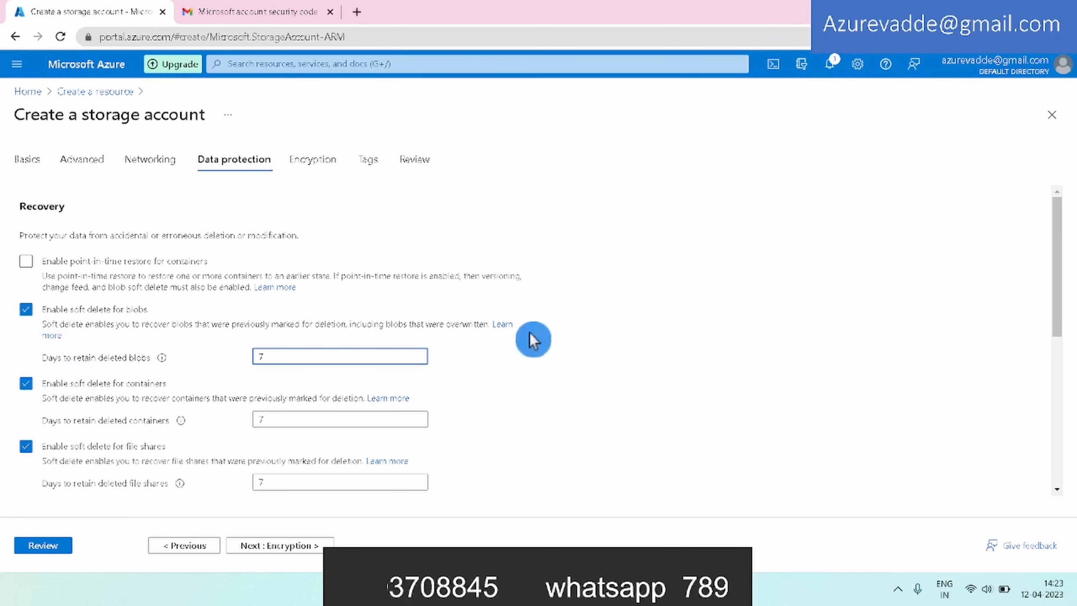
left_click(25, 309)
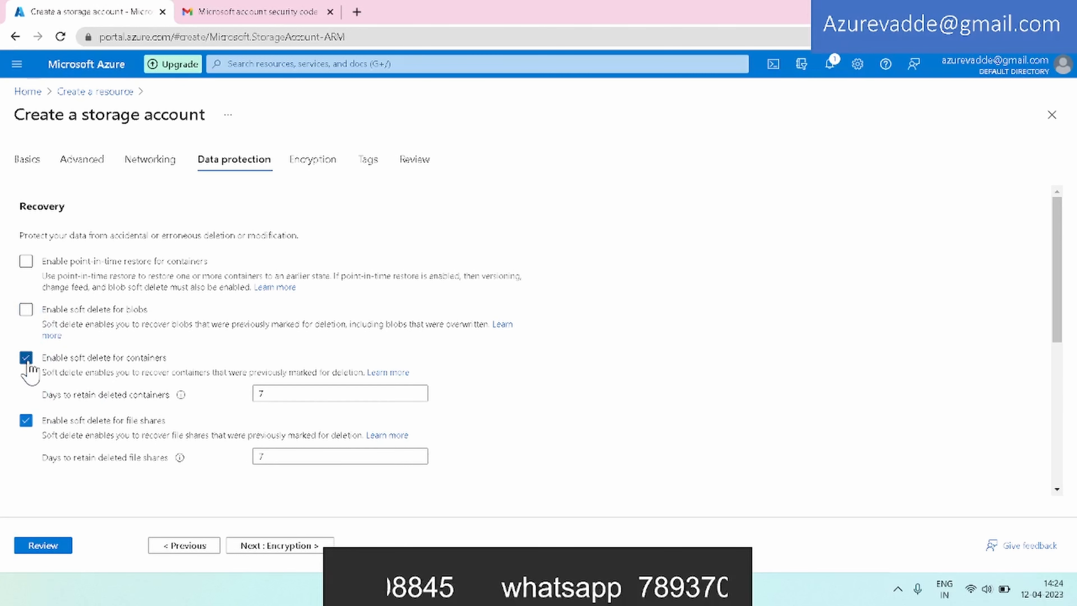
left_click(26, 358)
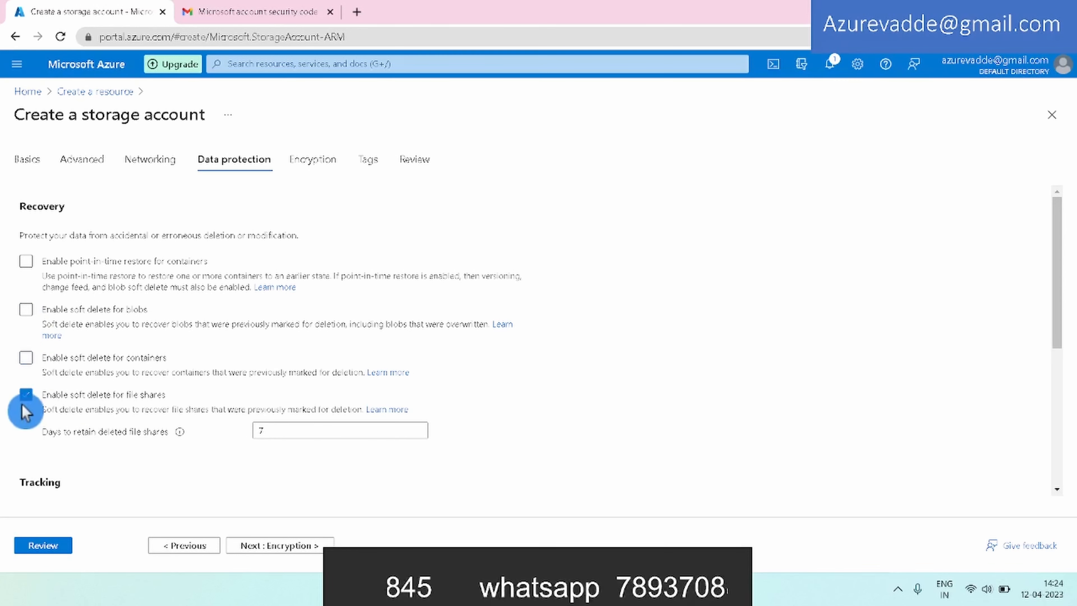
left_click(26, 395)
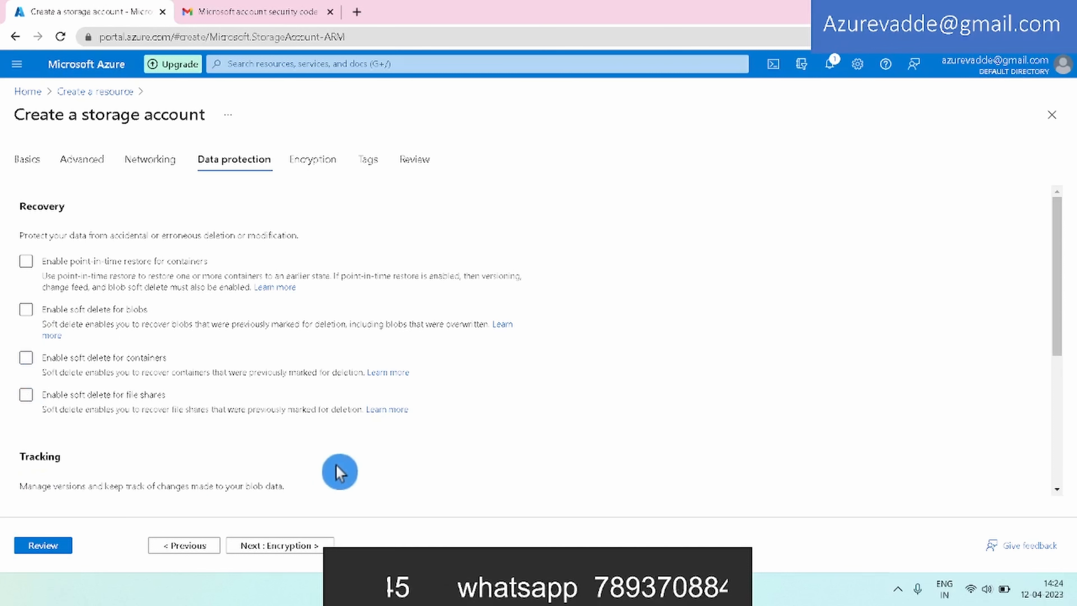
scroll(469, 464, "down", 3)
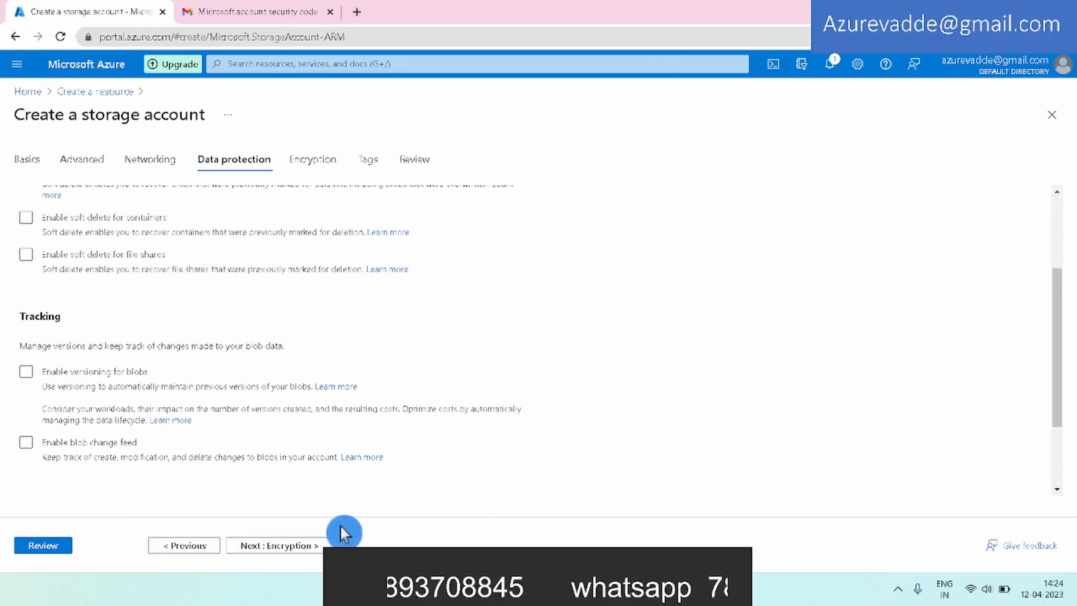
left_click(287, 546)
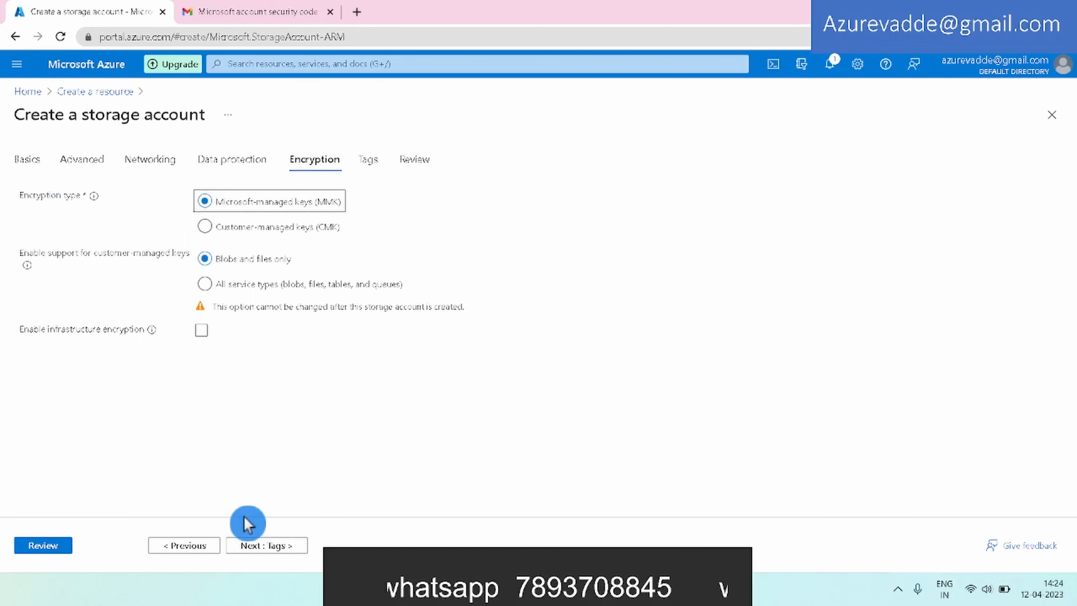
Keep Microsoft-managed encryption keys and no tags, and advance to the Review tab.
left_click(365, 357)
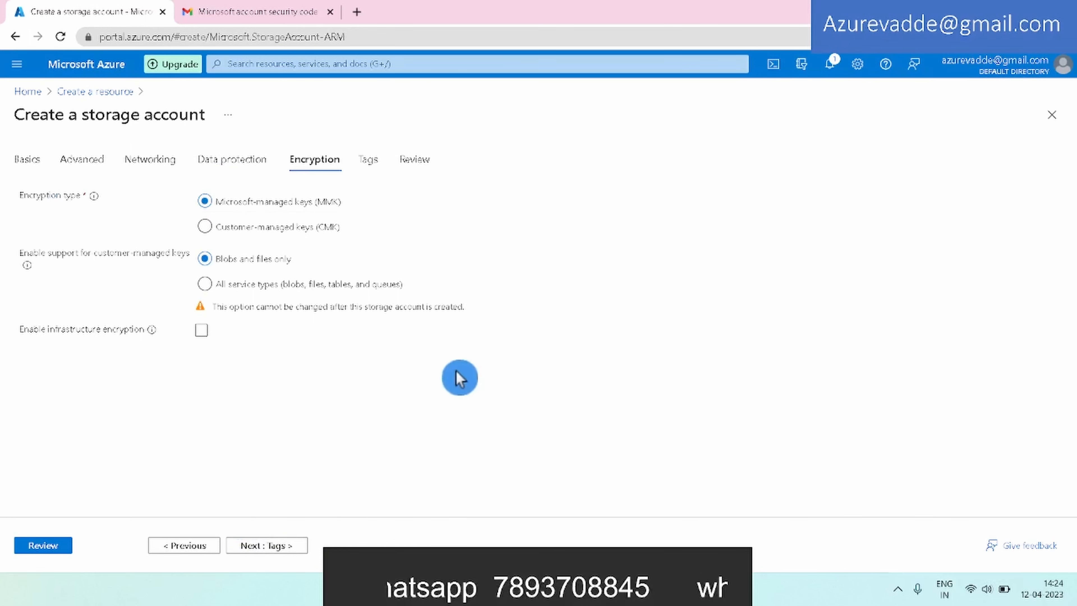
left_click(272, 547)
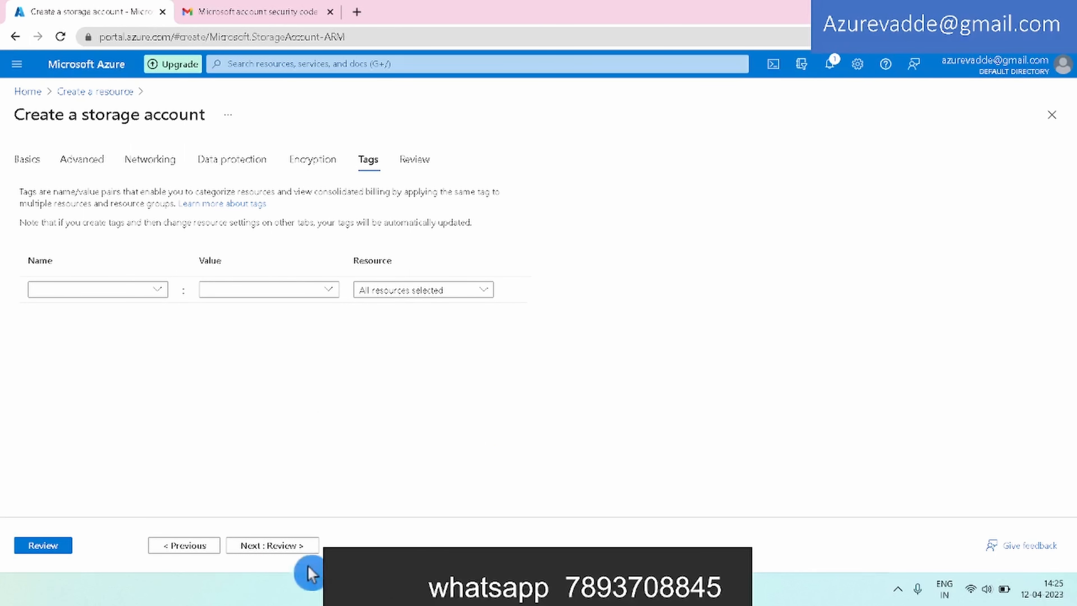
left_click(272, 546)
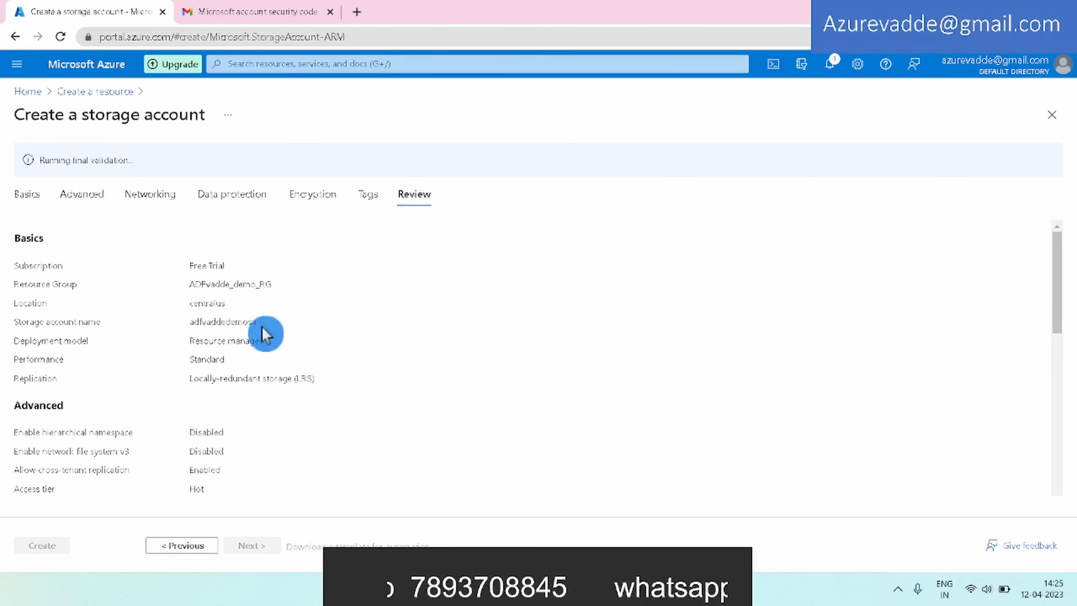
Check the adfvaddedemosa summary on the Review tab and create the storage account.
left_click_drag(301, 329, 7, 324)
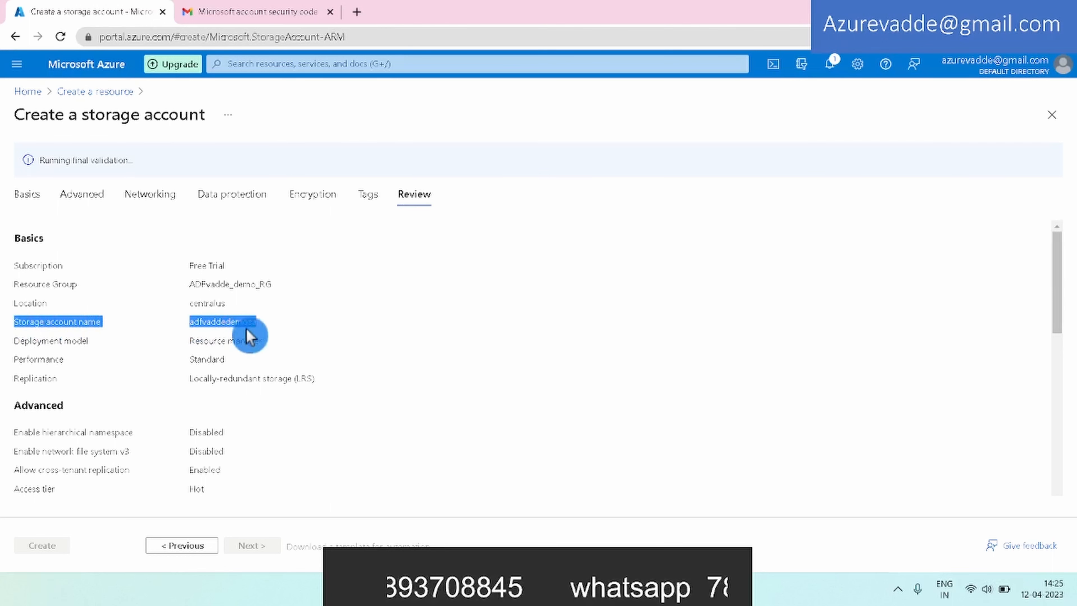
left_click(408, 355)
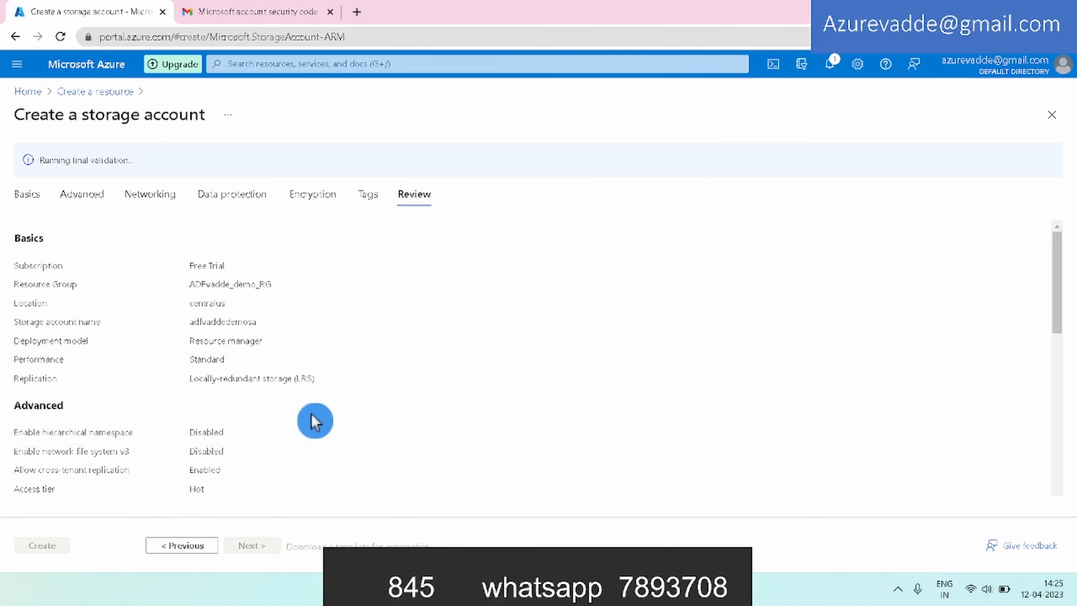
scroll(385, 432, "down", 5)
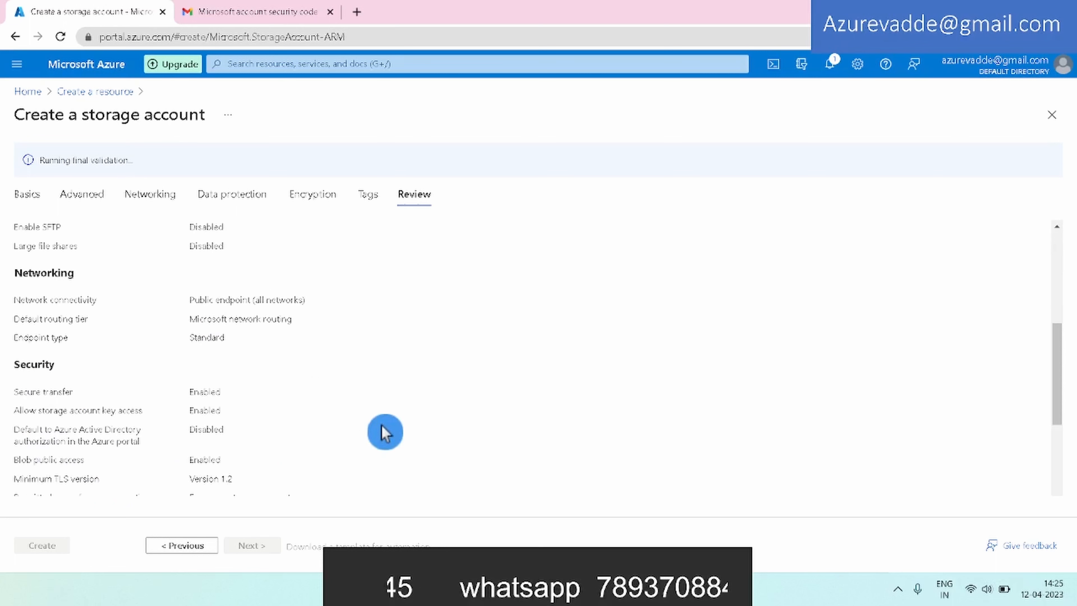
scroll(335, 401, "down", 5)
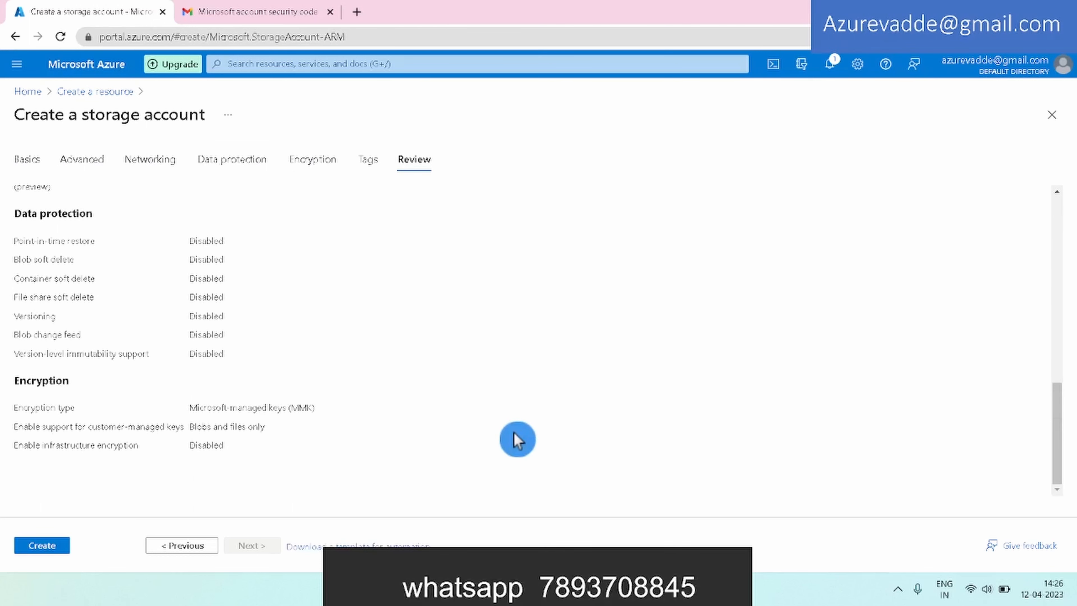
left_click(42, 545)
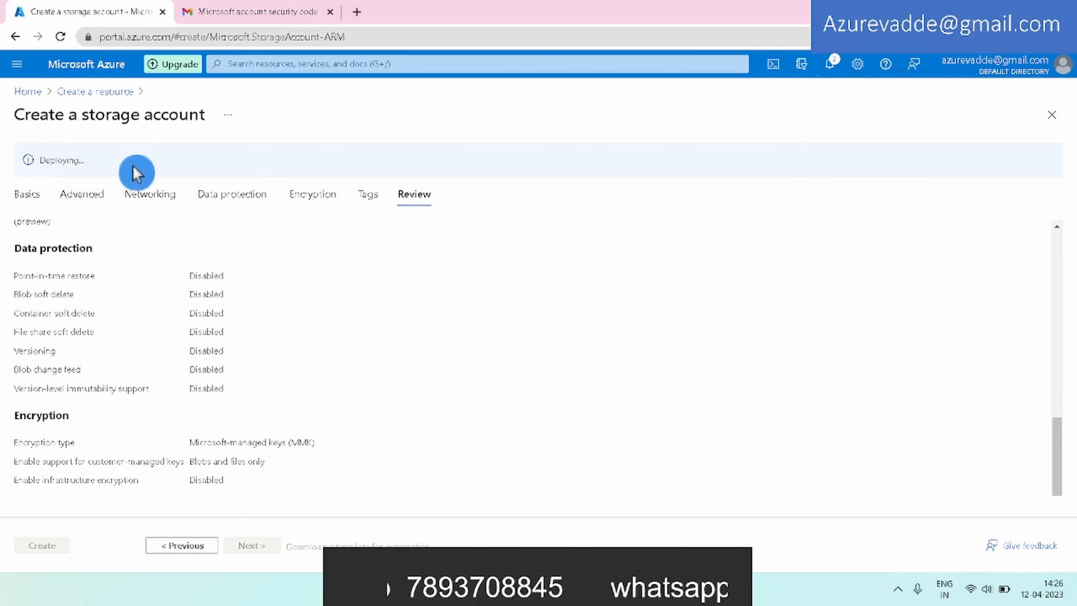
Wait for the deployment to complete, then open the adfvaddedemosa storage account.
left_click_drag(112, 168, 5, 164)
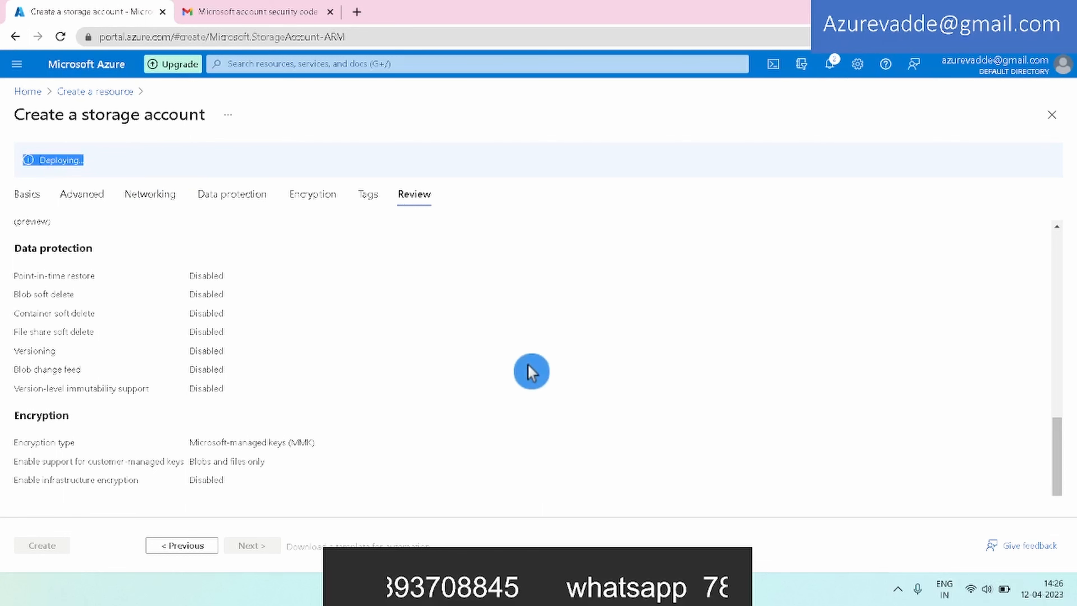
left_click(483, 326)
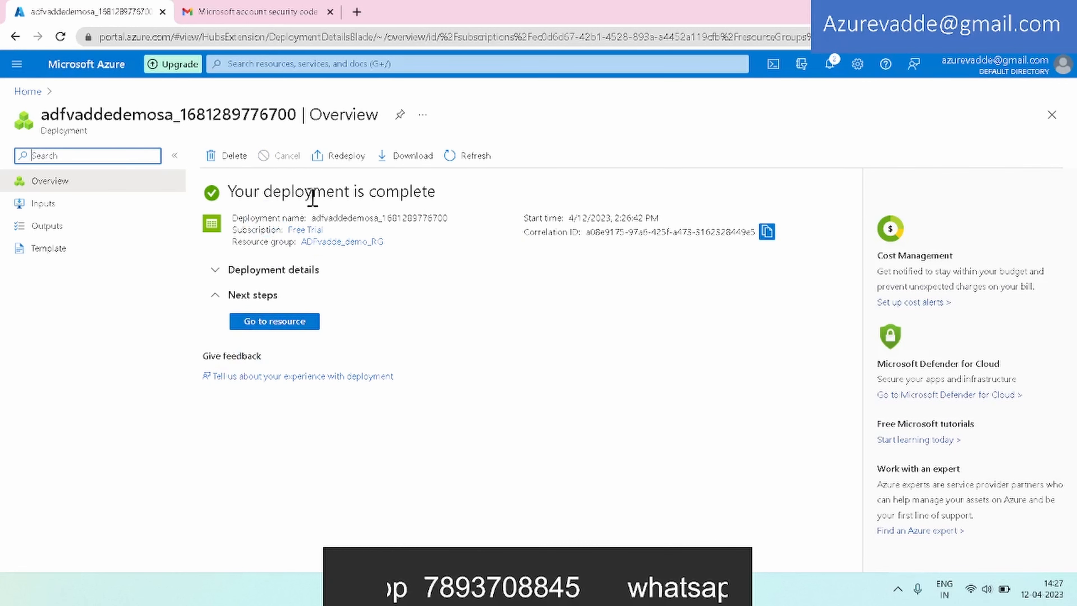
left_click(286, 322)
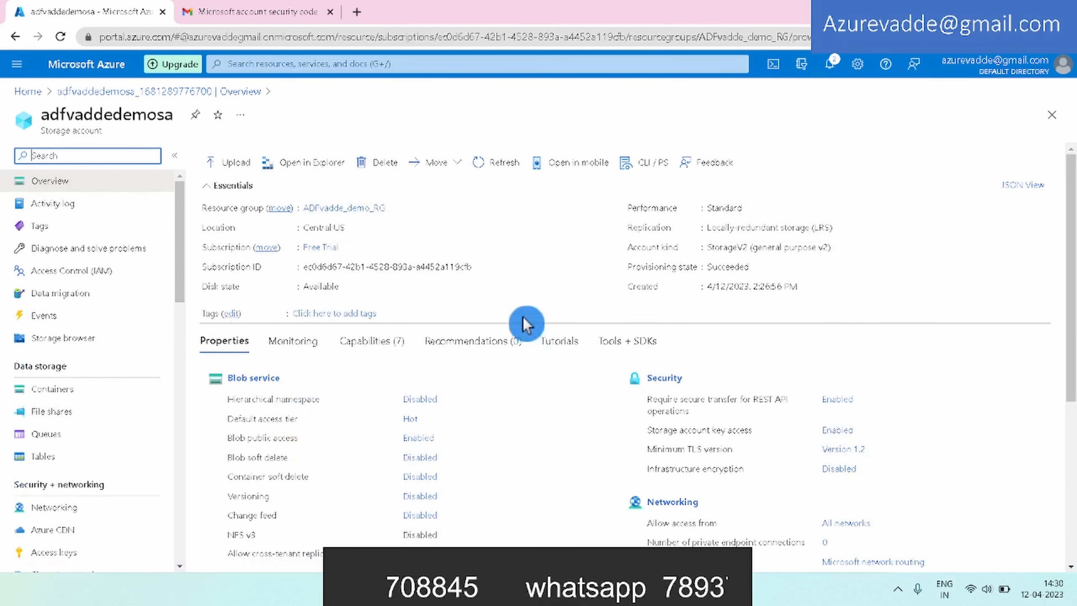
Open Containers under Data storage and start a new container with + Container.
scroll(488, 340, "down", 5)
scroll(543, 294, "up", 5)
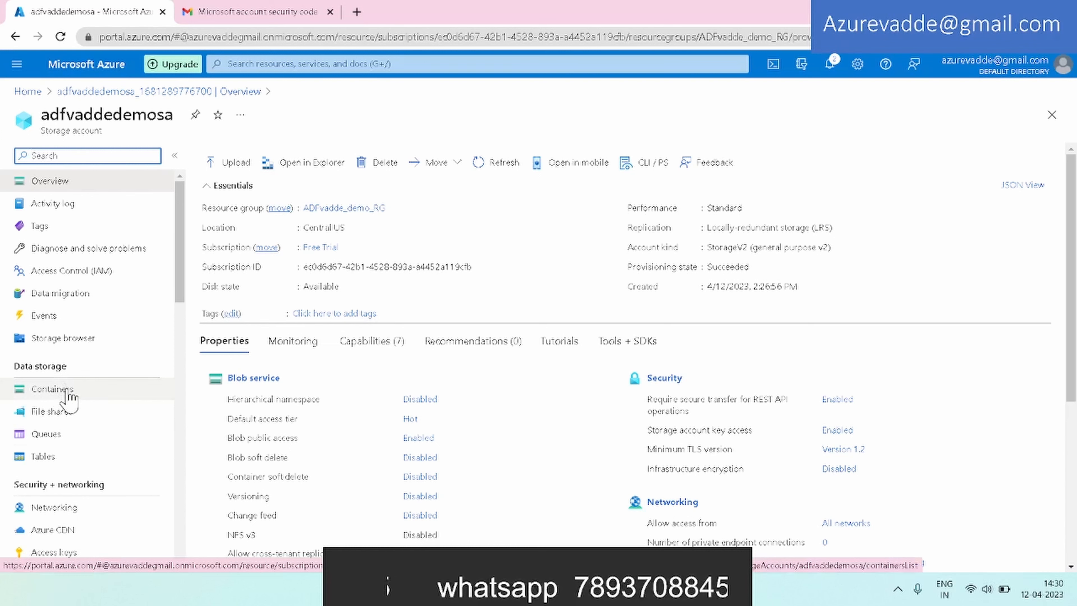
left_click(69, 400)
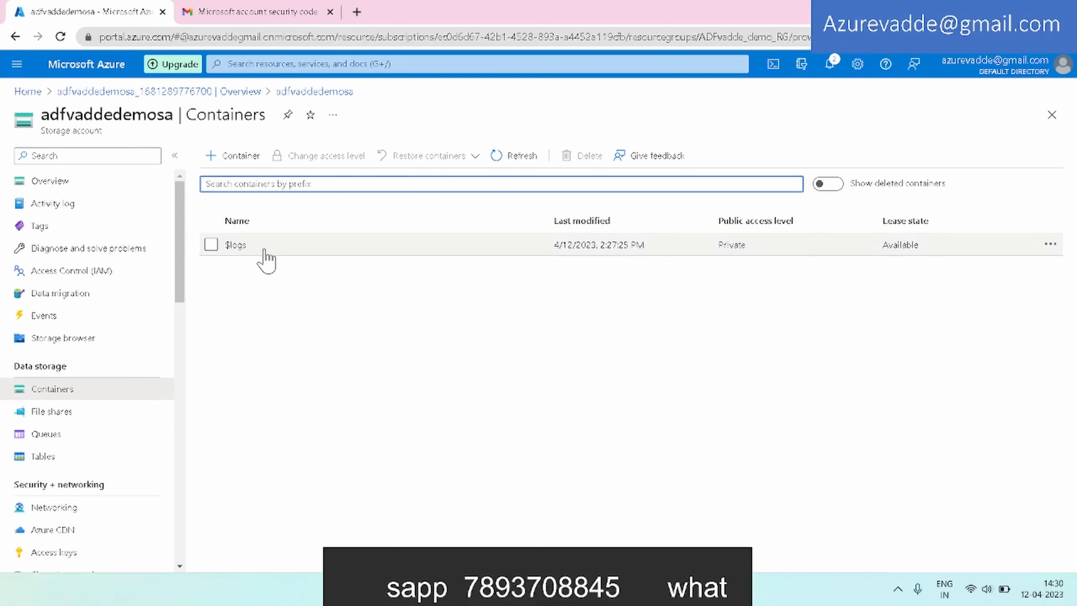
left_click(236, 157)
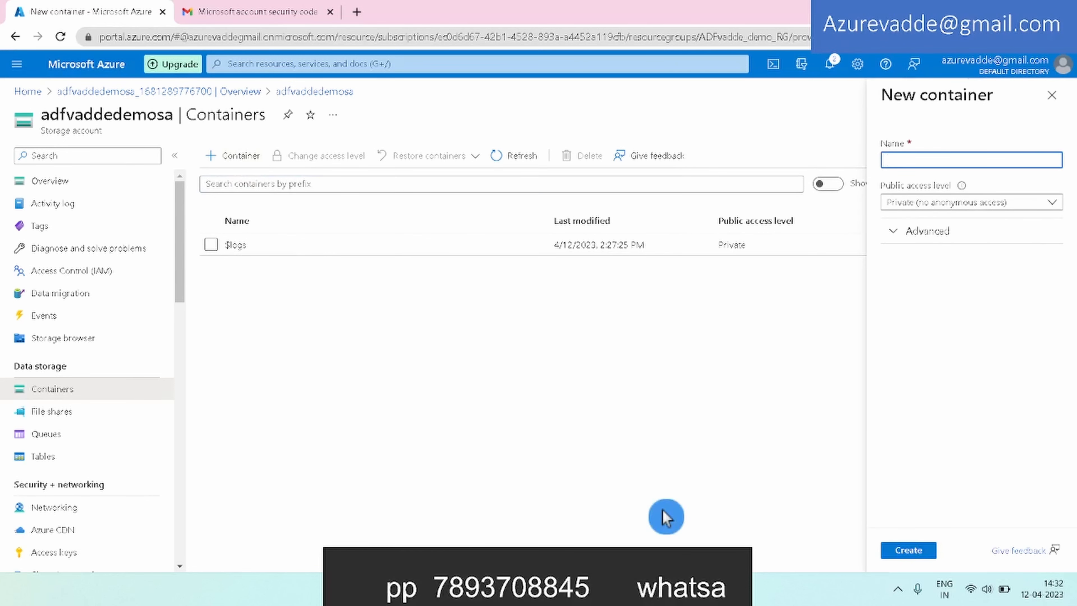
Write the Notepad note 'Containers are nothing but like folders in windows system', then minimize it.
key("super+r")
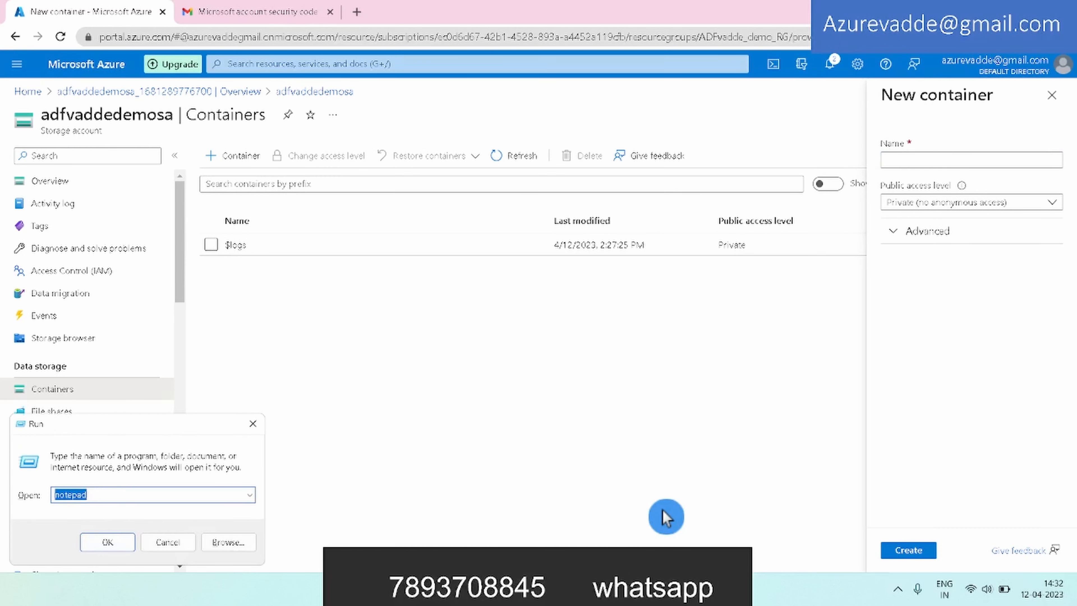
key("Return")
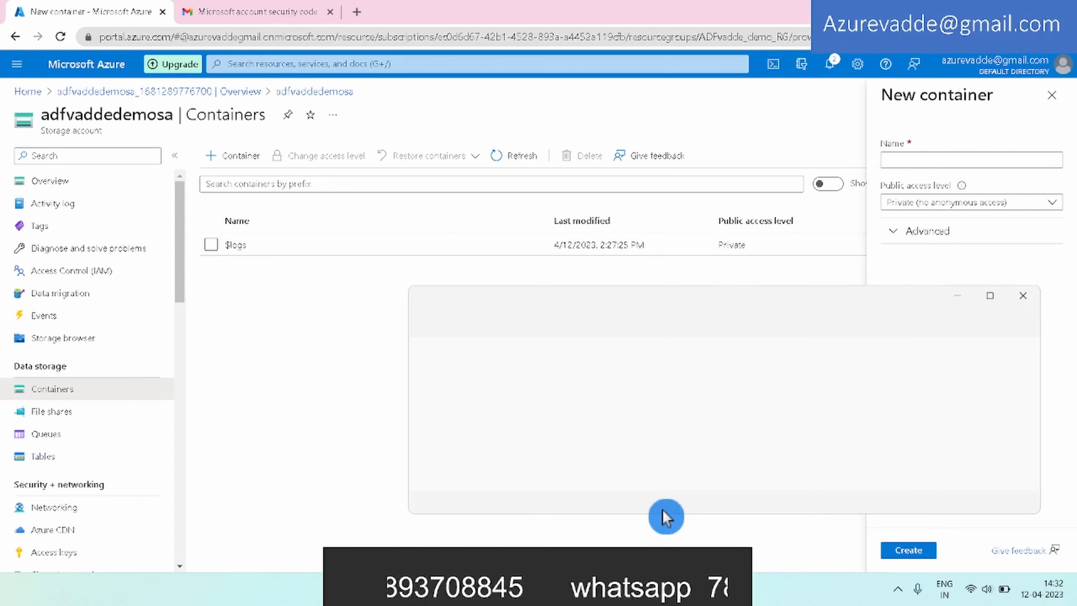
type("Con")
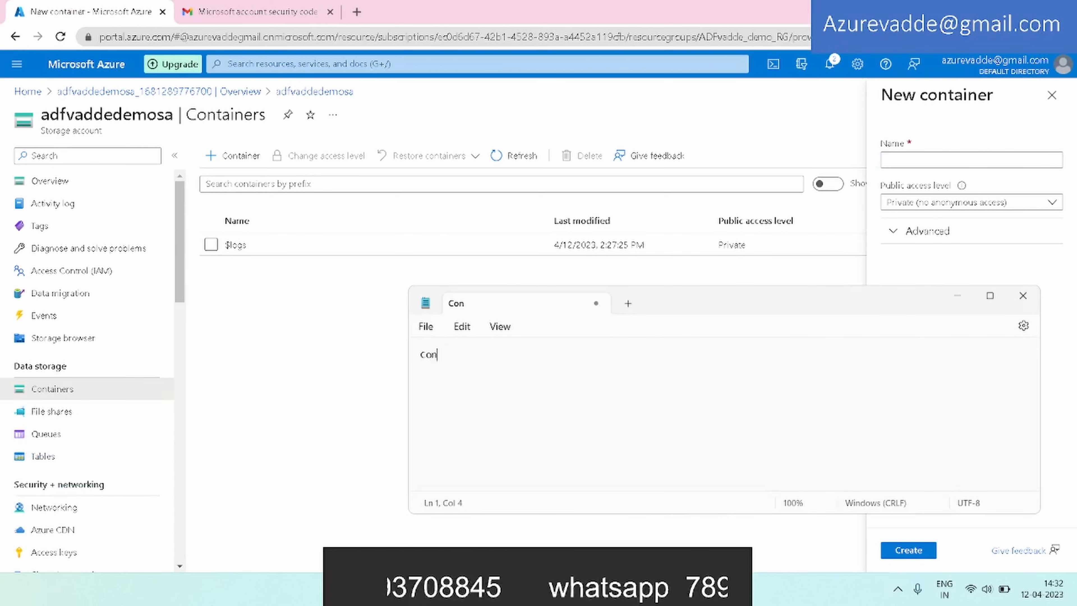
type("tainers are nothing but like folders in windows system")
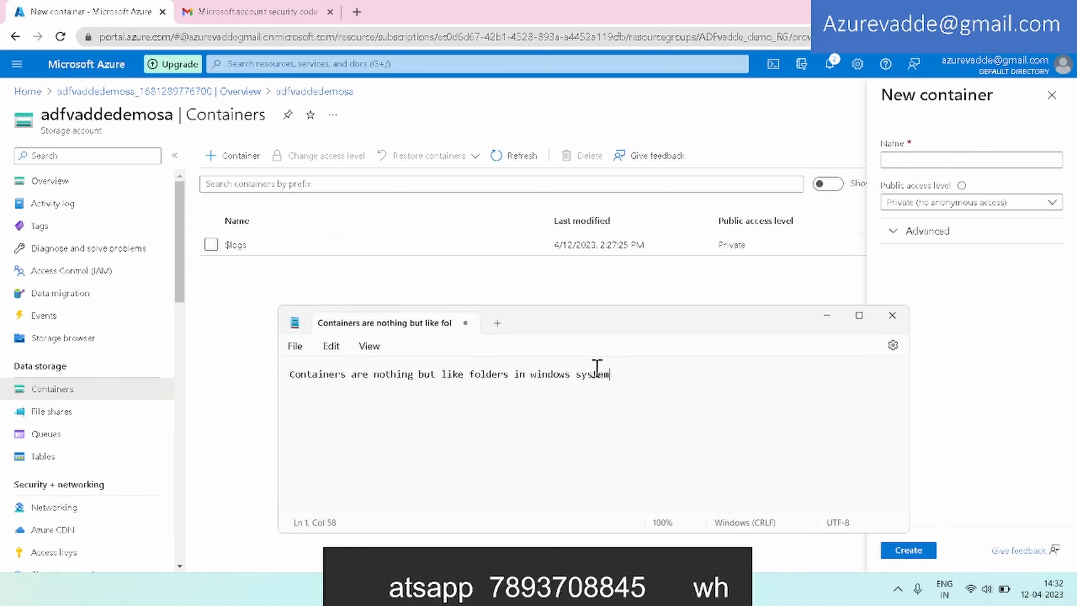
left_click(827, 316)
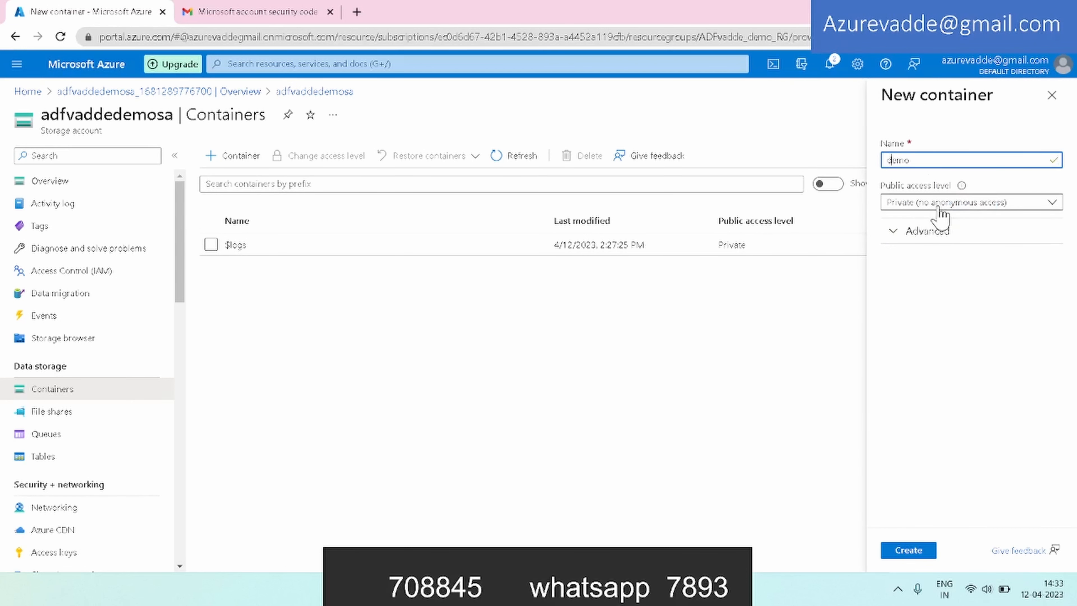
Create container 'demo' with the Private (no anonymous access) public access level.
left_click(952, 290)
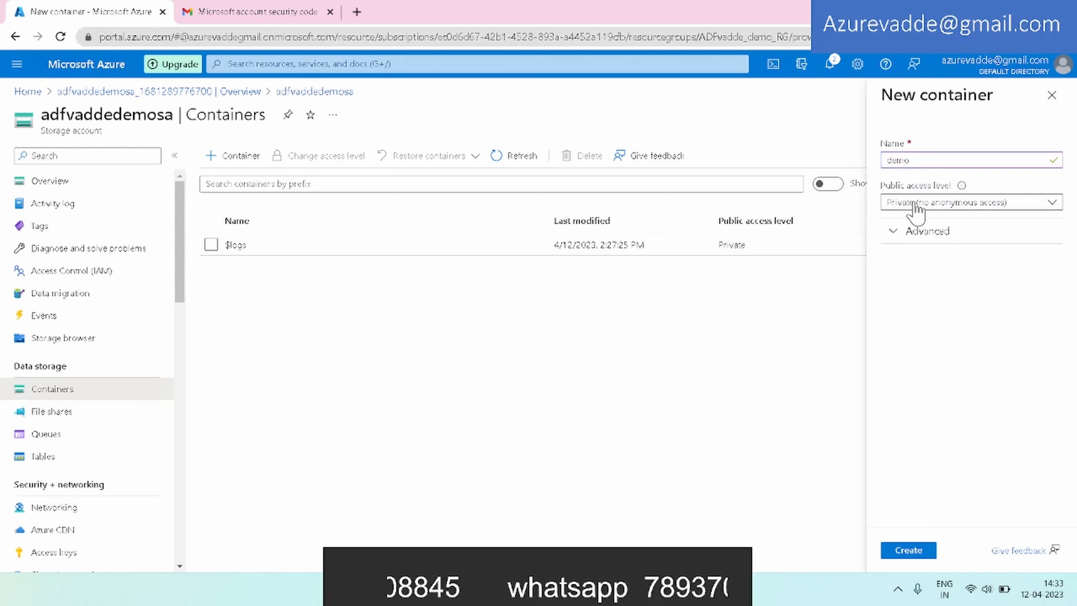
left_click(869, 217)
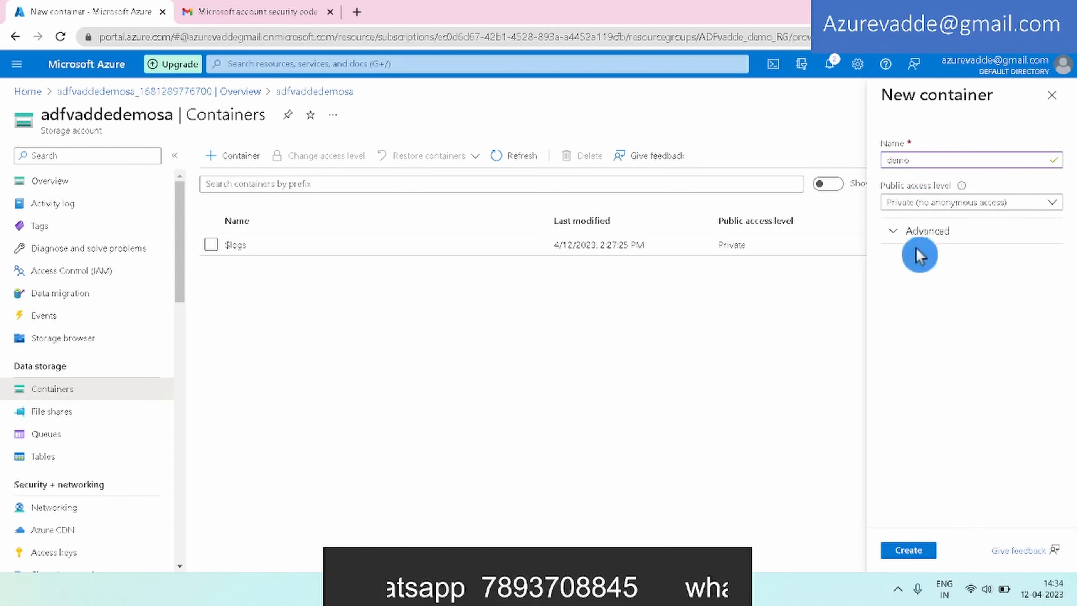
left_click(929, 204)
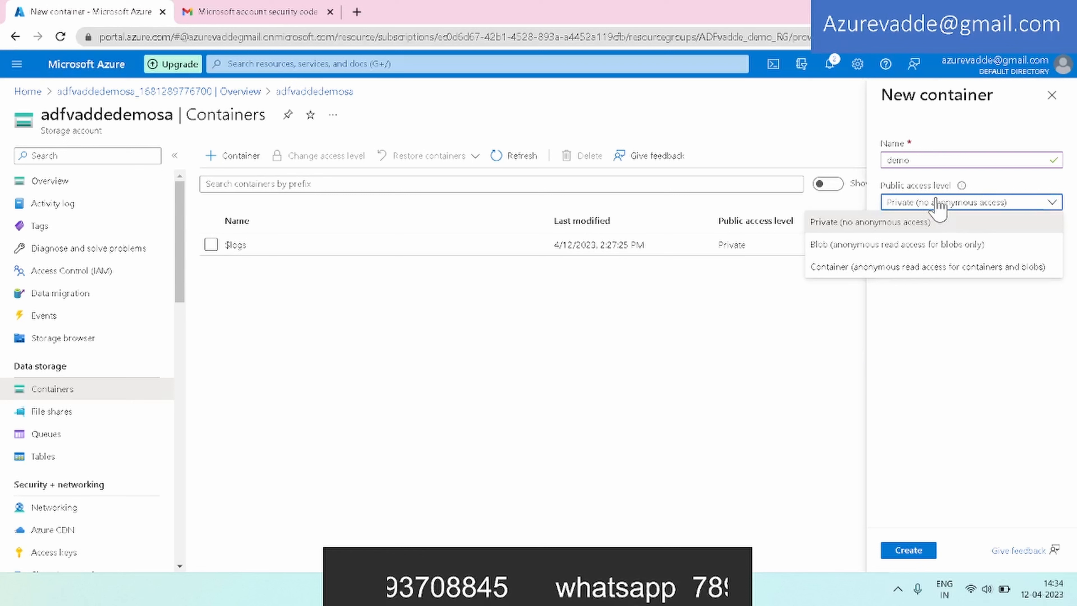
left_click(913, 221)
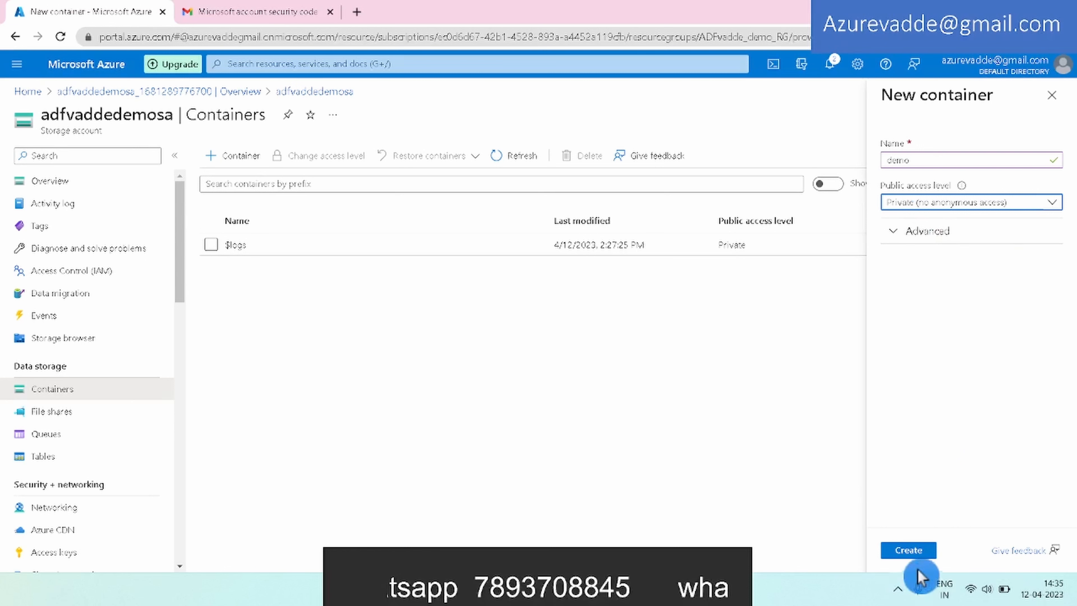
left_click(908, 551)
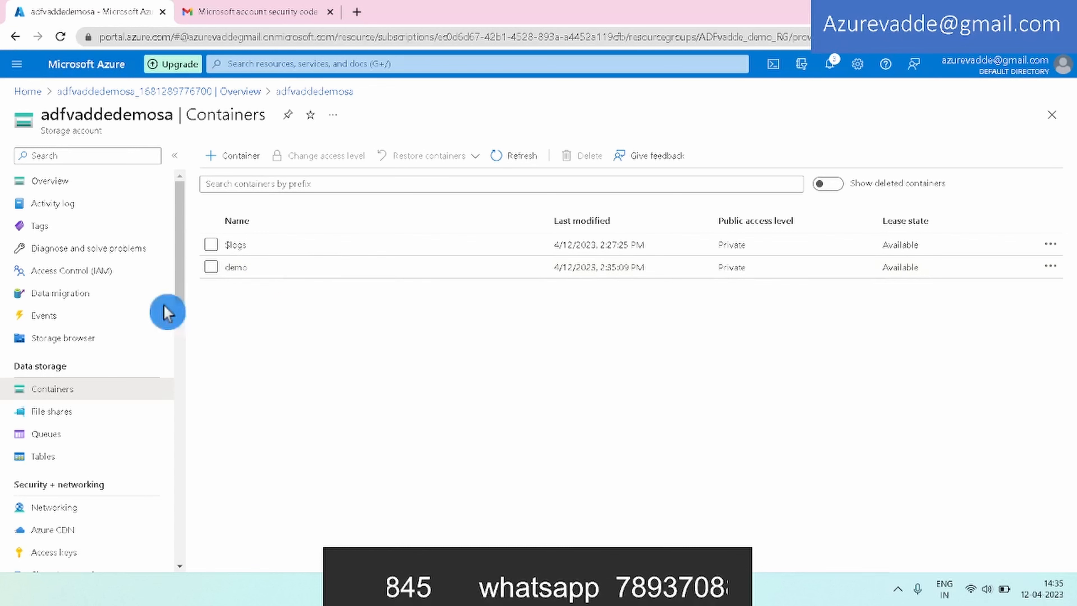
Open the demo container and browse for a file to upload from Upload blob.
left_click(237, 269)
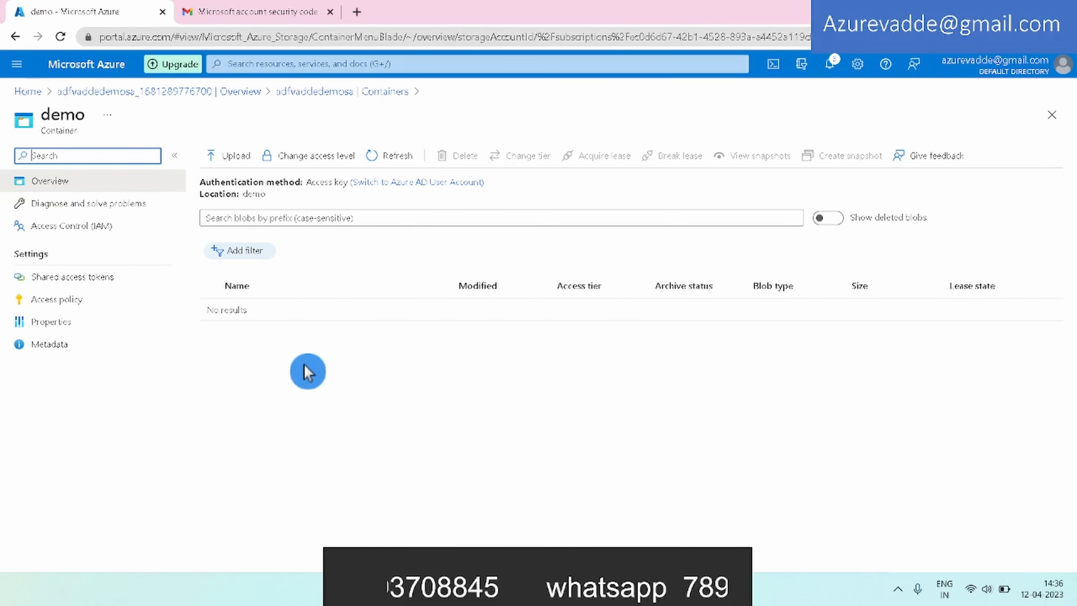
left_click(232, 157)
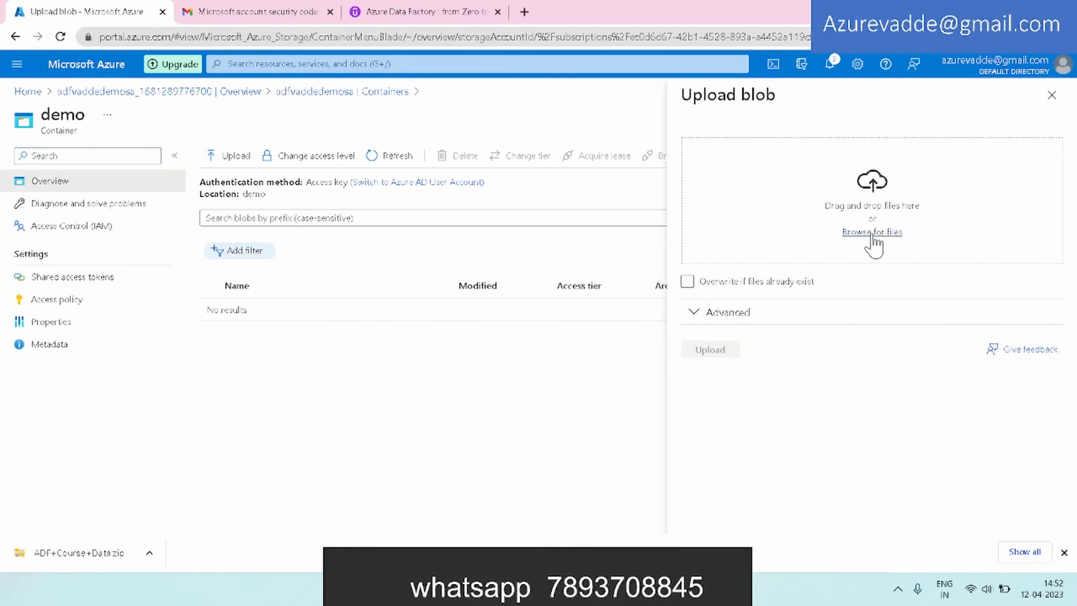
left_click(869, 236)
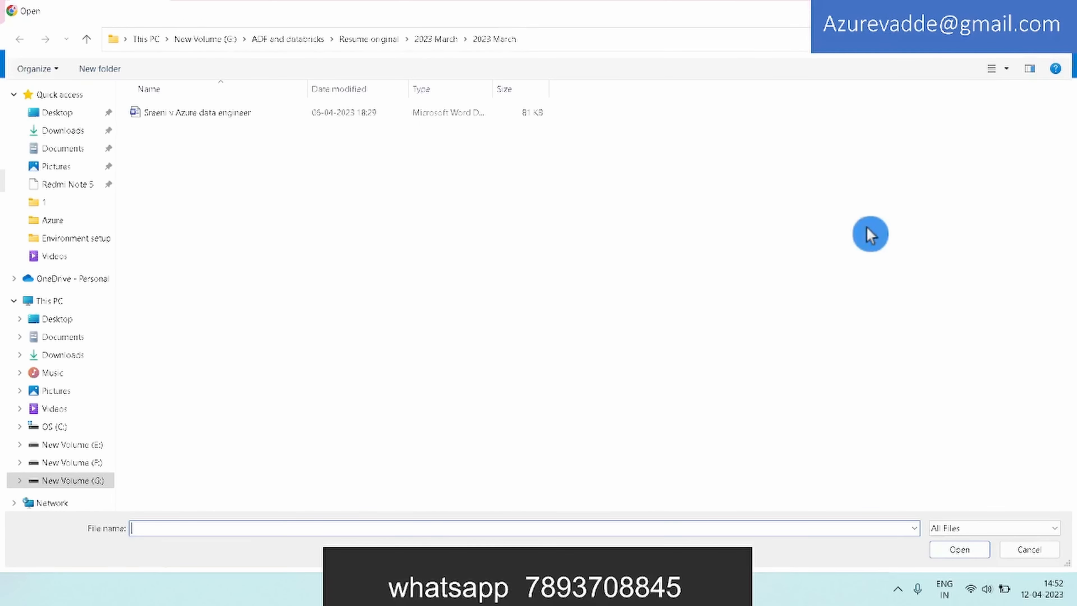
Choose VSRProducts.csv from G:\ADF Course Data as the file to upload.
left_click(85, 481)
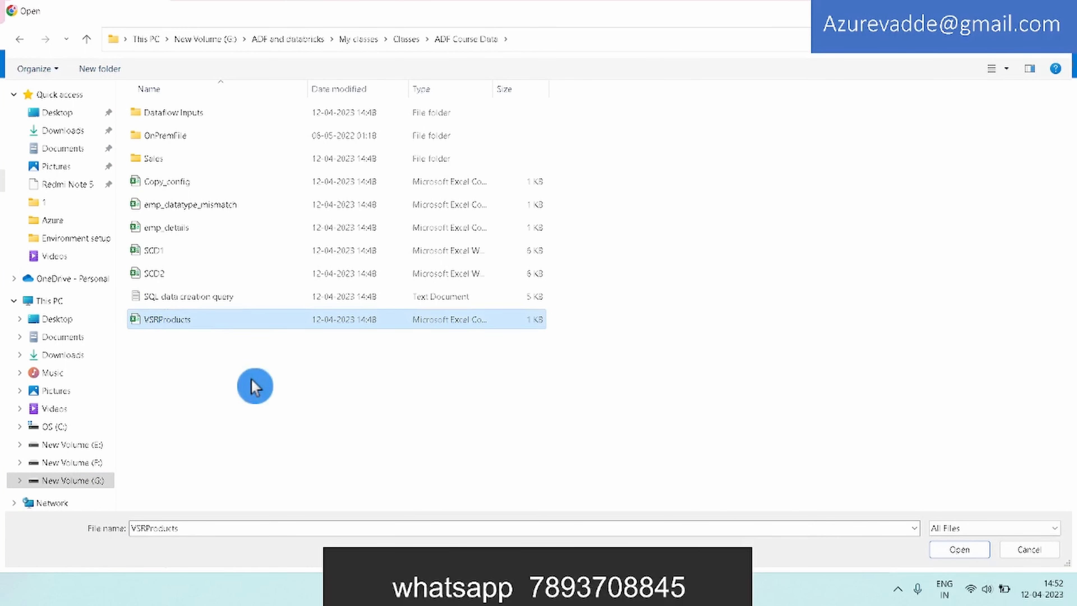
left_click(967, 551)
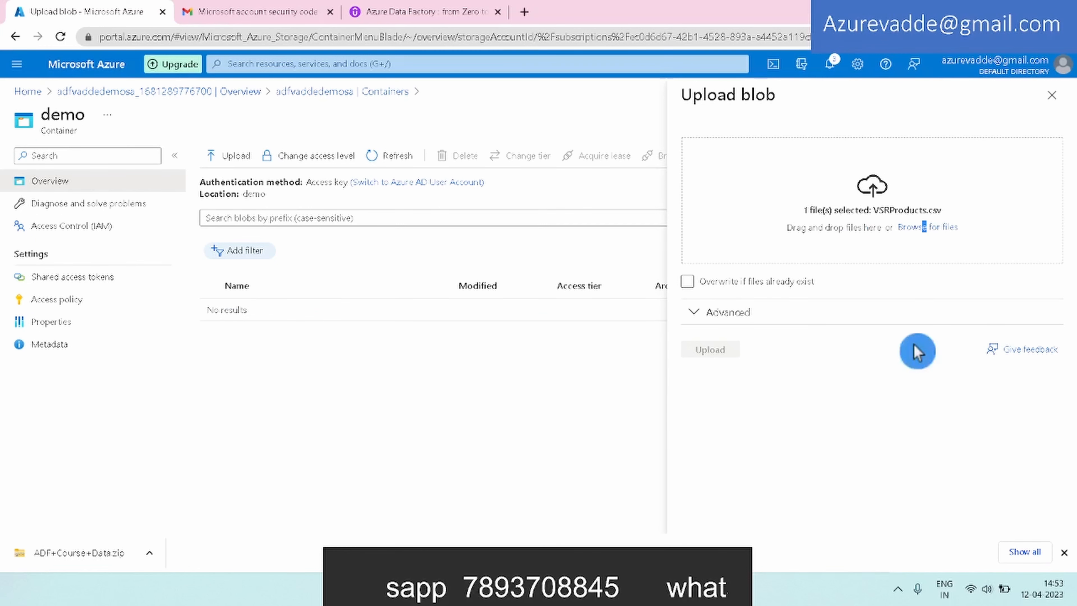
Upload VSRProducts.csv to the demo container, then dismiss the notification and close the panel.
left_click(713, 350)
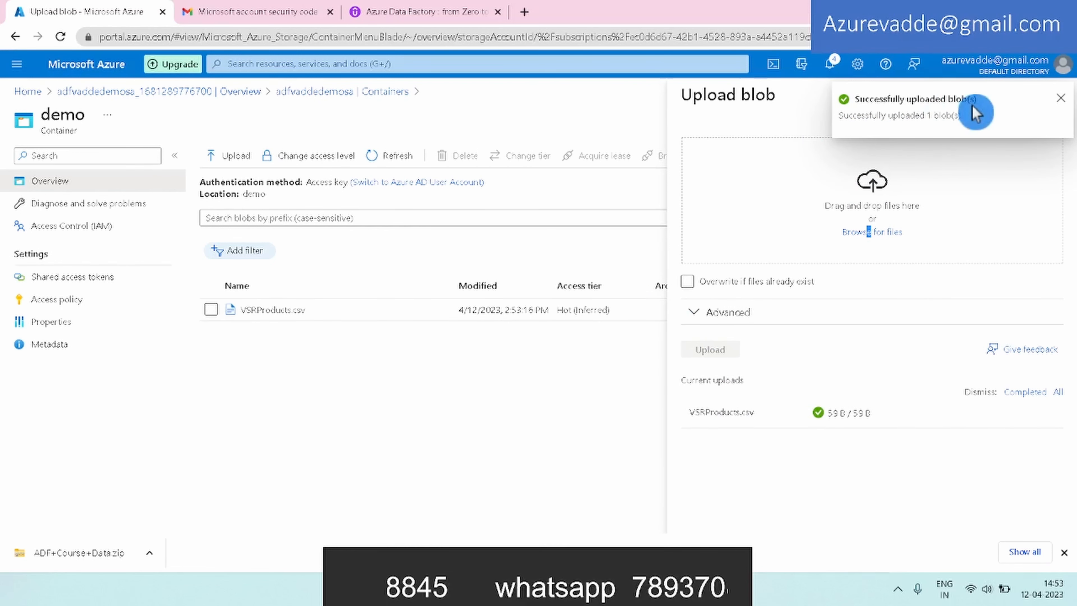
left_click(1058, 99)
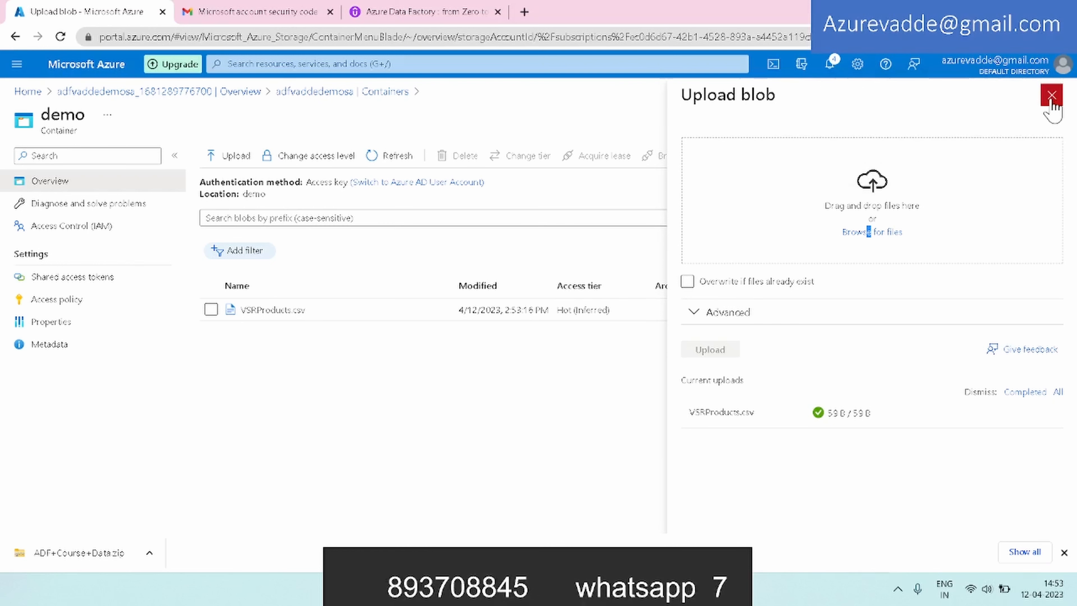
left_click(1050, 97)
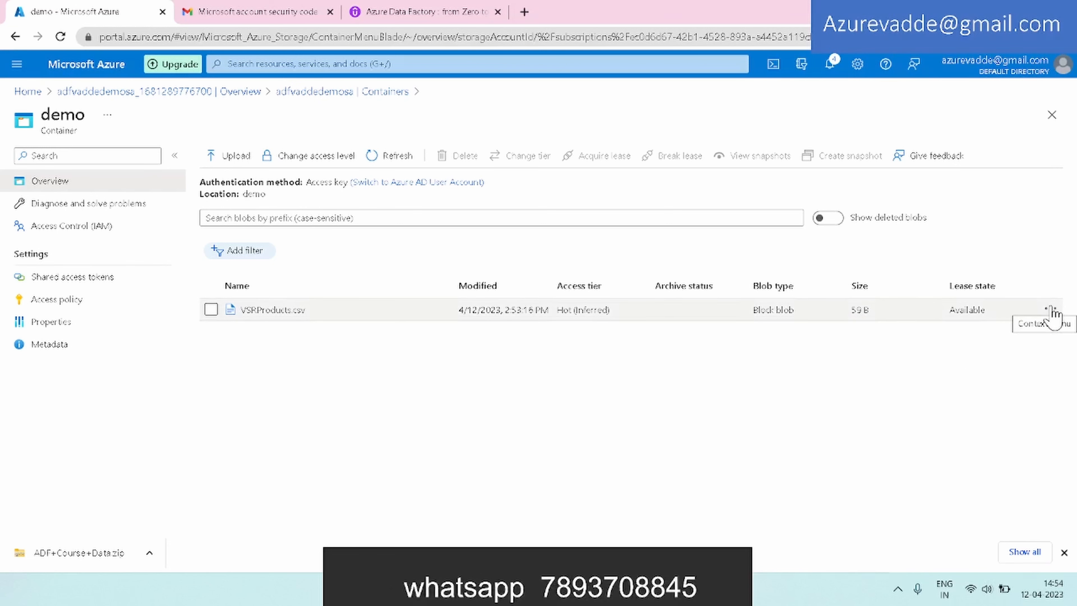
left_click(1050, 318)
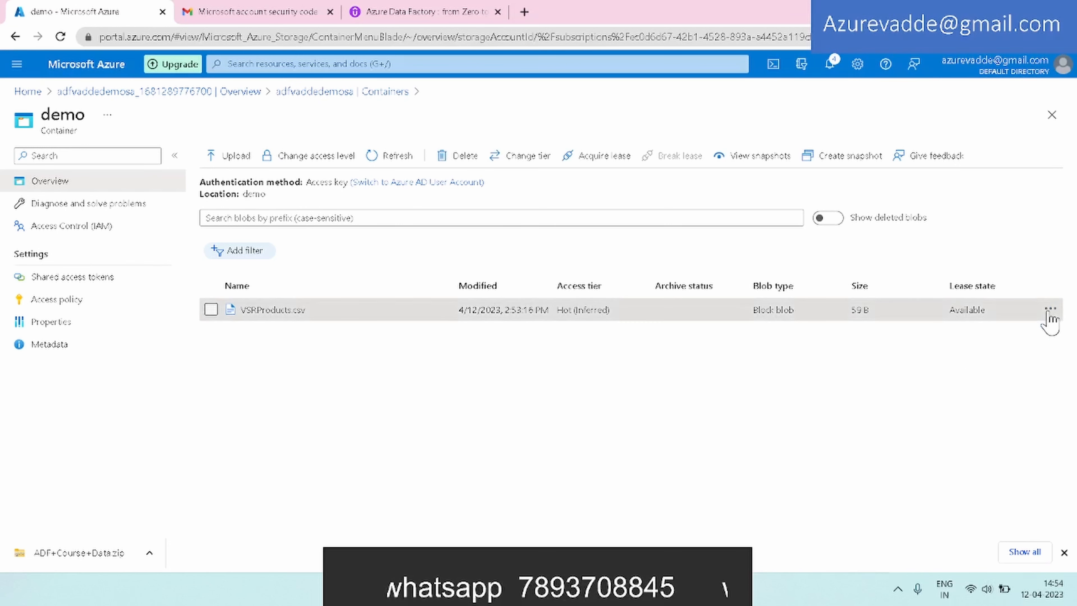
left_click(1049, 314)
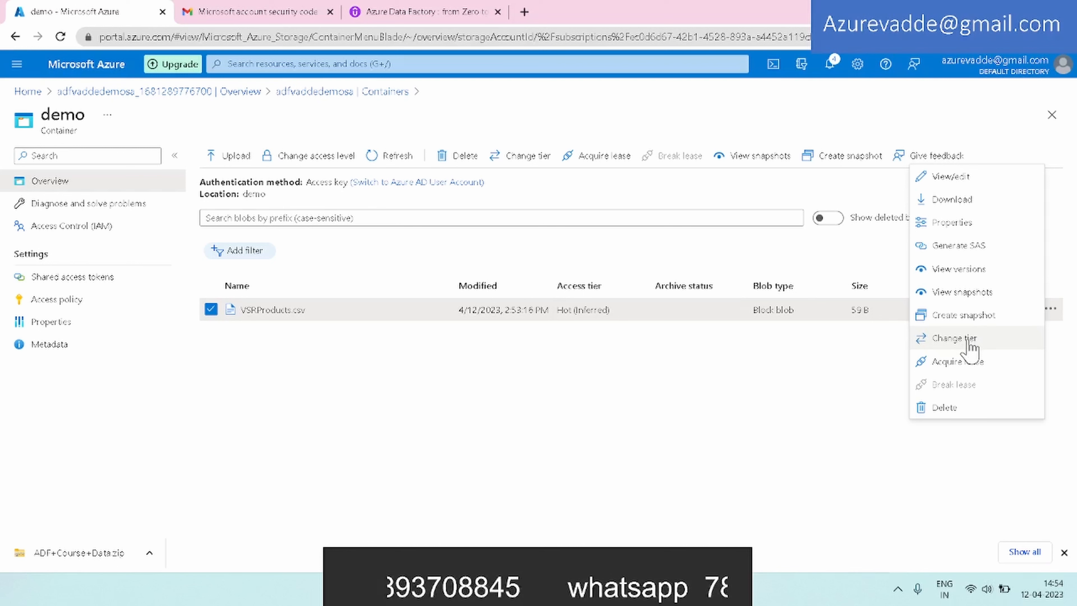
left_click(942, 181)
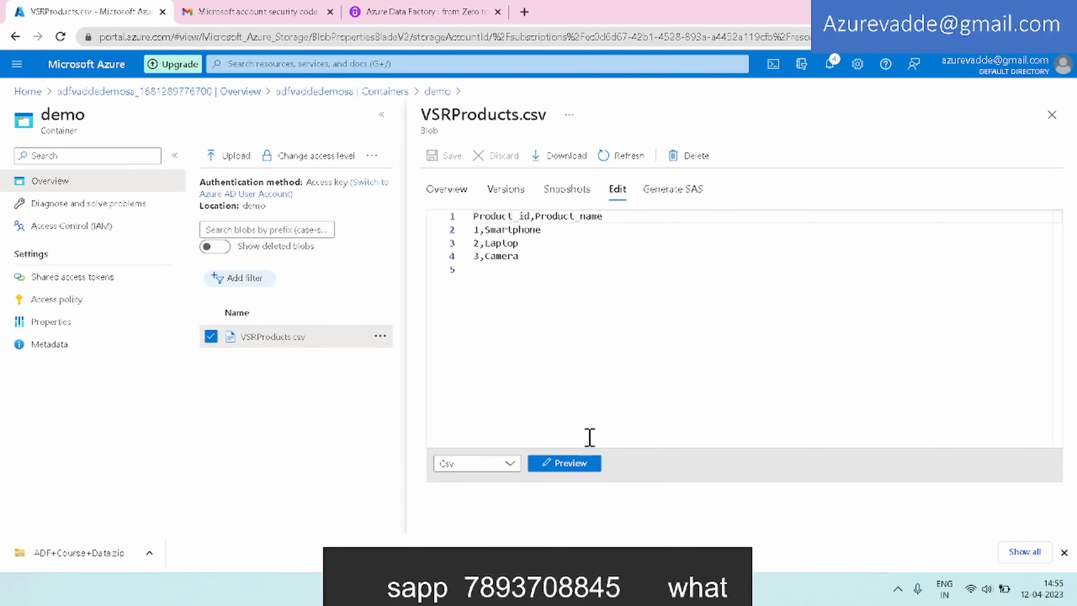
left_click(566, 464)
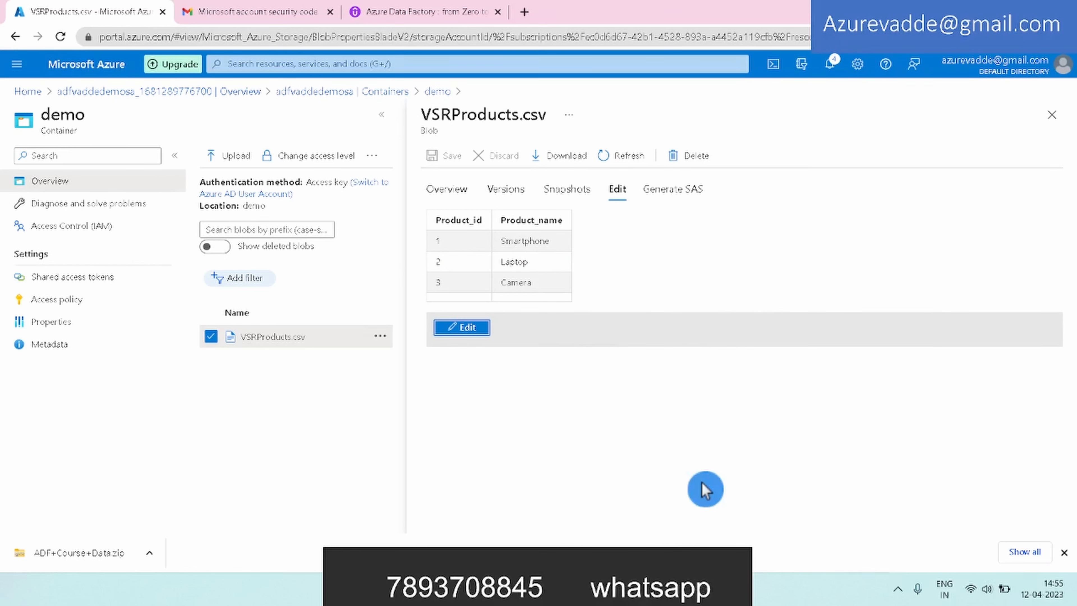
left_click(1051, 115)
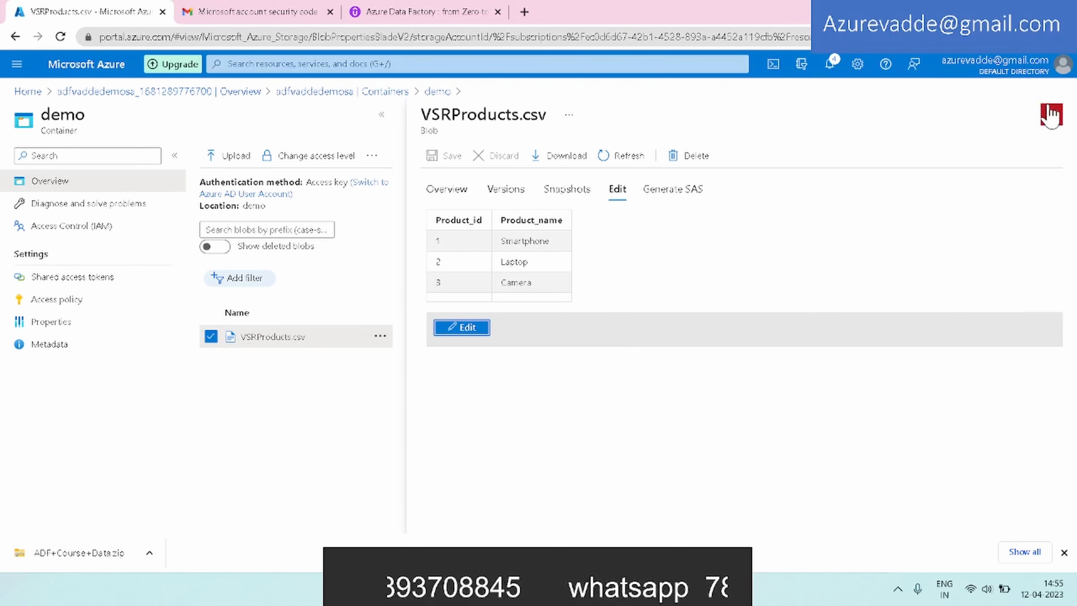
left_click(1051, 113)
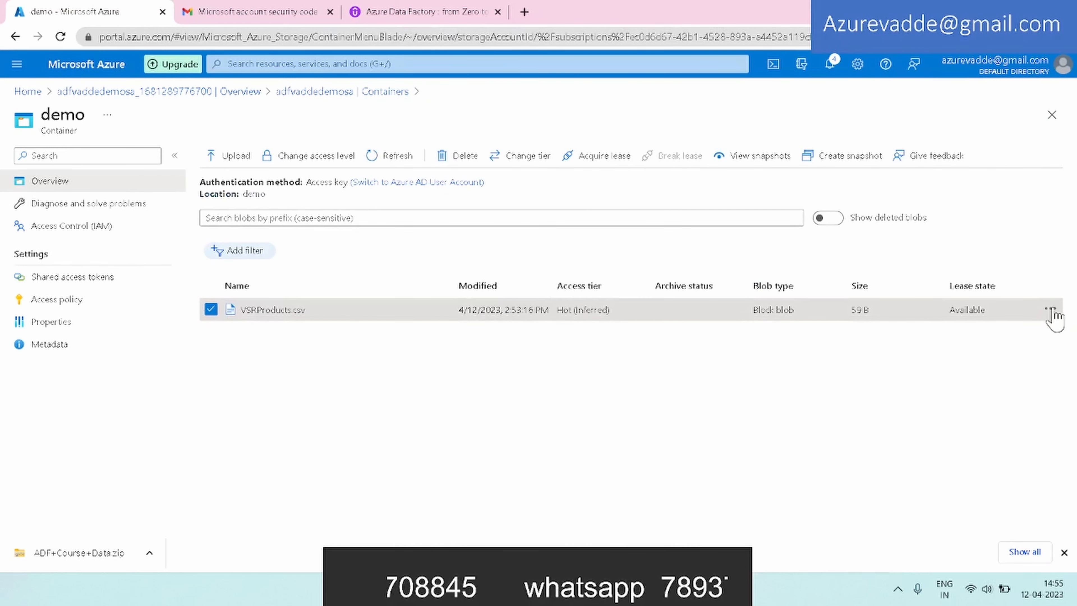
Copy the VSRProducts.csv blob URL from its Properties and switch to the Notepad notes.
left_click(1051, 311)
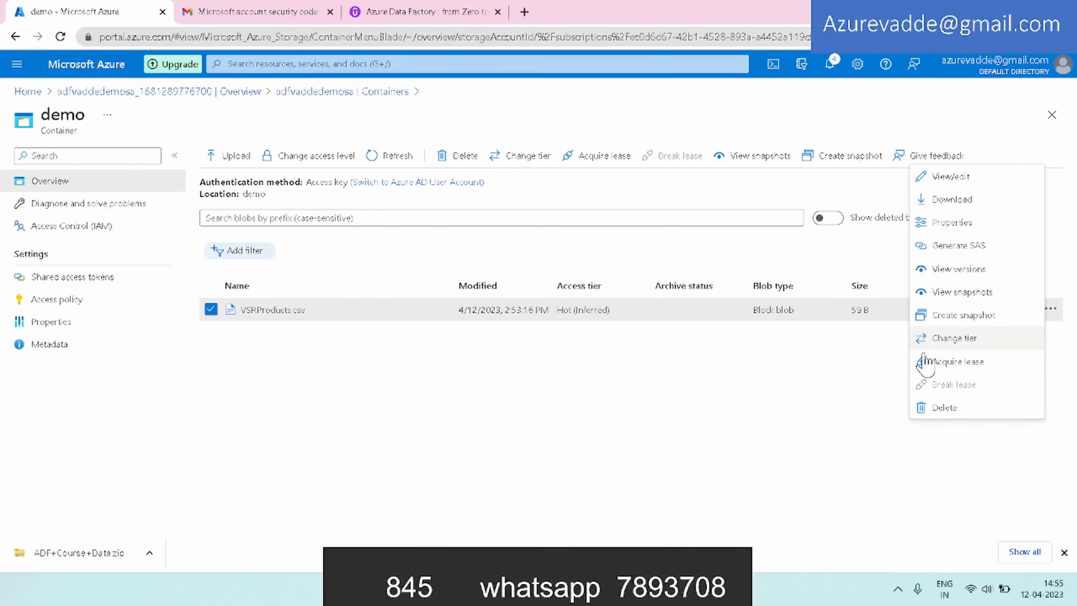
left_click(731, 444)
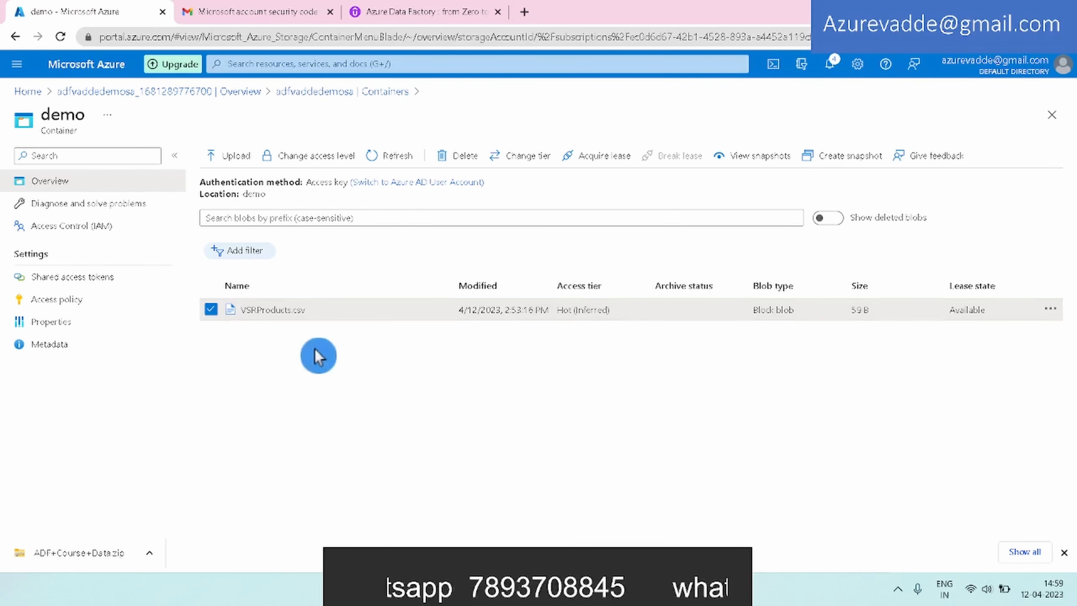
left_click(1051, 309)
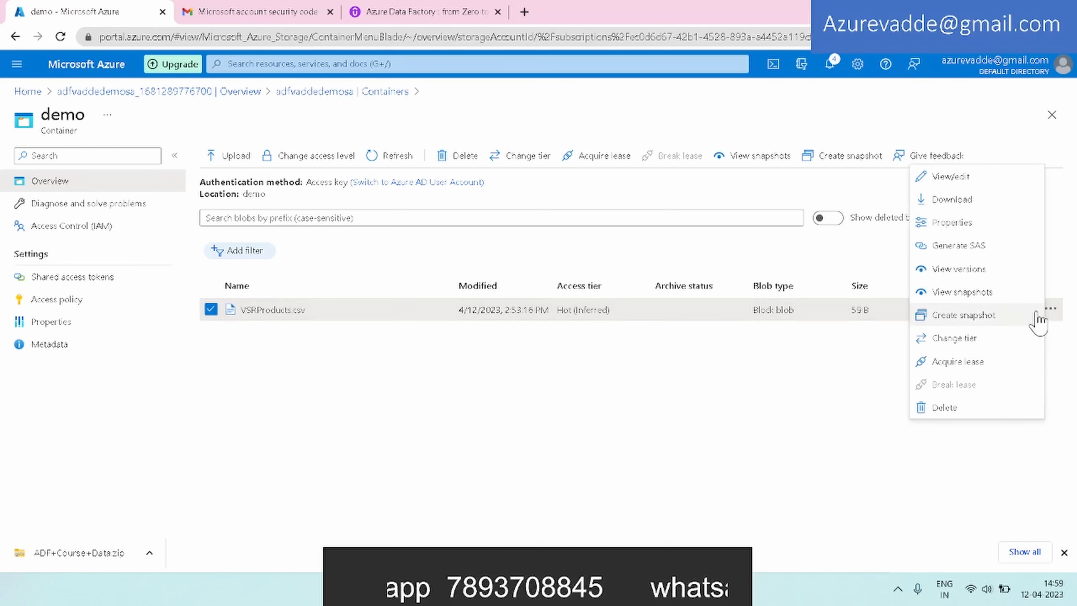
left_click(951, 223)
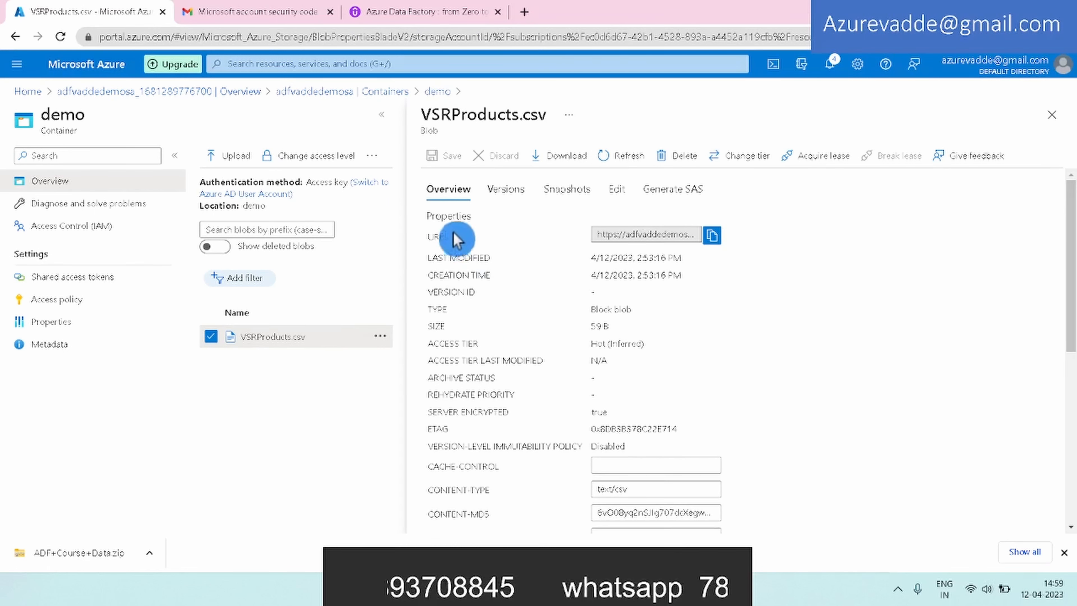
left_click(713, 239)
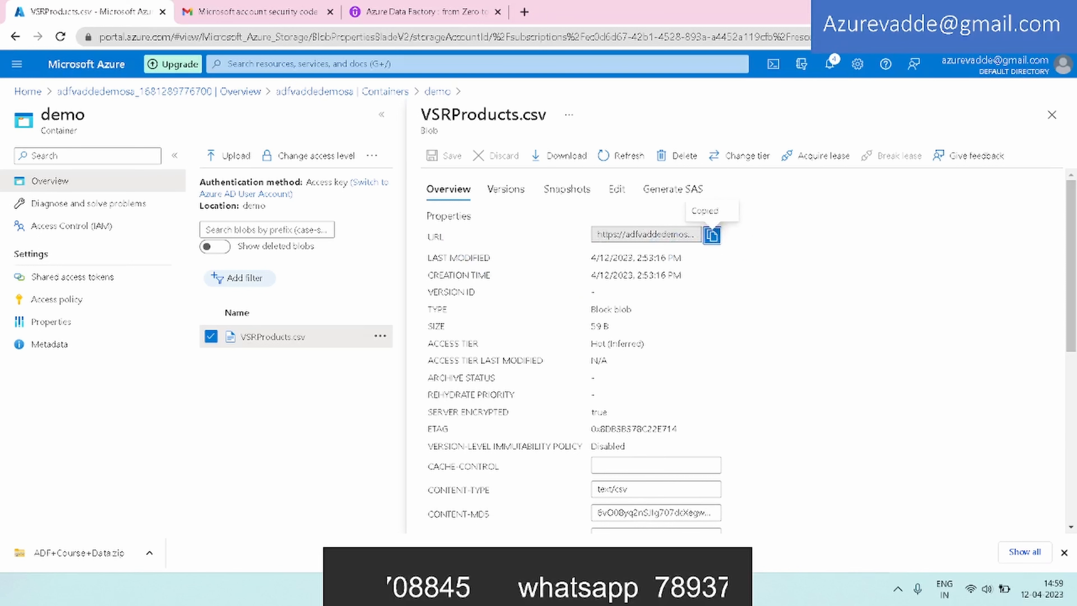
left_click(632, 509)
Paste the blob URL into the notes and highlight its account name, endpoint and container parts.
left_click(482, 421)
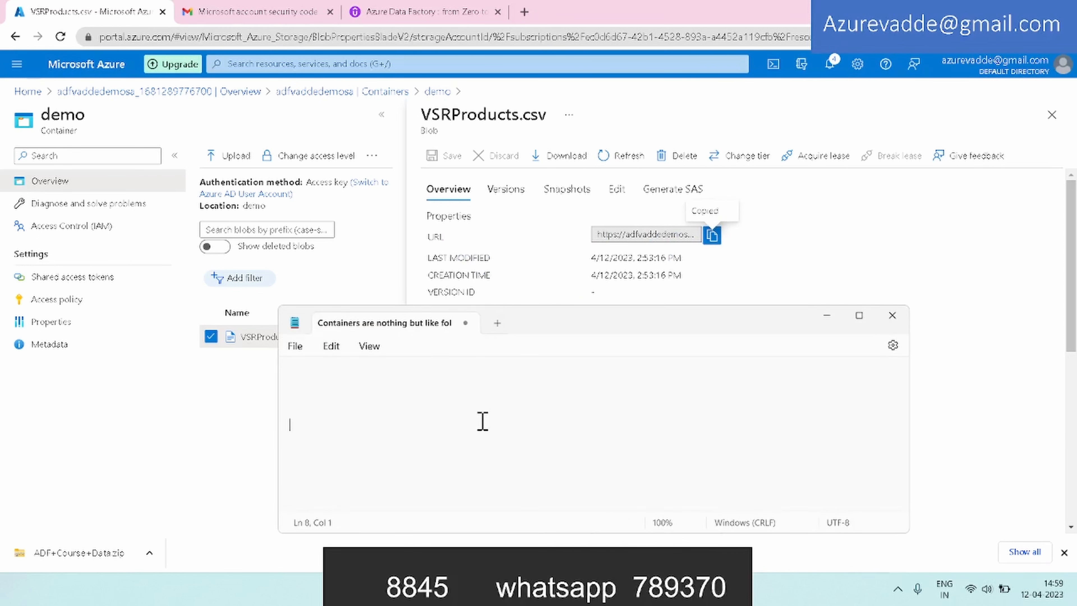
key("ctrl+v")
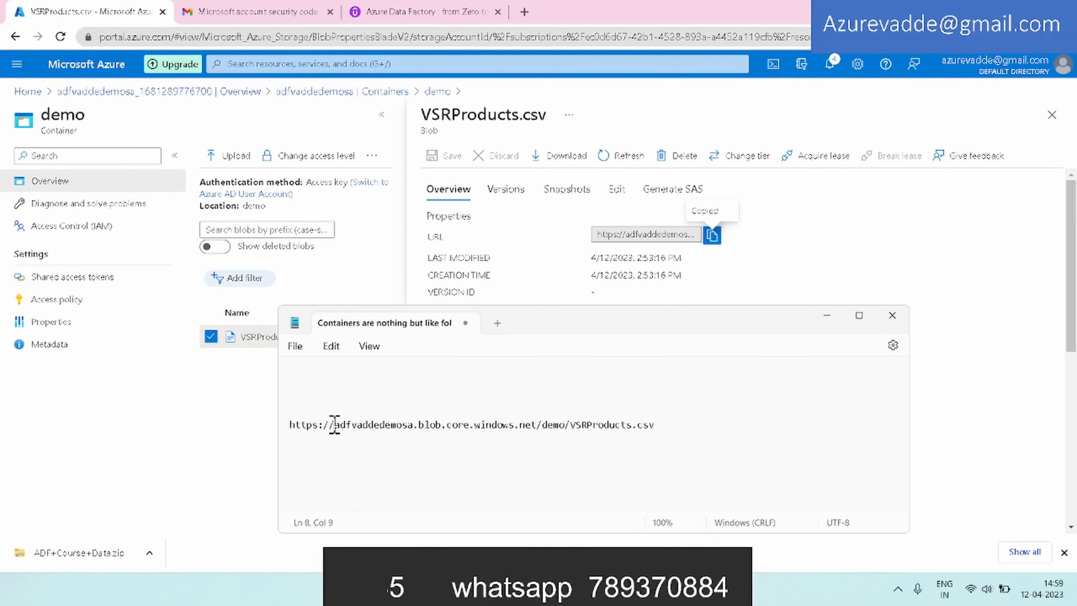
left_click_drag(336, 424, 416, 426)
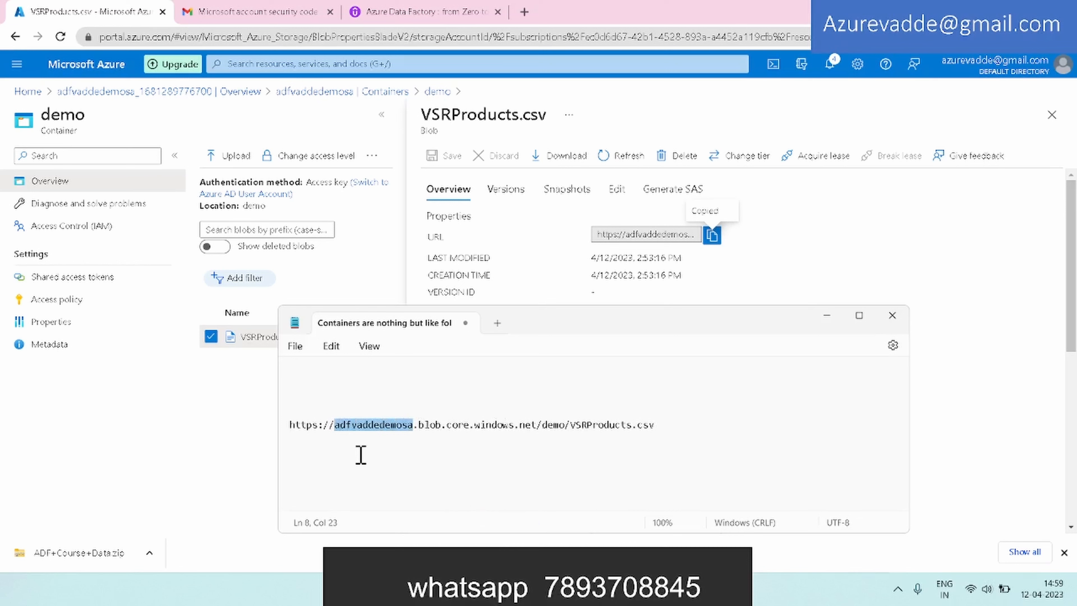
left_click(432, 442)
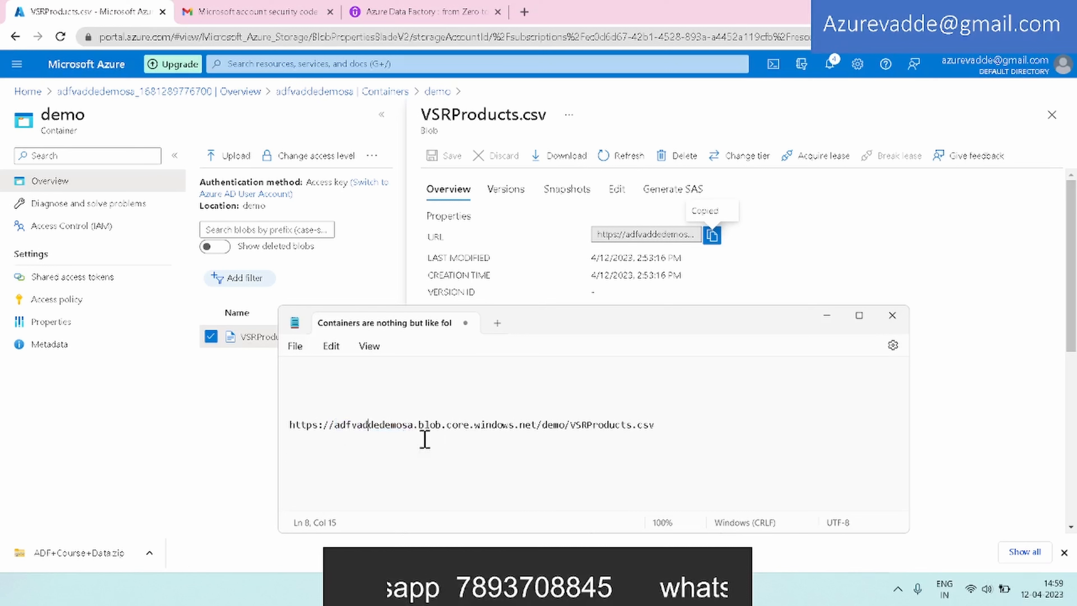
left_click(383, 424)
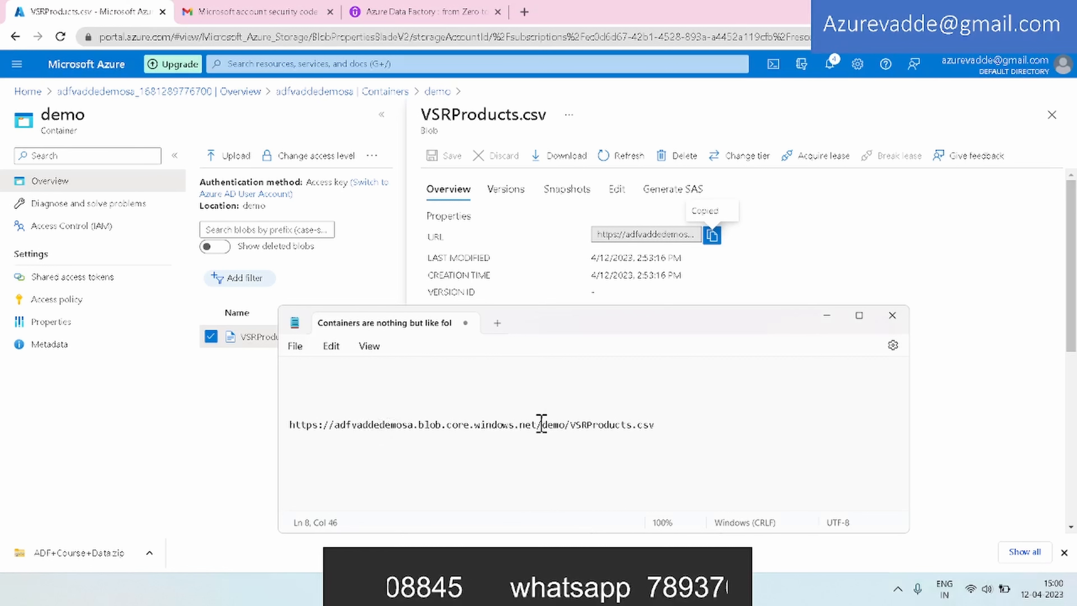
left_click_drag(541, 424, 287, 412)
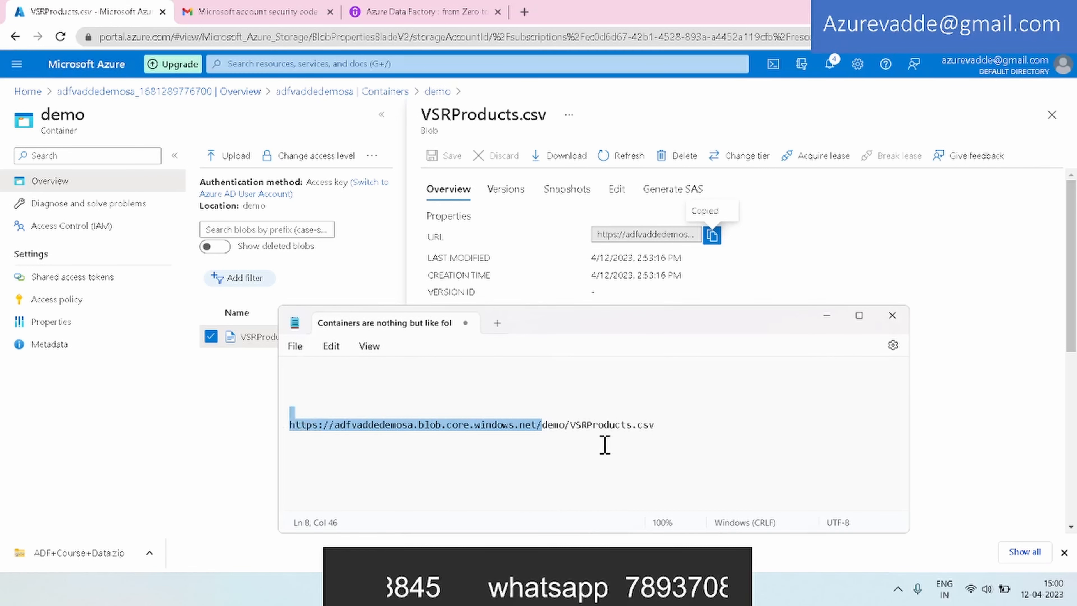
double_click(555, 424)
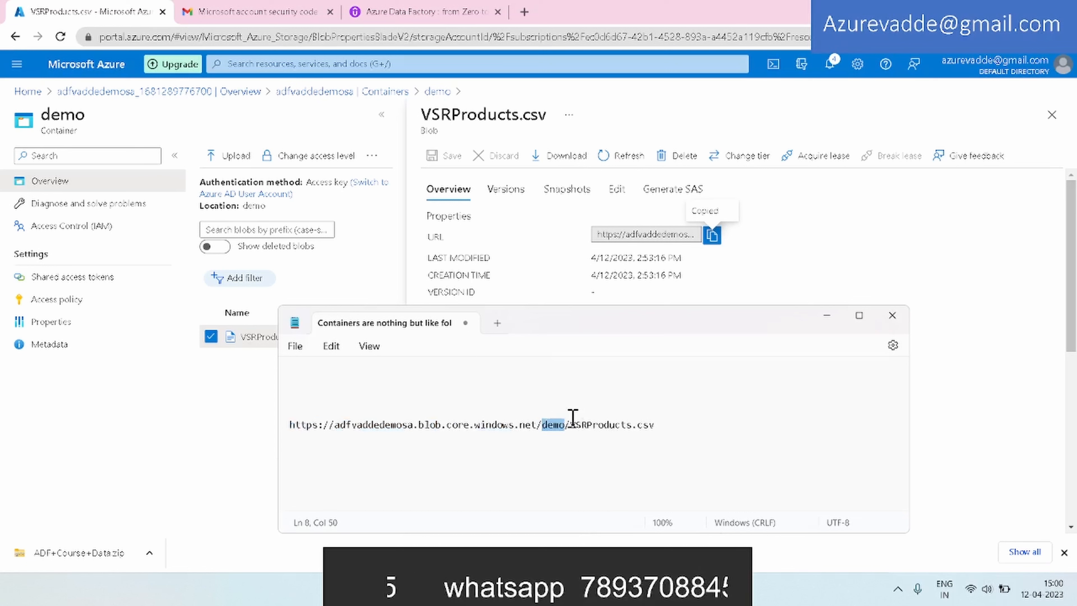
left_click_drag(572, 417, 679, 424)
left_click(611, 485)
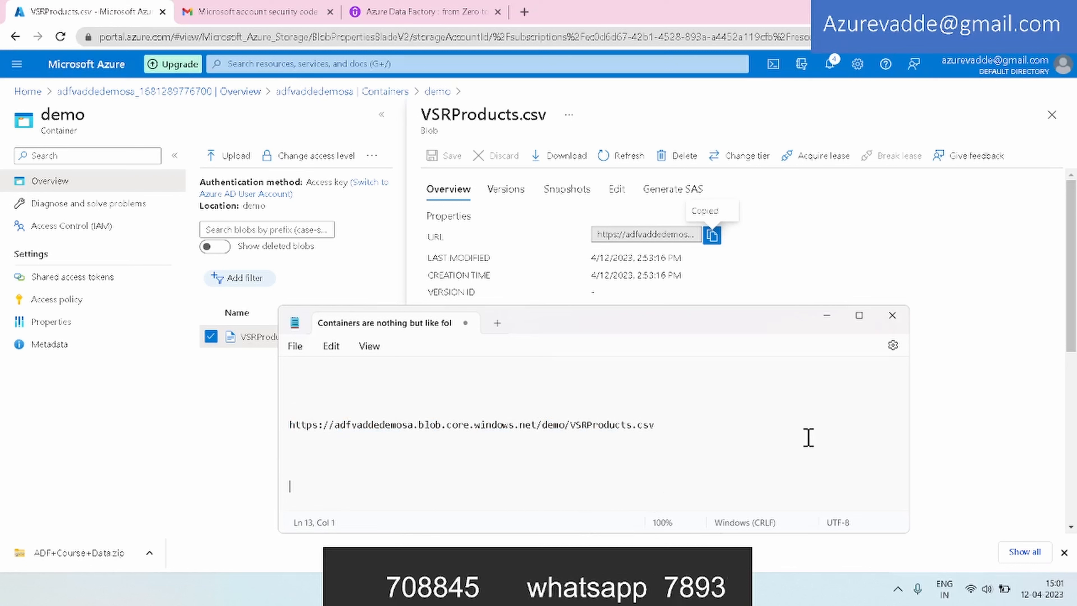
left_click(589, 475)
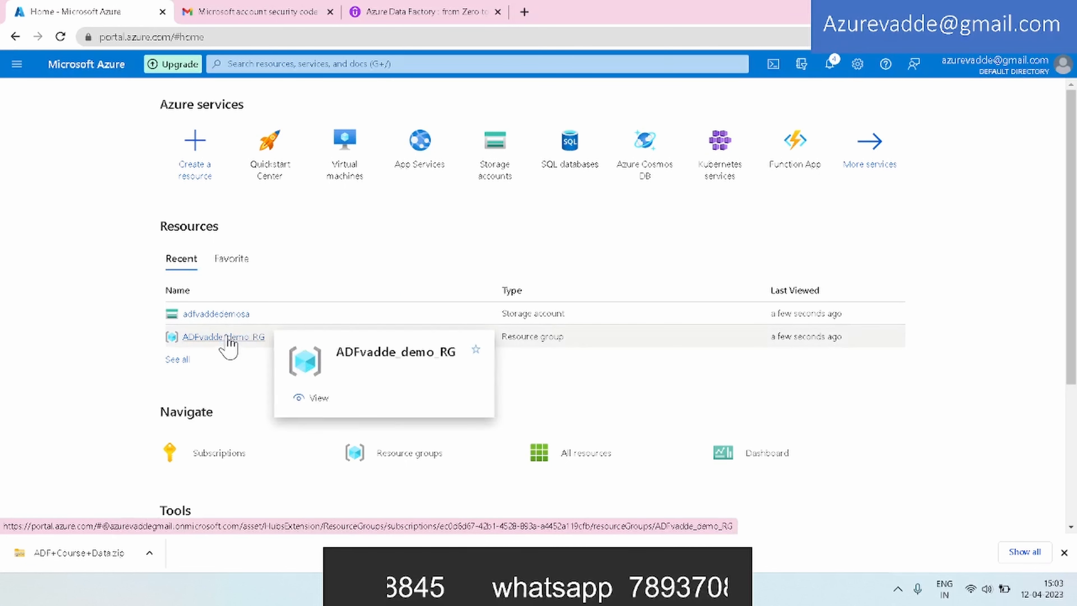
Open the adfvaddedemosa storage account through the ADFvadde_demo_RG resource group.
left_click(17, 65)
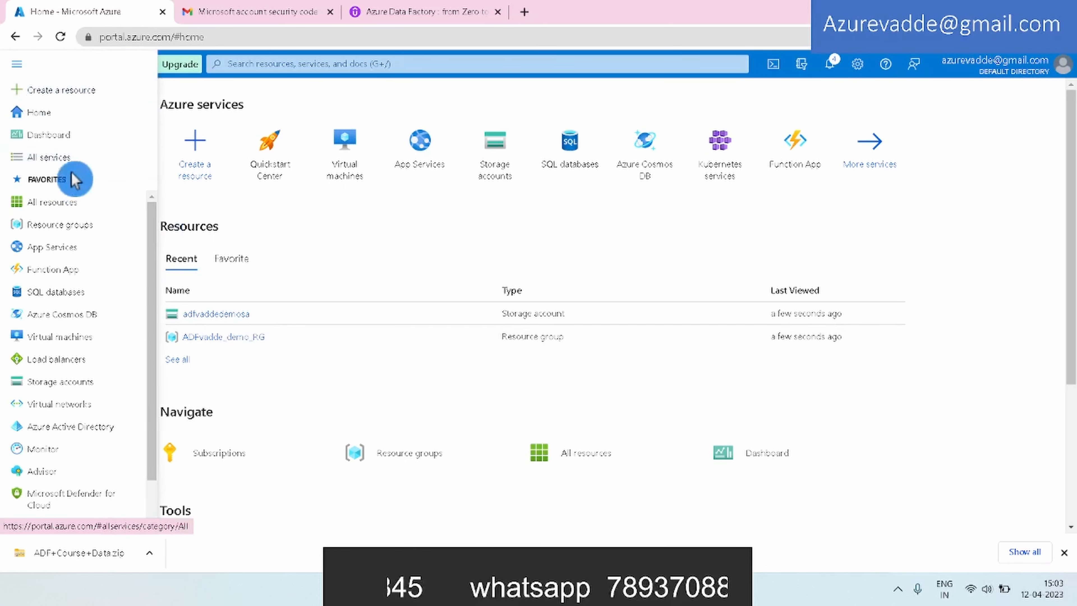
left_click(104, 234)
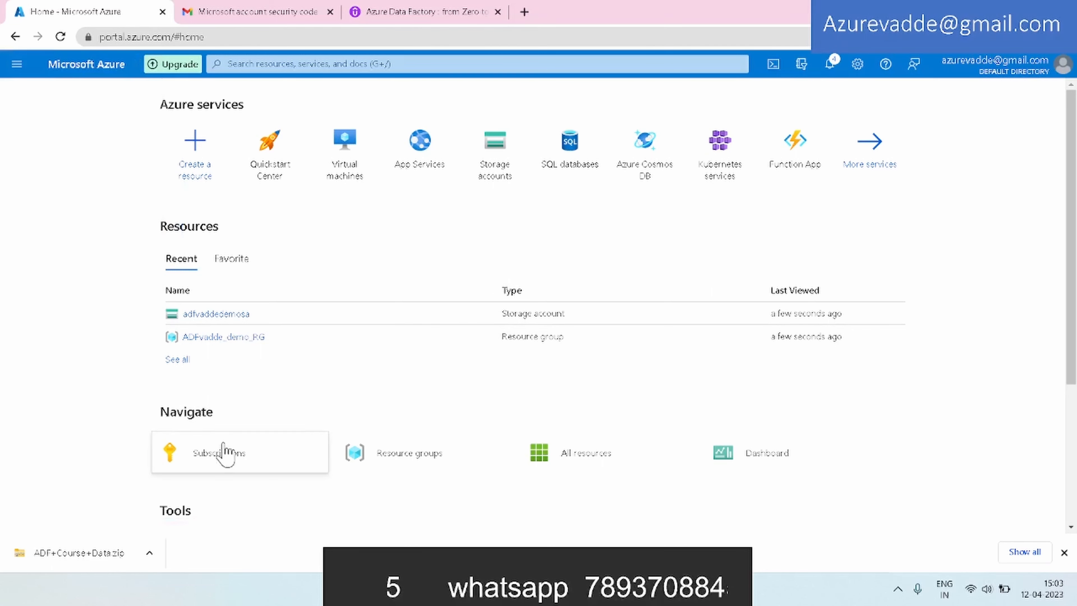
left_click(239, 341)
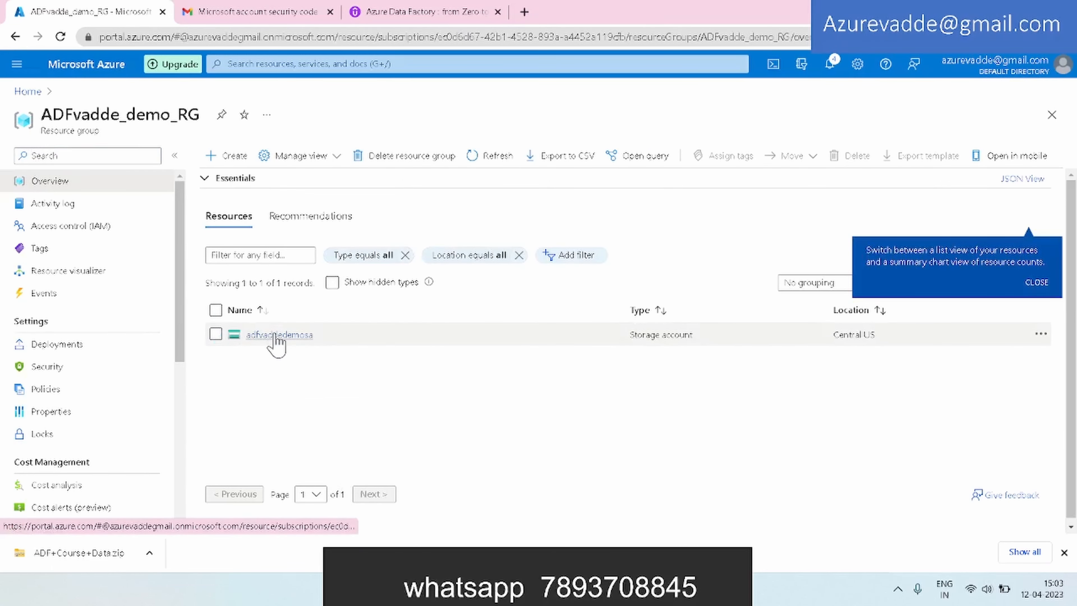
mouse_move(277, 337)
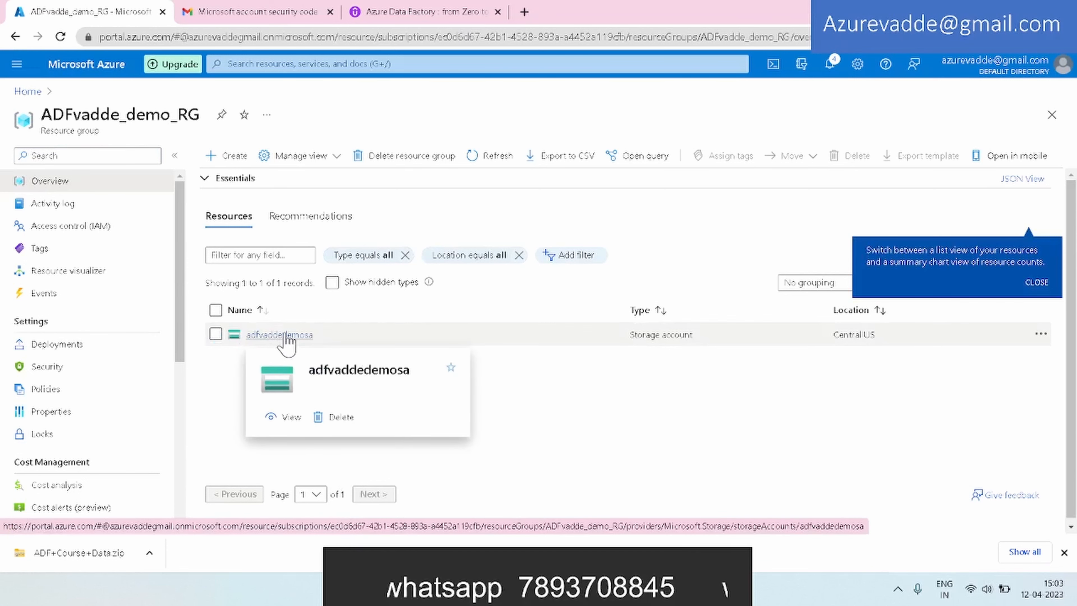
left_click(285, 335)
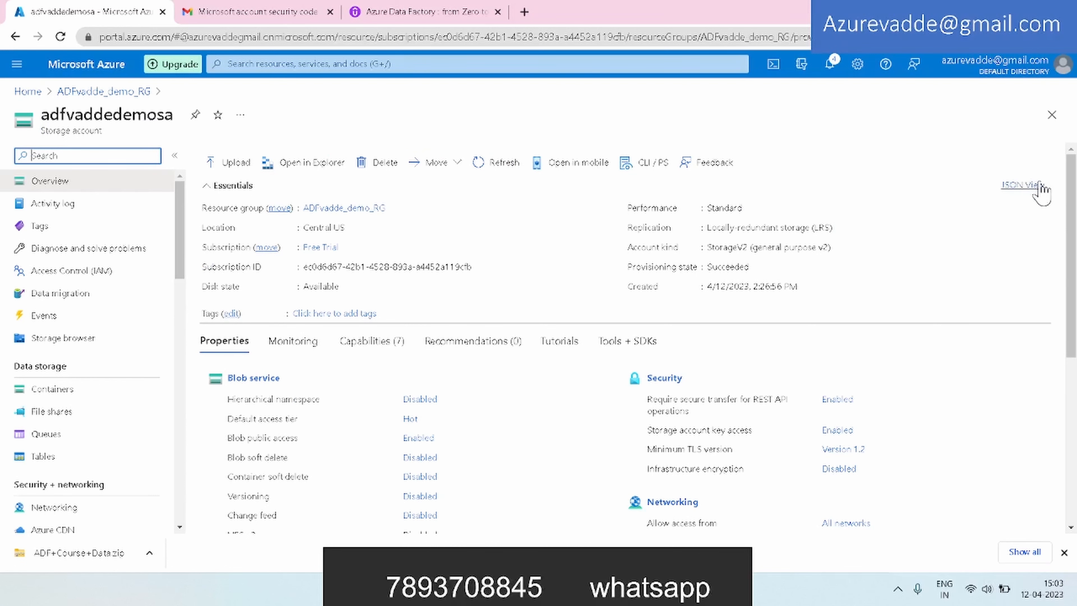
Copy the blob line of primaryEndpoints from adfvaddedemosa's Resource JSON and return to the notes.
left_click(1021, 186)
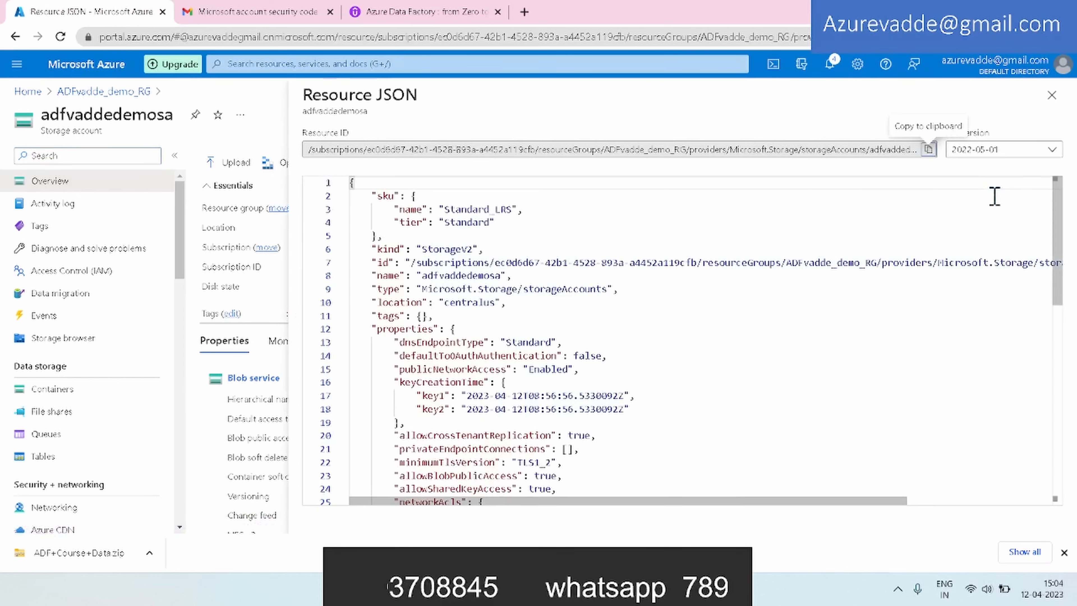
scroll(620, 320, "down", 8)
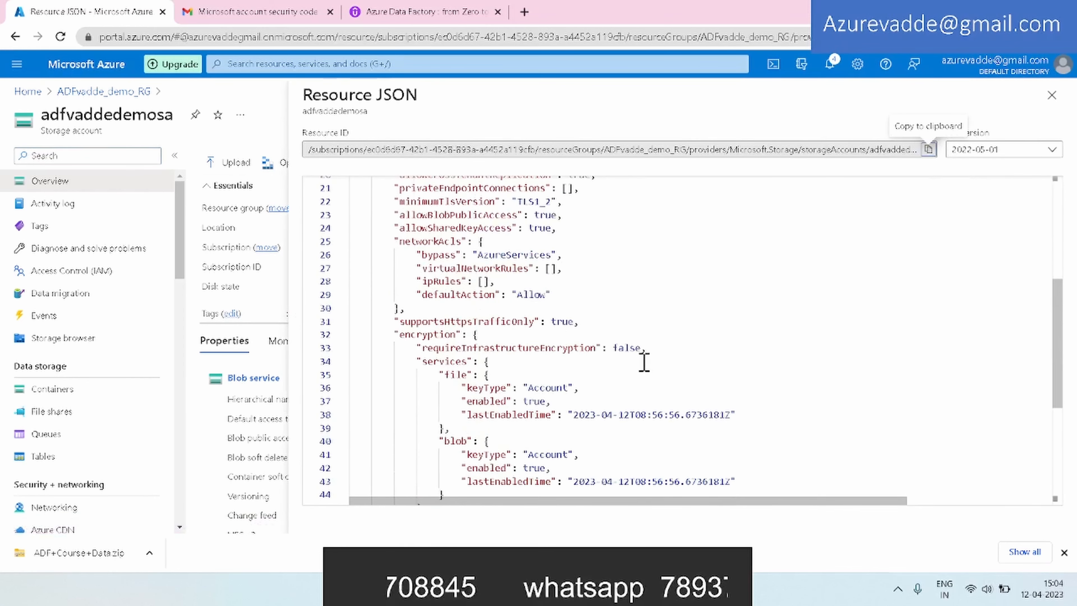
scroll(633, 366, "down", 2)
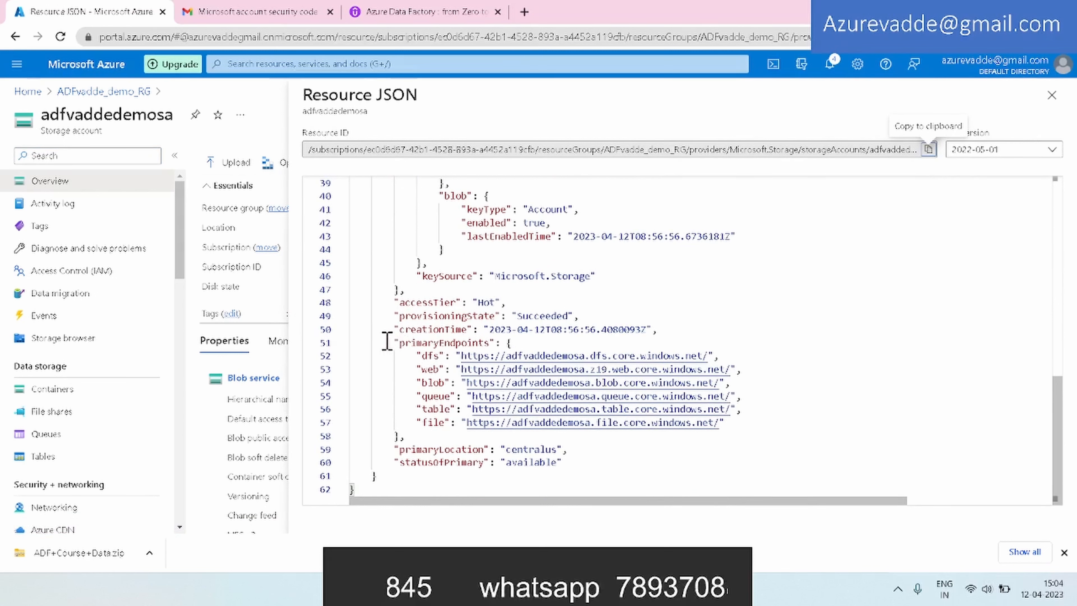
left_click_drag(386, 340, 585, 449)
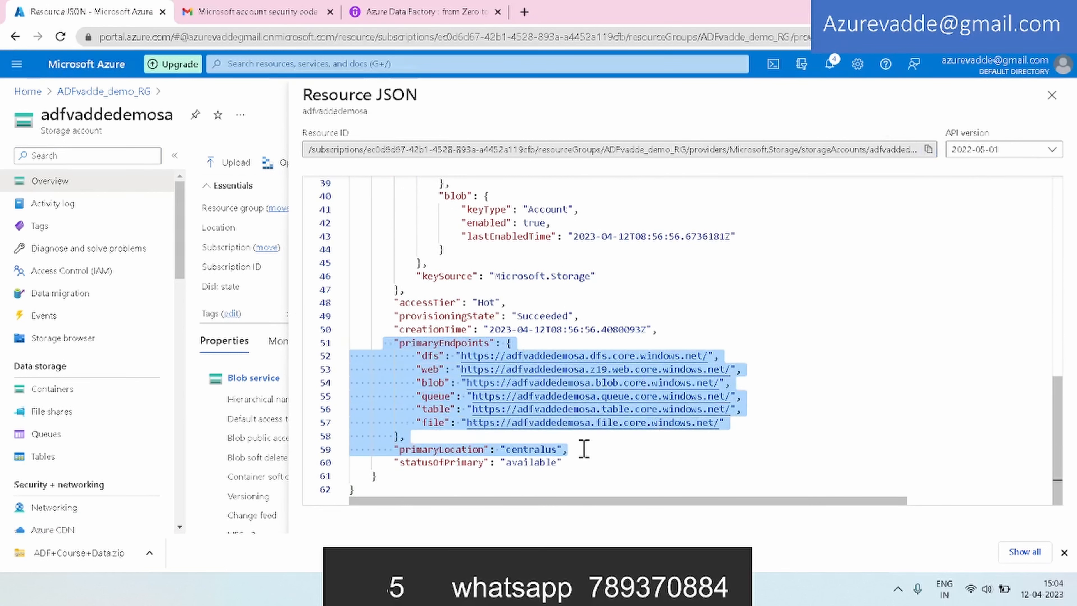
left_click(421, 383)
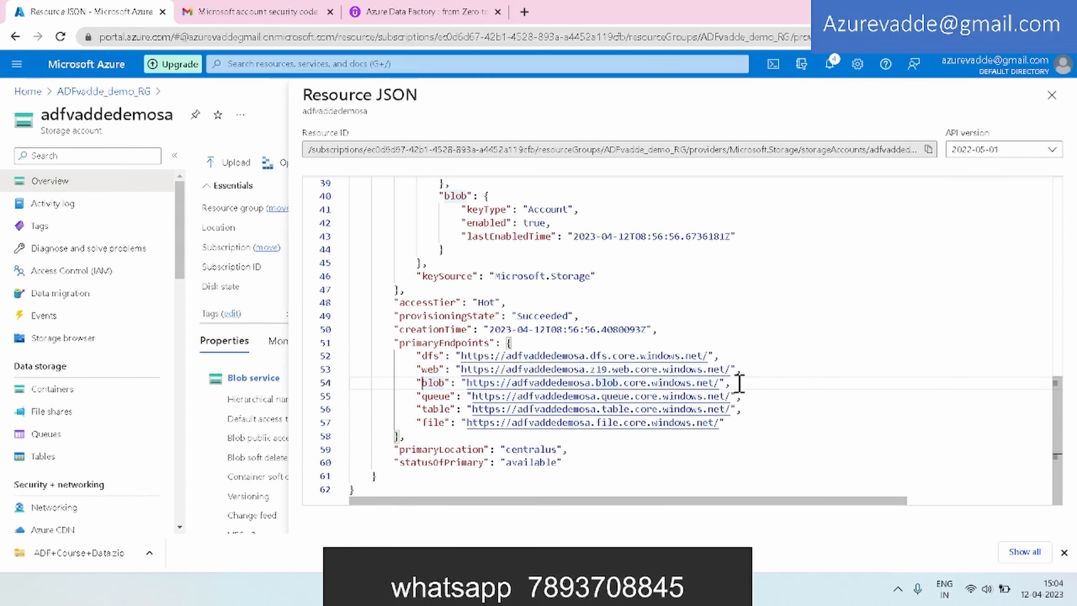
left_click_drag(738, 382, 409, 381)
key("ctrl+c")
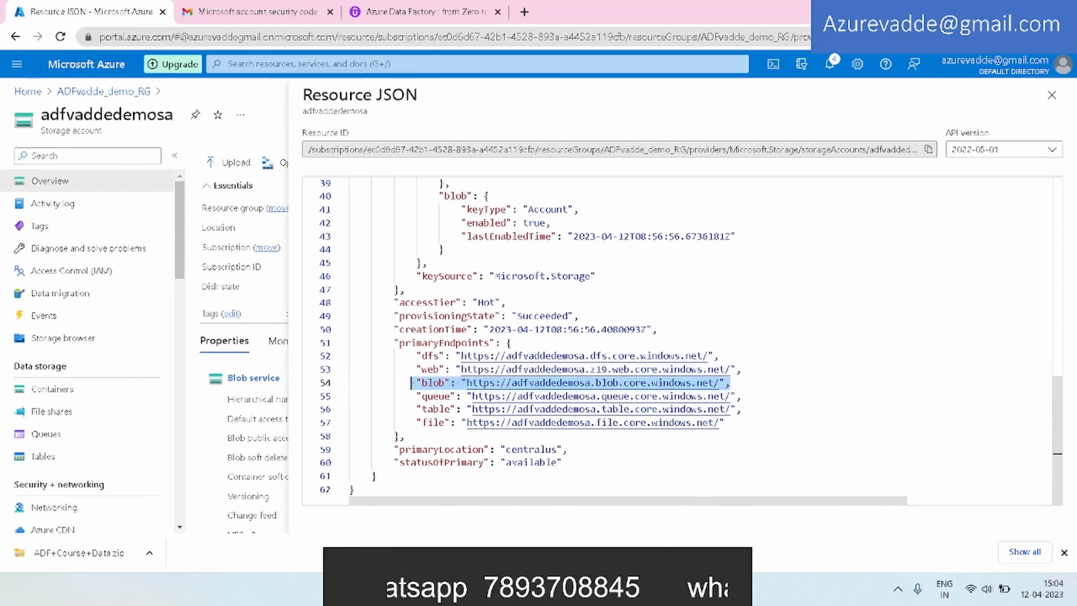
key("alt+Tab")
left_click(691, 430)
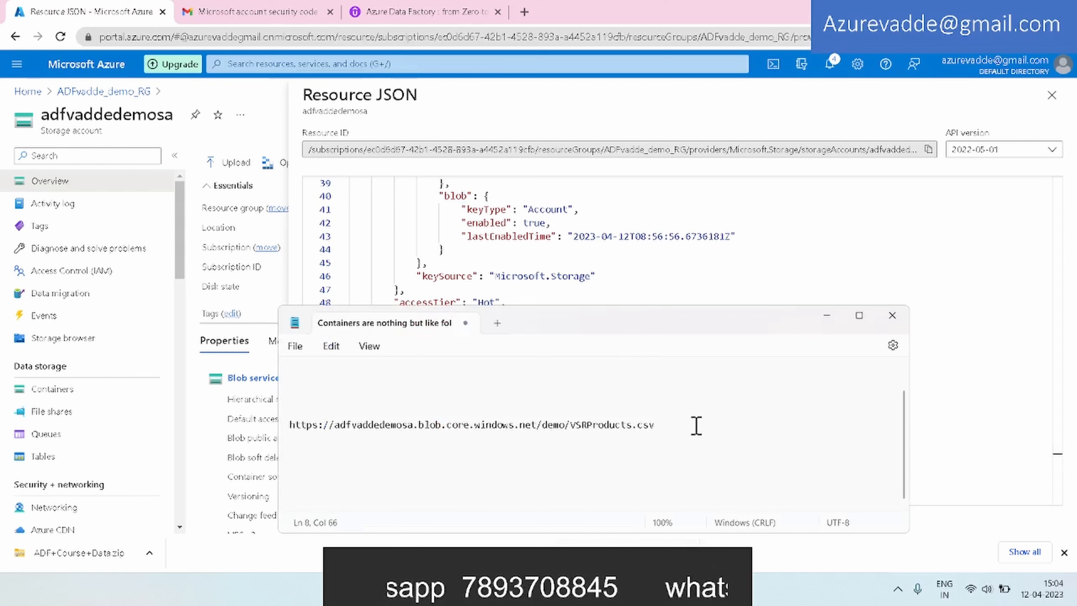
Paste the blob endpoint below the CSV URL, compare the two, and minimise Notepad.
key("ctrl+v")
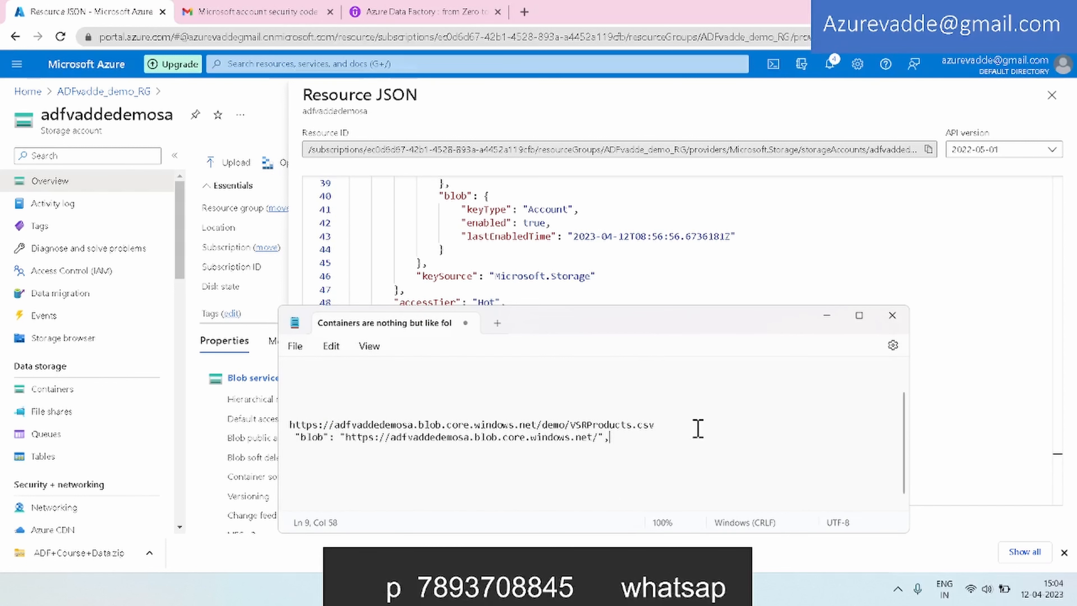
key("Return")
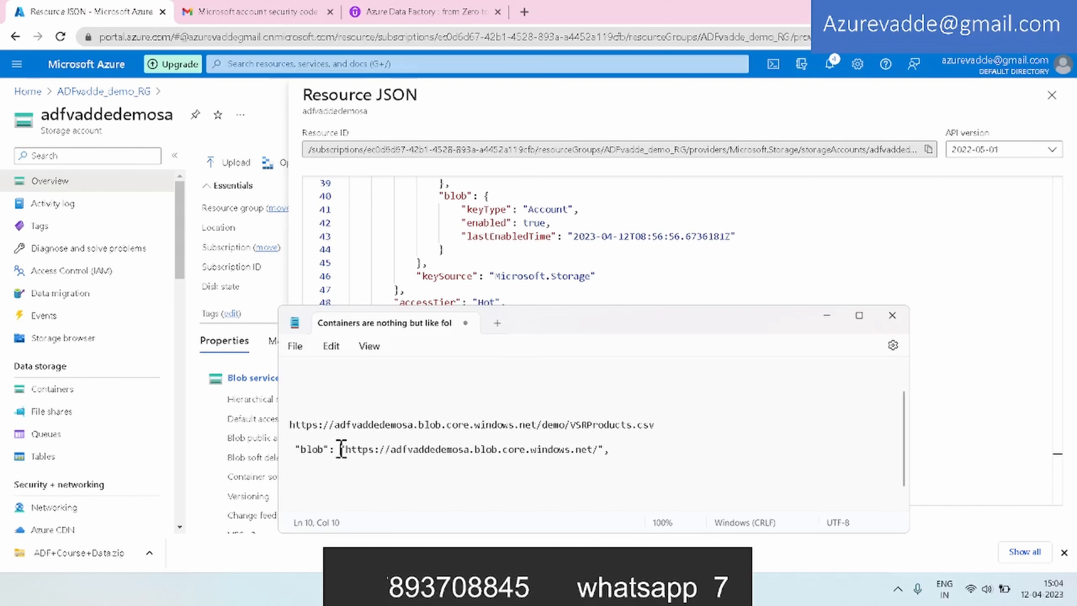
left_click_drag(341, 448, 616, 449)
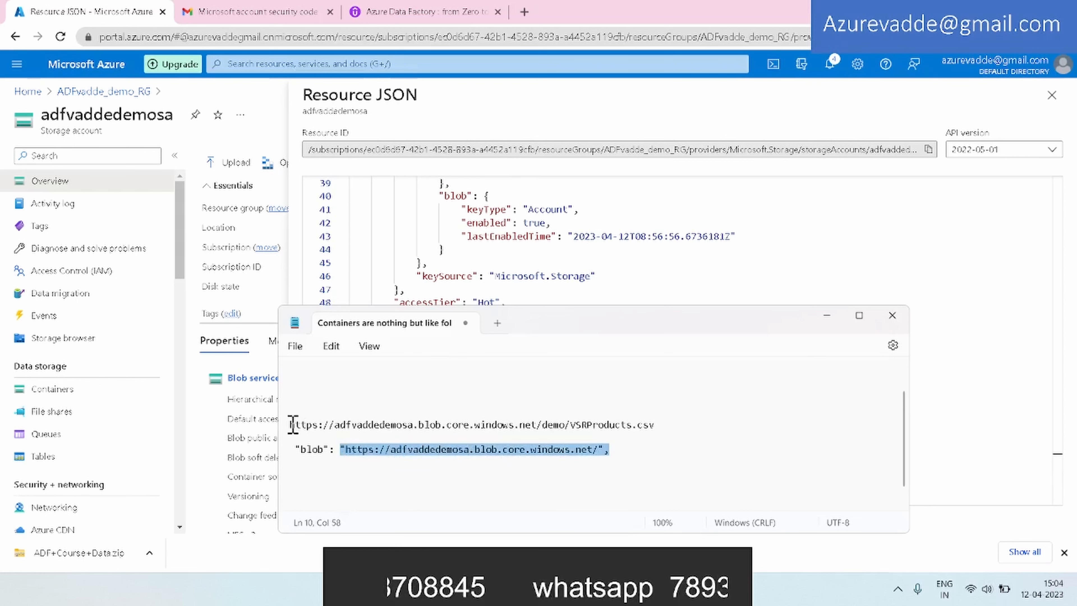
left_click_drag(291, 426, 539, 424)
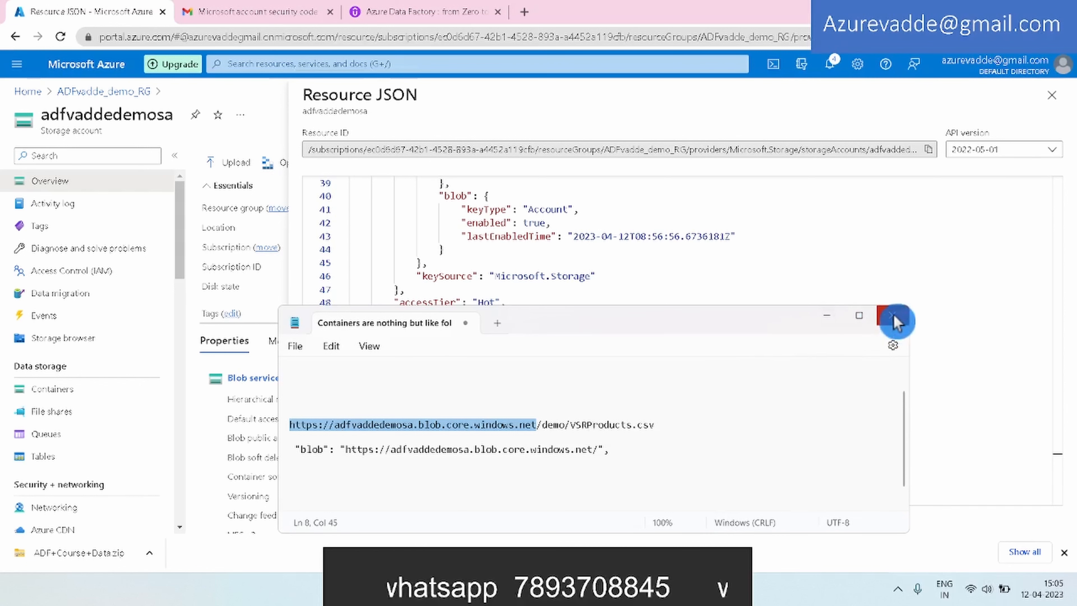
left_click(826, 316)
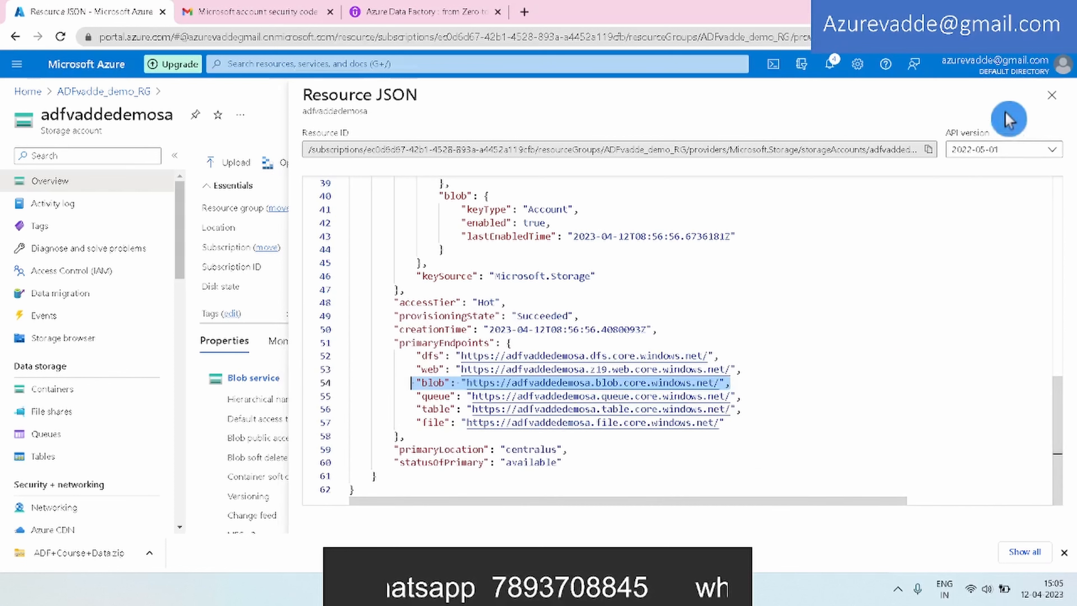
Close the Resource JSON blade and scroll down the adfvaddedemosa overview page.
left_click(1052, 97)
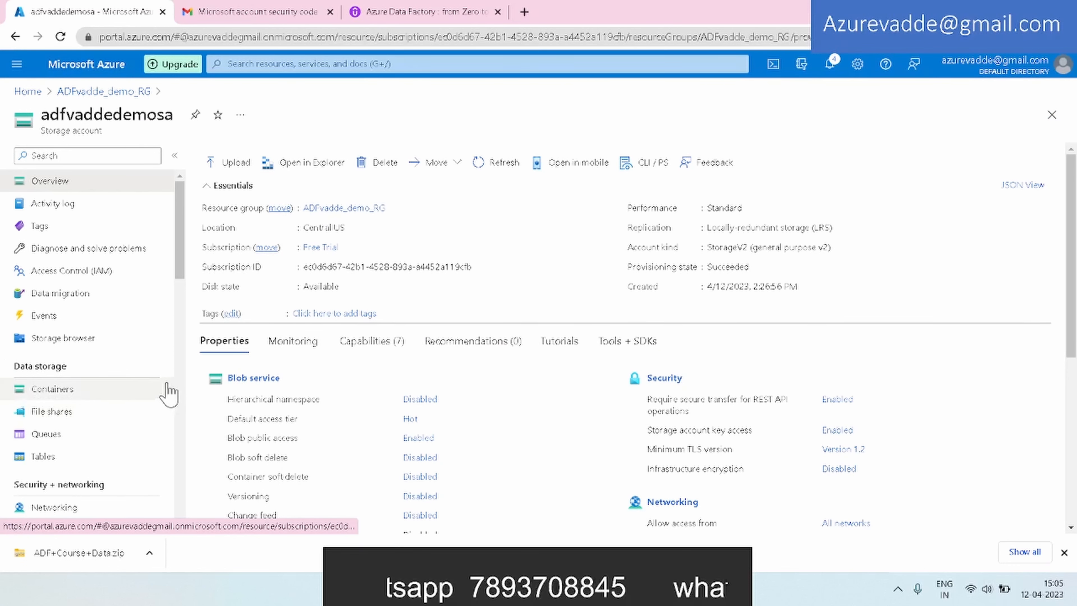
scroll(161, 399, "down", 5)
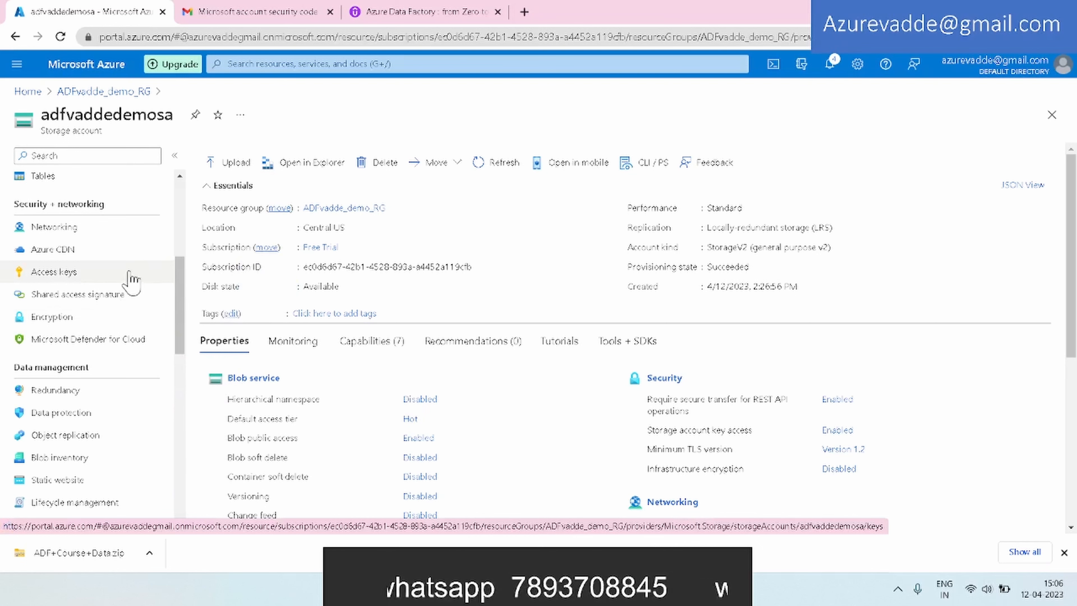
Review both adfvaddedemosa access keys, then bring up the Shared access signature page.
left_click(62, 276)
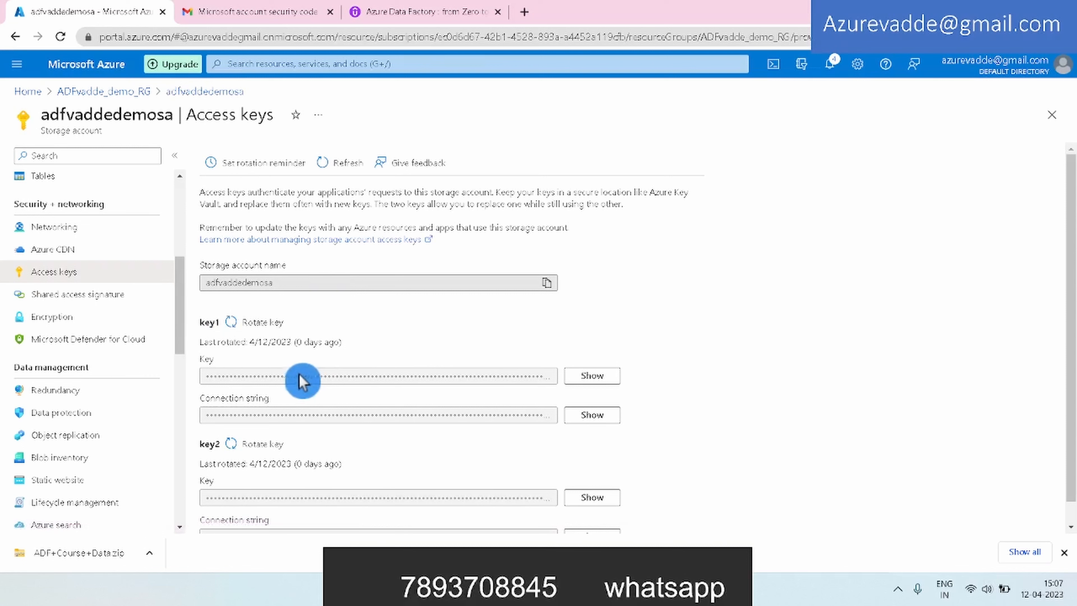
scroll(303, 369, "down", 1)
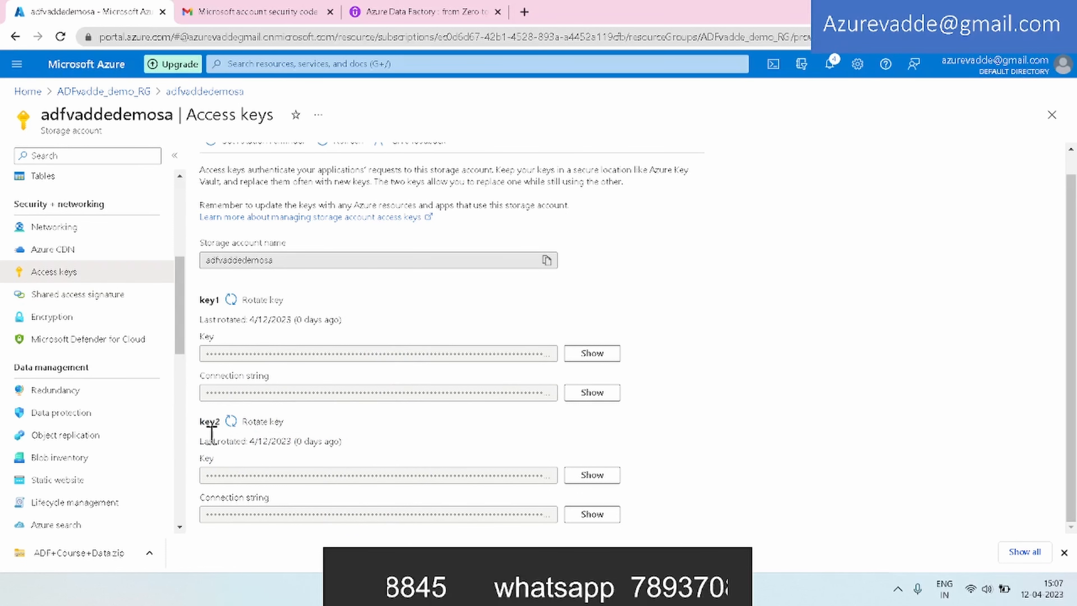
left_click(72, 297)
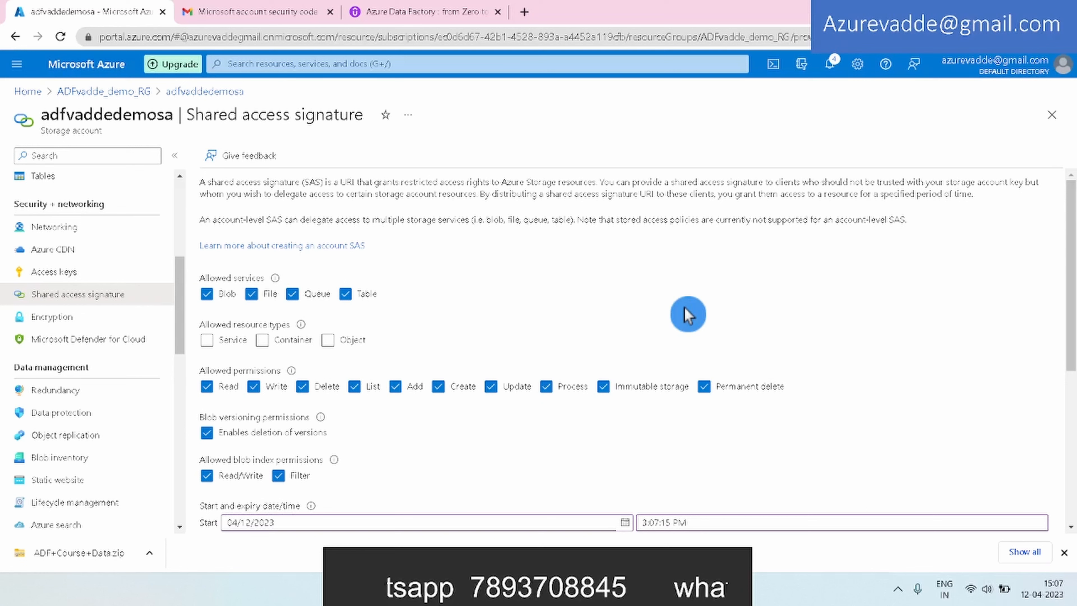
Go back to the adfvaddedemosa overview showing Standard performance and LRS replication.
scroll(61, 197, "up", 5)
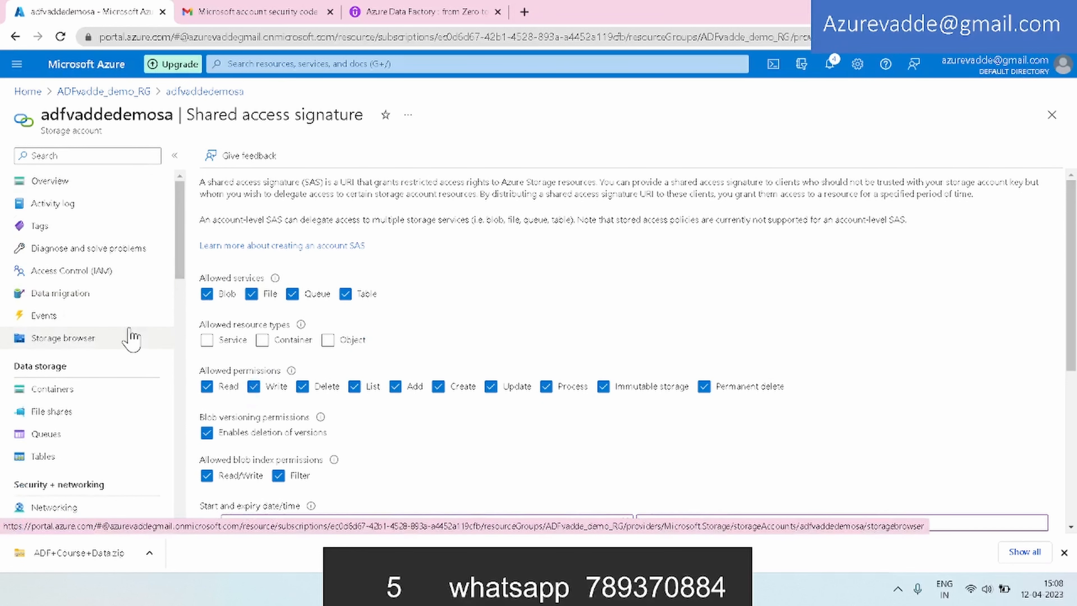
left_click(48, 182)
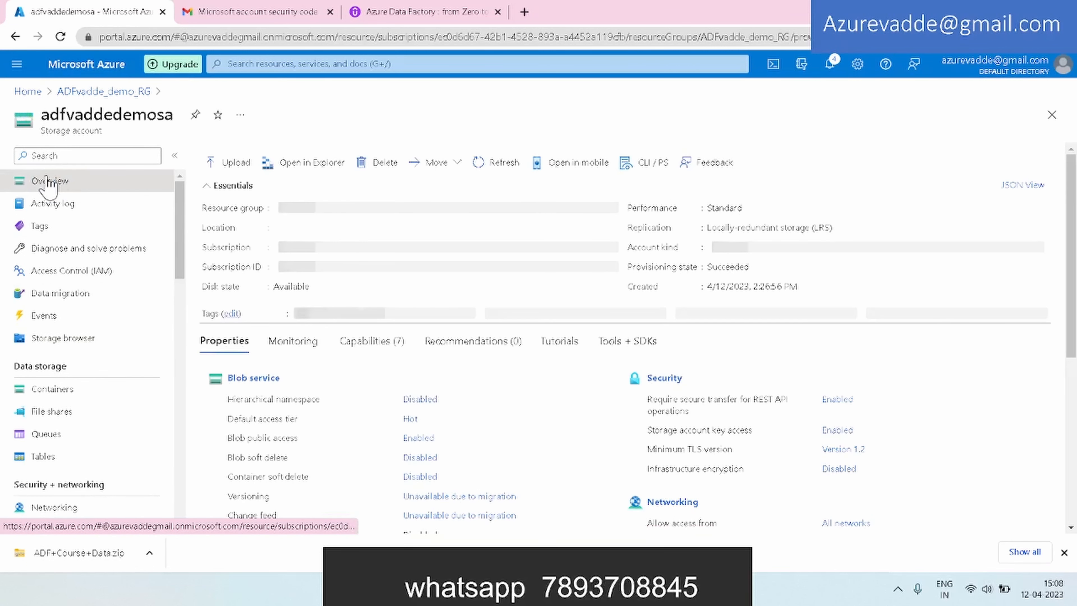